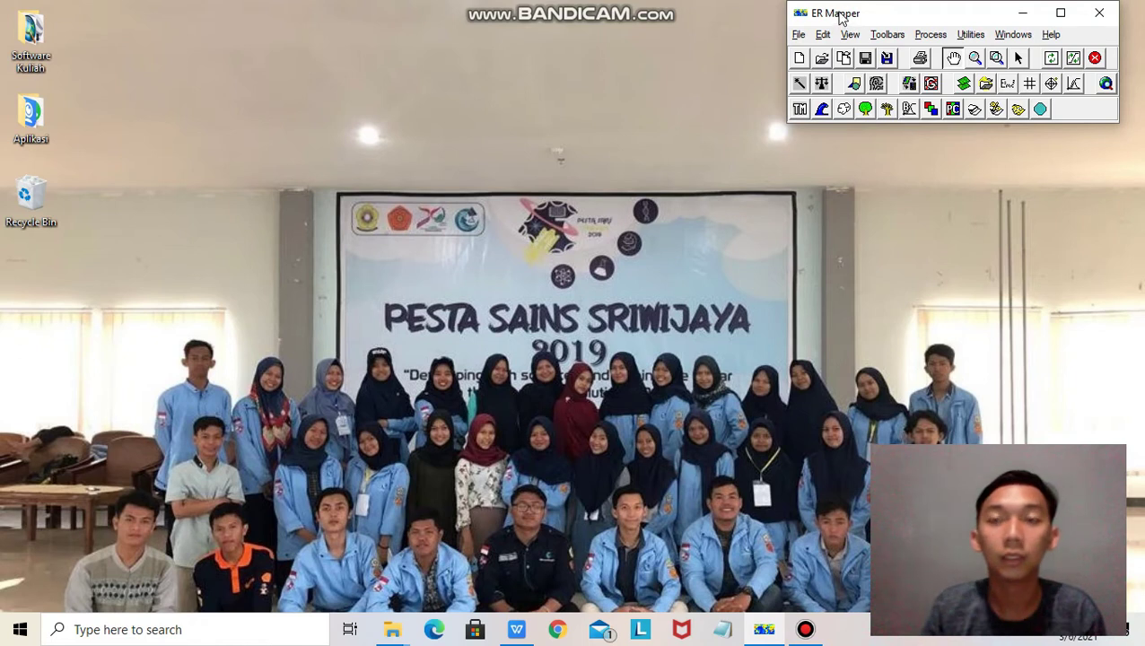
Open a new Algorithm window and duplicate its pseudo layer until there are seven layers
drag(838, 14, 839, 23)
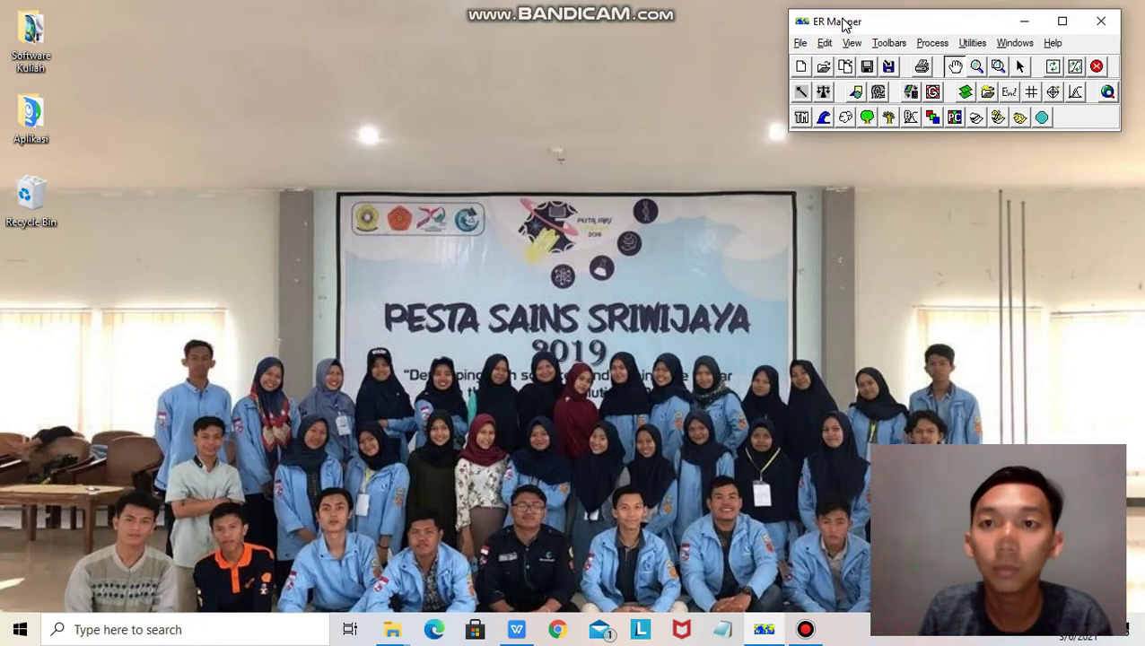
click(966, 92)
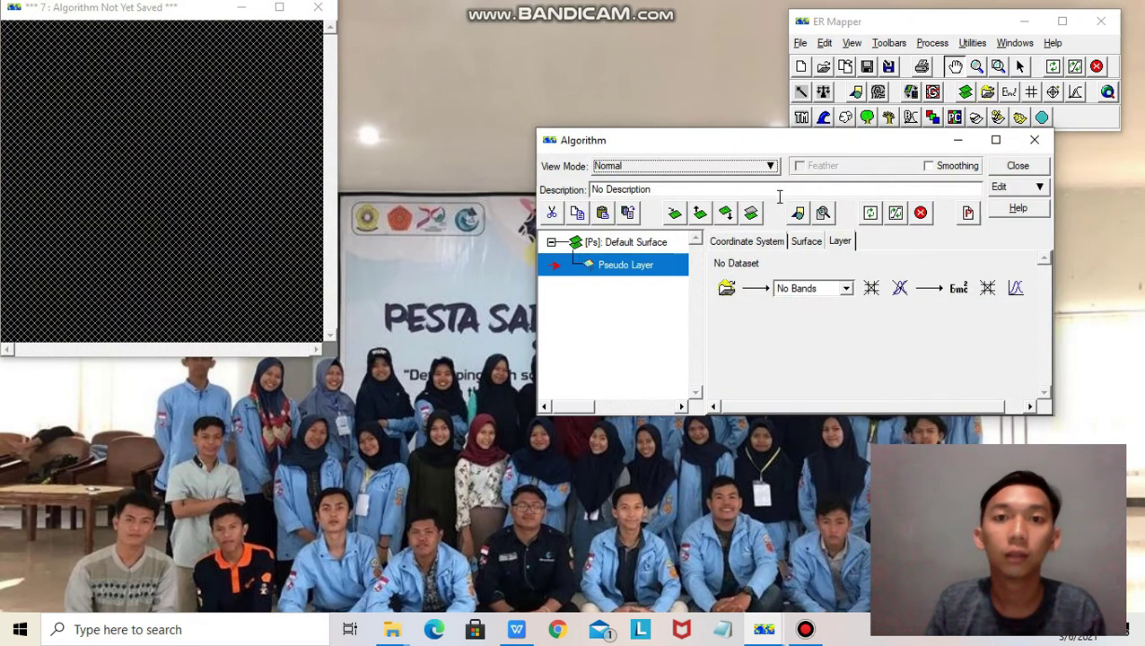
click(629, 218)
click(630, 218)
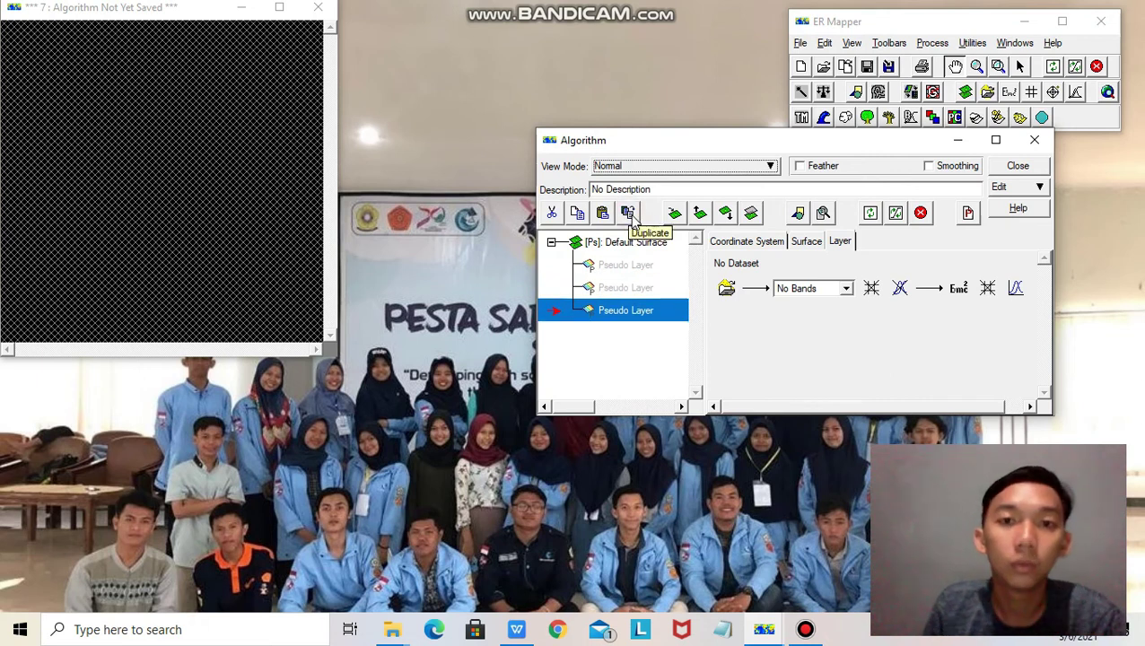
click(633, 219)
click(632, 266)
click(633, 289)
click(632, 311)
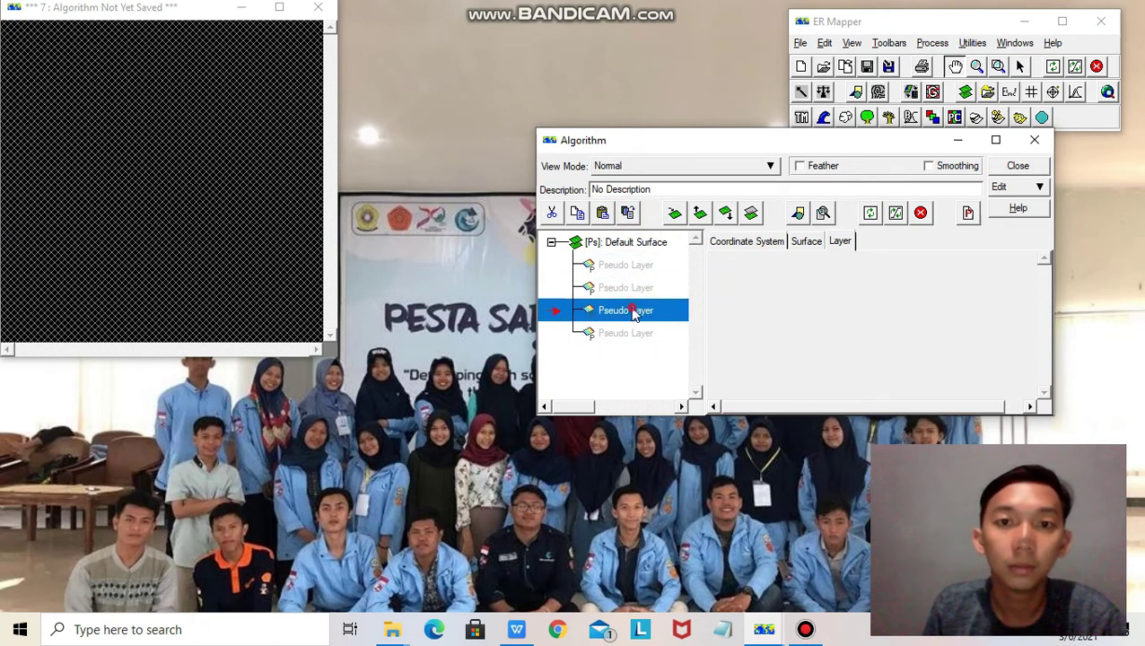
click(632, 333)
click(631, 219)
click(631, 219)
click(631, 219)
Rename the first four pseudo layers 1, 2, 3 and 4 in order
click(642, 288)
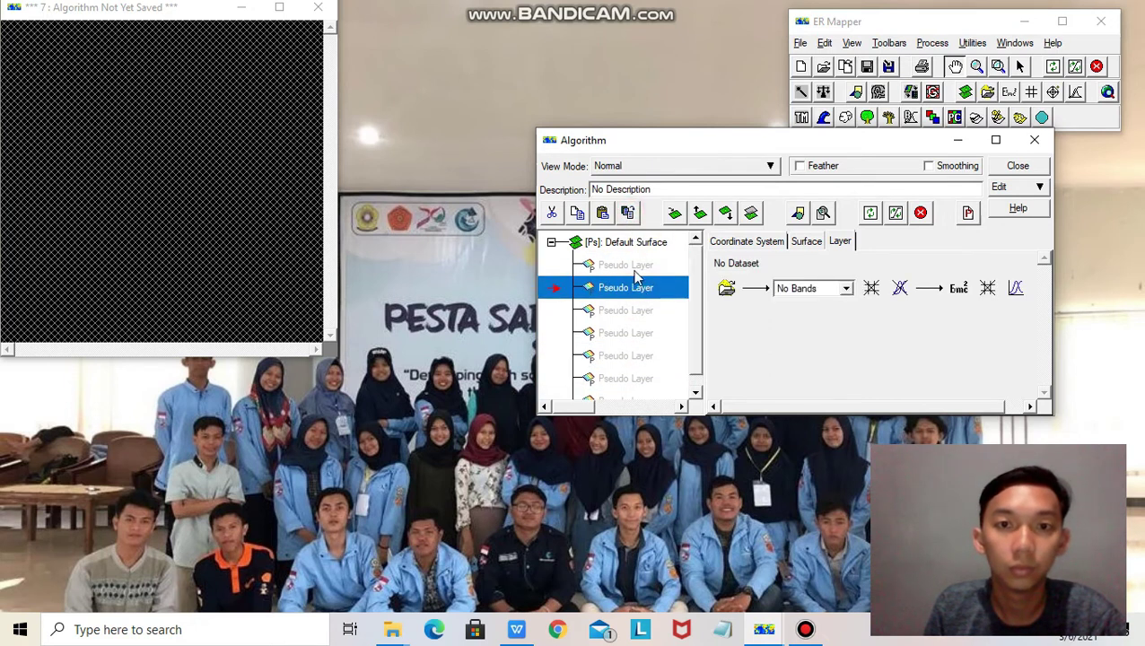
double_click(635, 265)
text(1)
double_click(651, 288)
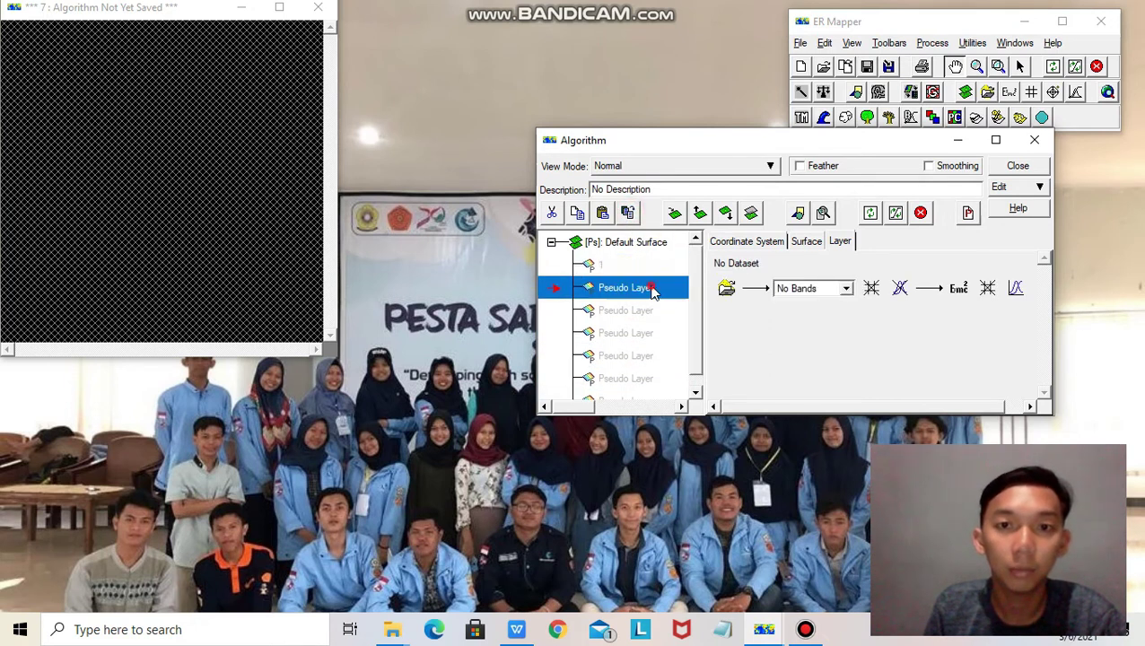
text(2)
double_click(643, 310)
text(3)
double_click(642, 333)
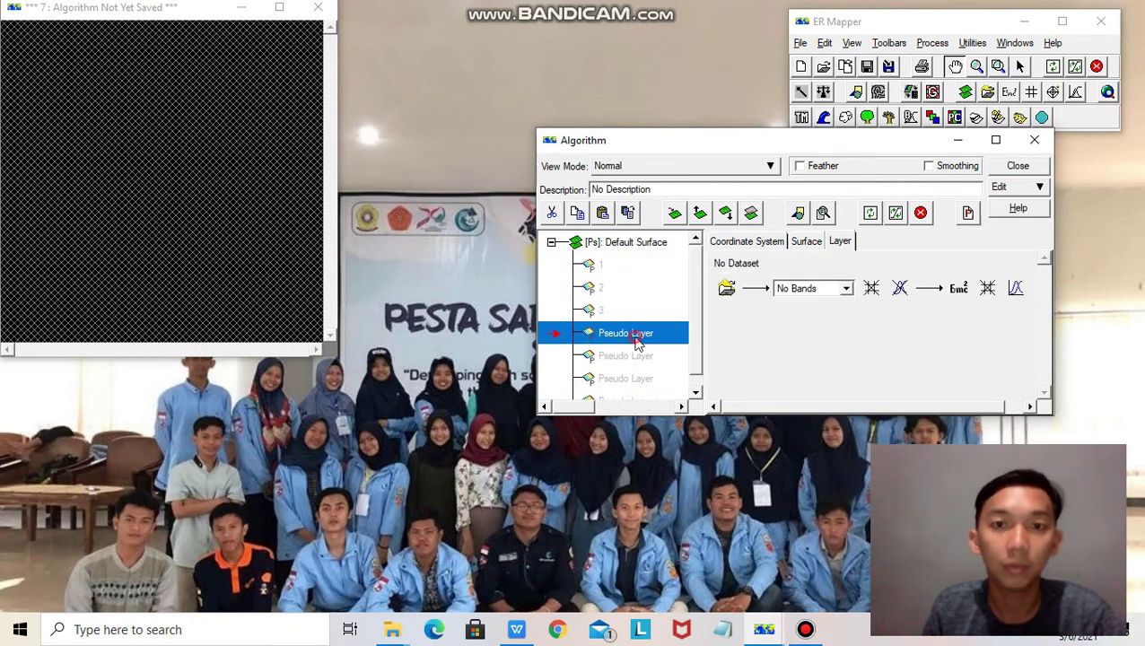
key(BackSpace)
Rename the remaining three pseudo layers 5, 6 and 7 in order
click(651, 357)
click(651, 356)
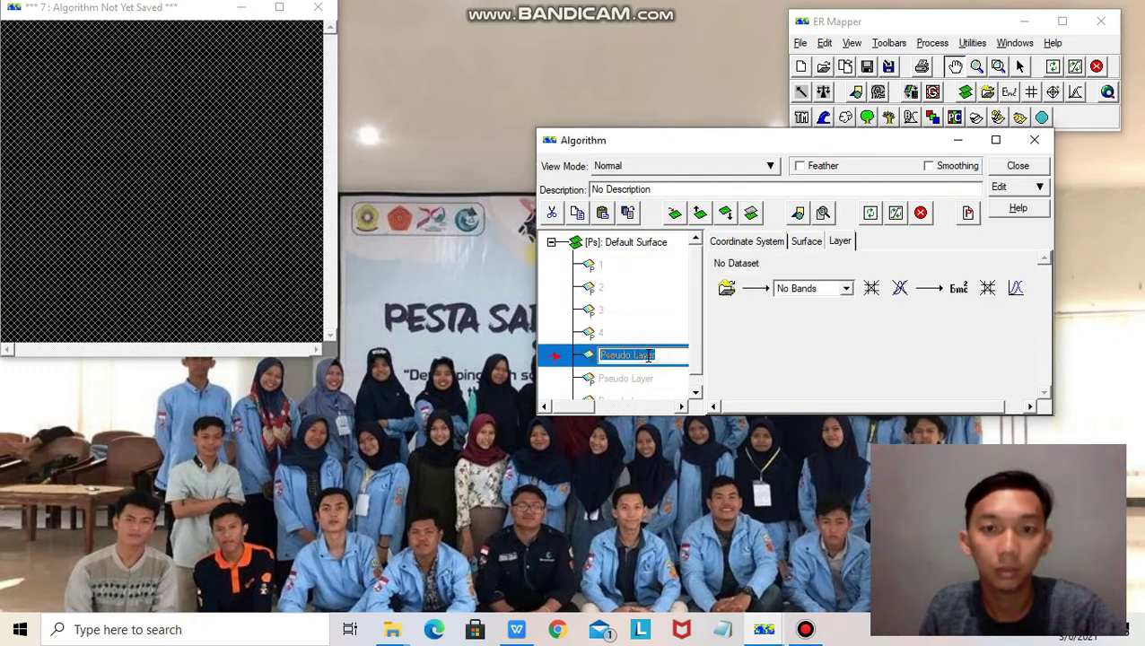
text(5)
click(695, 392)
click(652, 365)
click(652, 365)
text(6)
click(648, 388)
click(648, 387)
text(7)
click(695, 274)
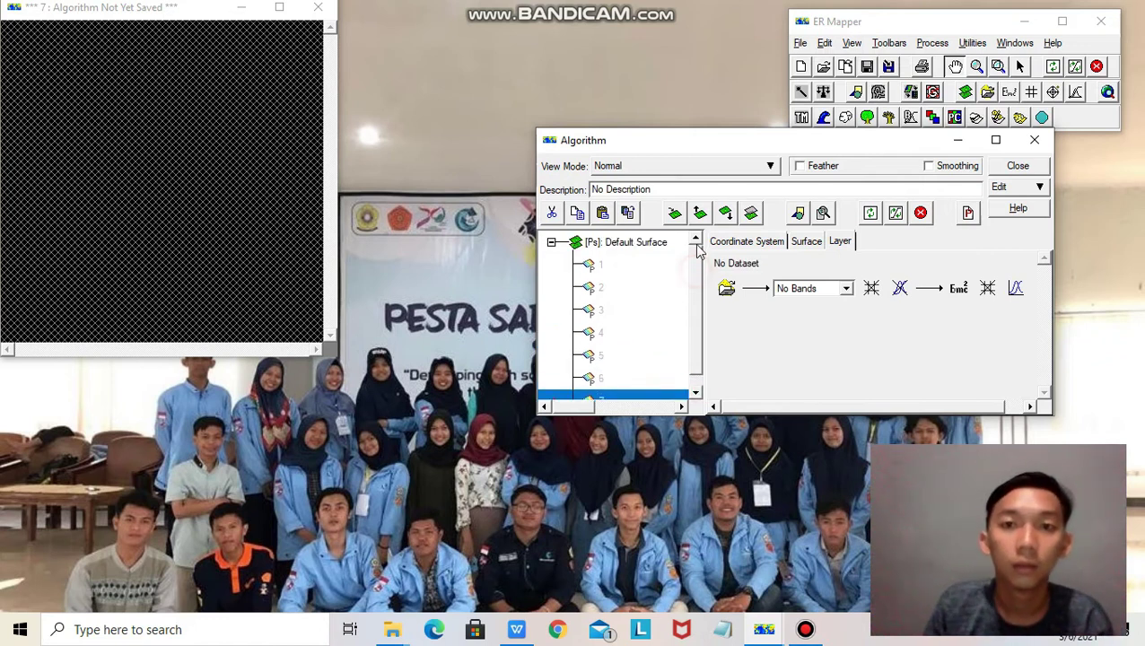
Load LC08_L1TP_124062_20190909_20190917_01_T1_B1.TIF from the Data Prak TSS folder into layer 1 only
click(668, 264)
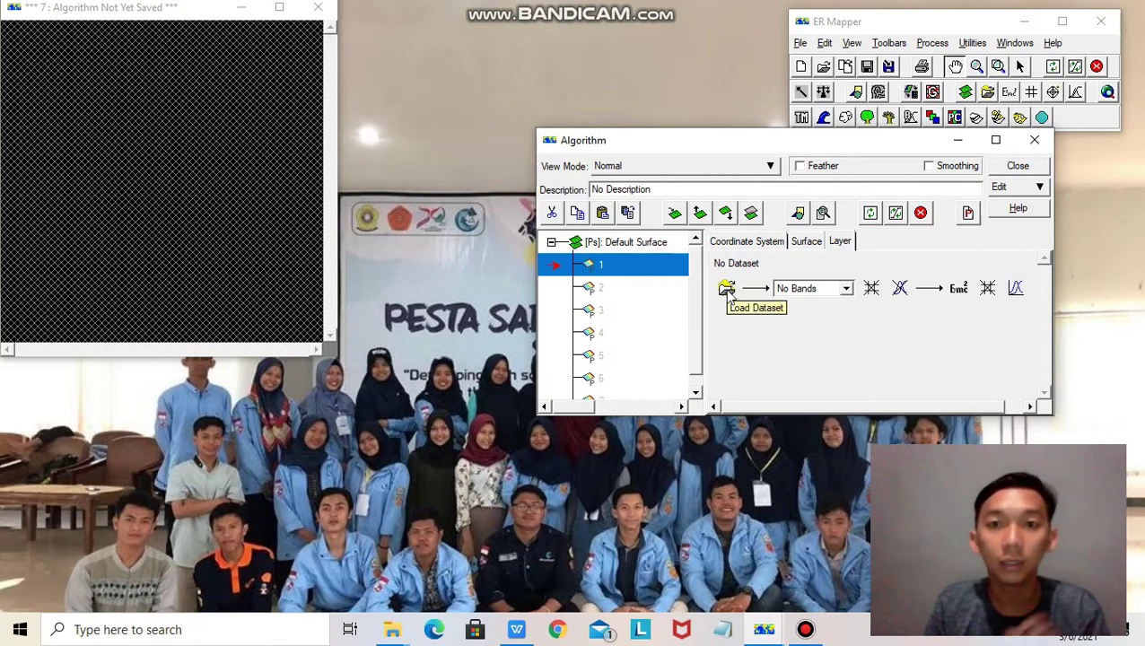
click(727, 289)
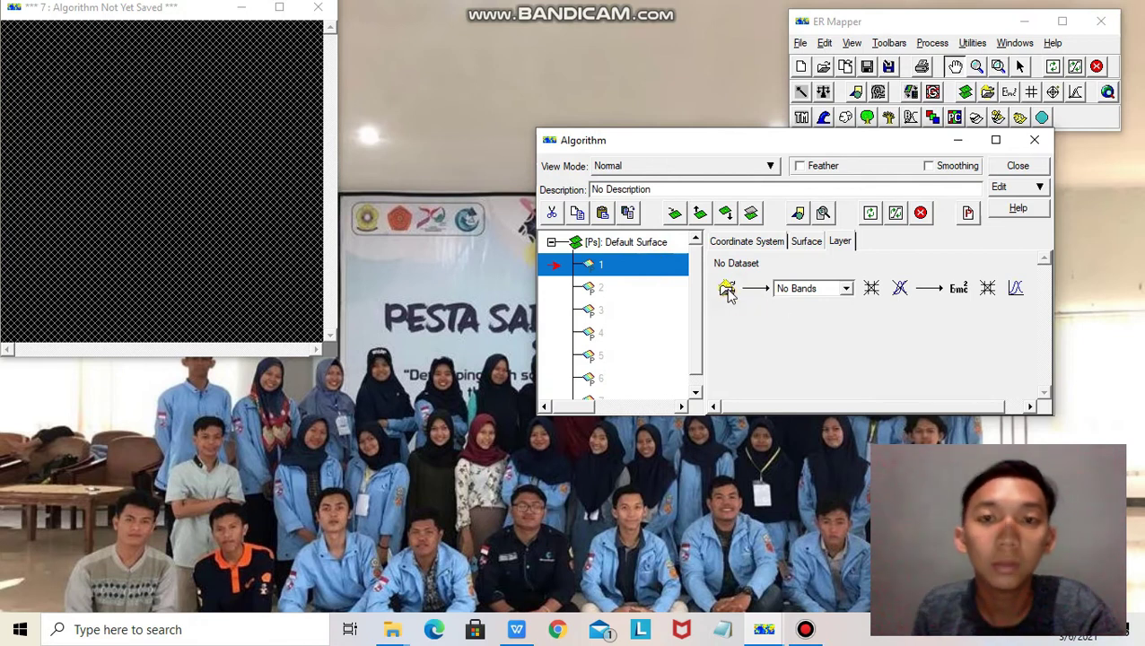
click(668, 255)
double_click(668, 256)
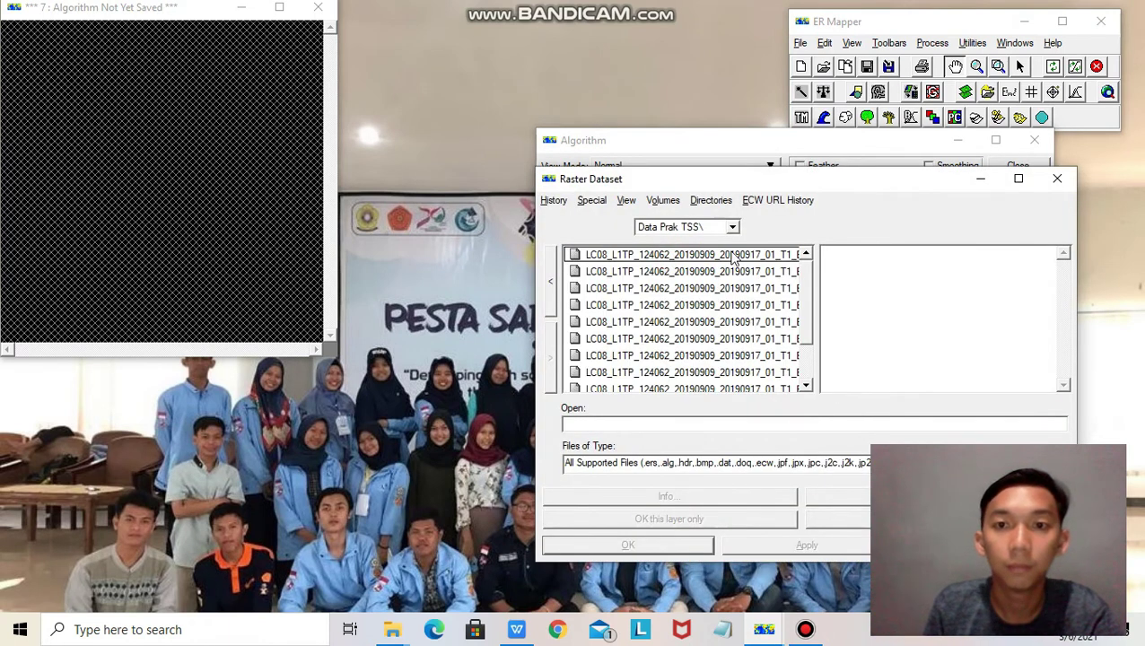
click(768, 256)
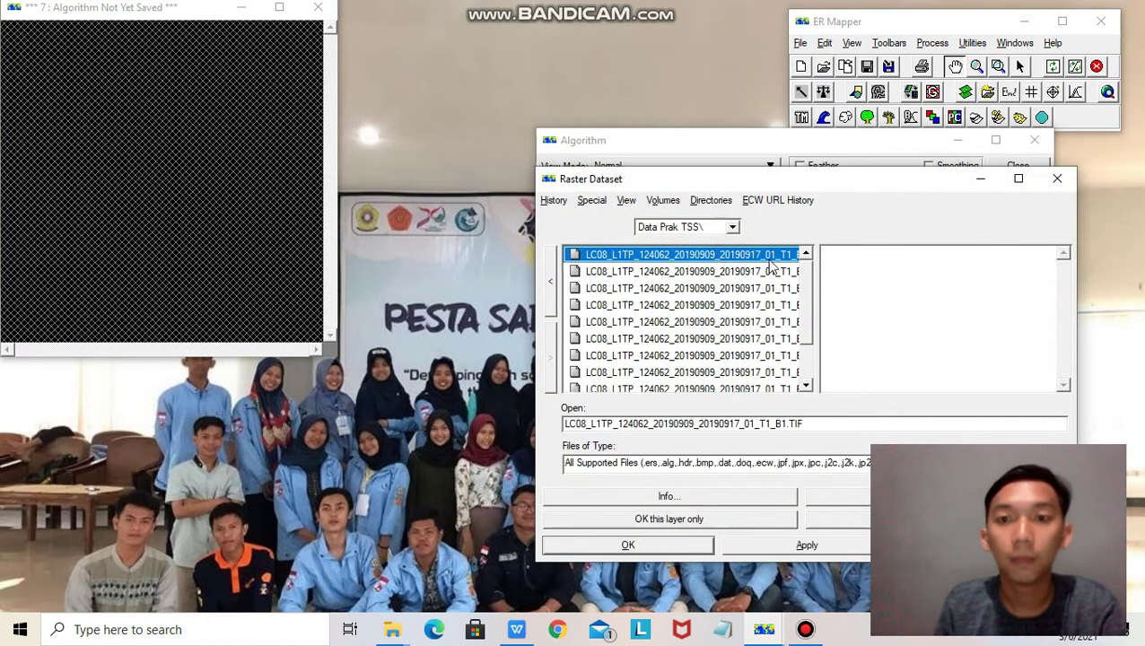
click(704, 520)
Load LC08_L1TP_124062_20190909_20190917_01_T1_B2.TIF into layer 2 only
click(619, 287)
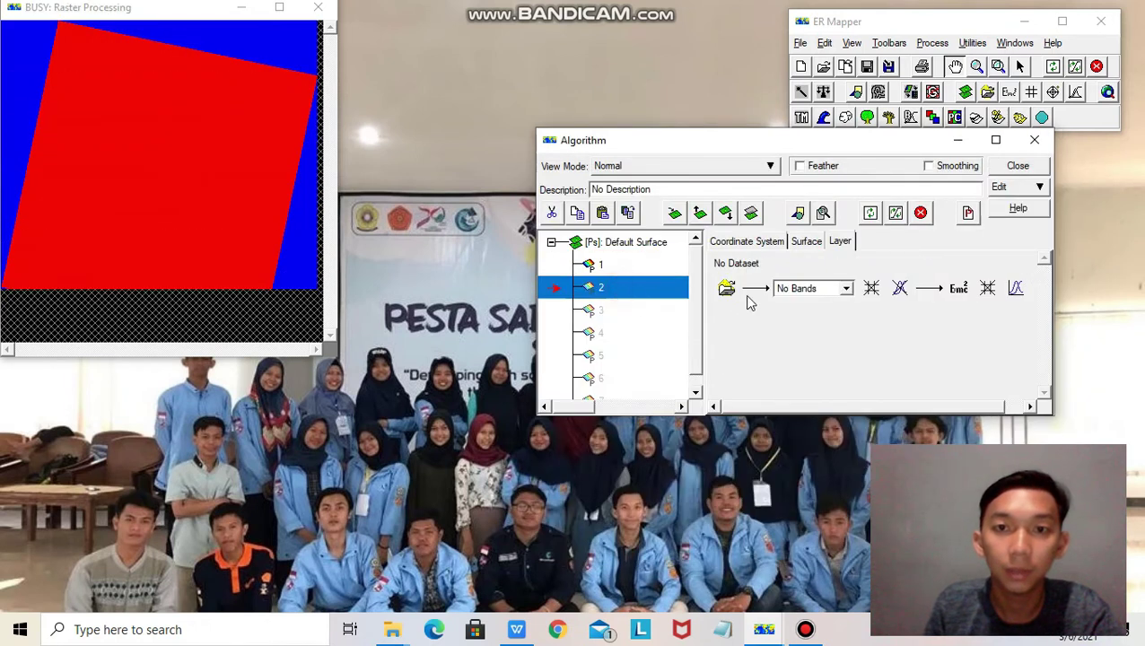
click(727, 288)
click(741, 288)
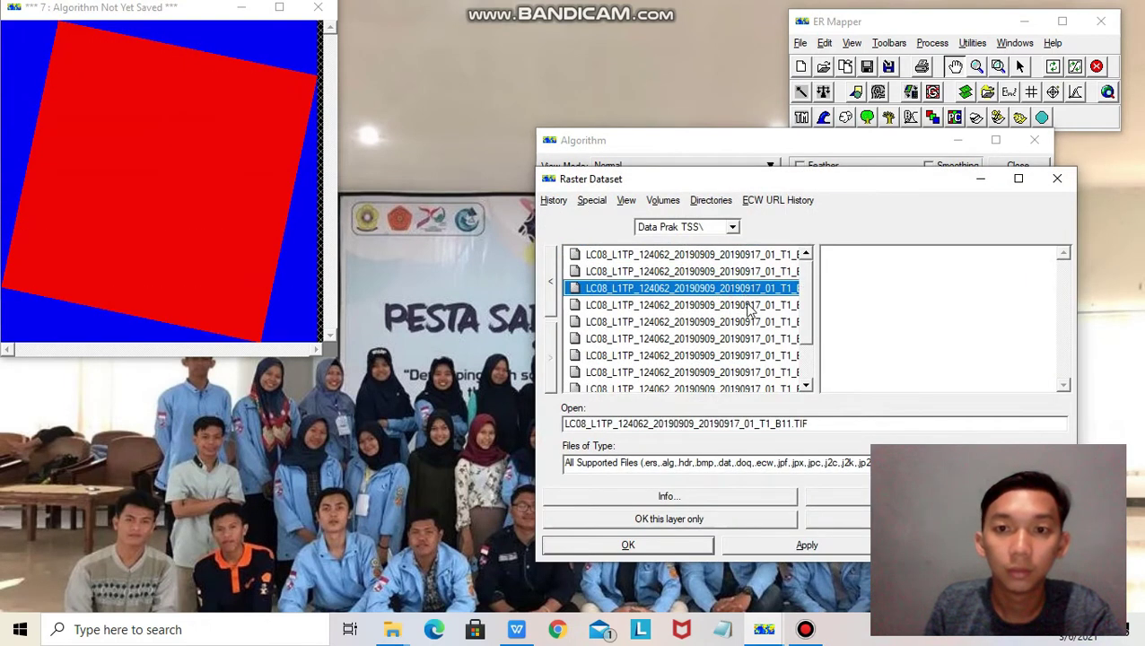
click(747, 305)
click(717, 519)
Load the B3.TIF file of the same Landsat scene into layer 3 only
click(639, 309)
click(728, 288)
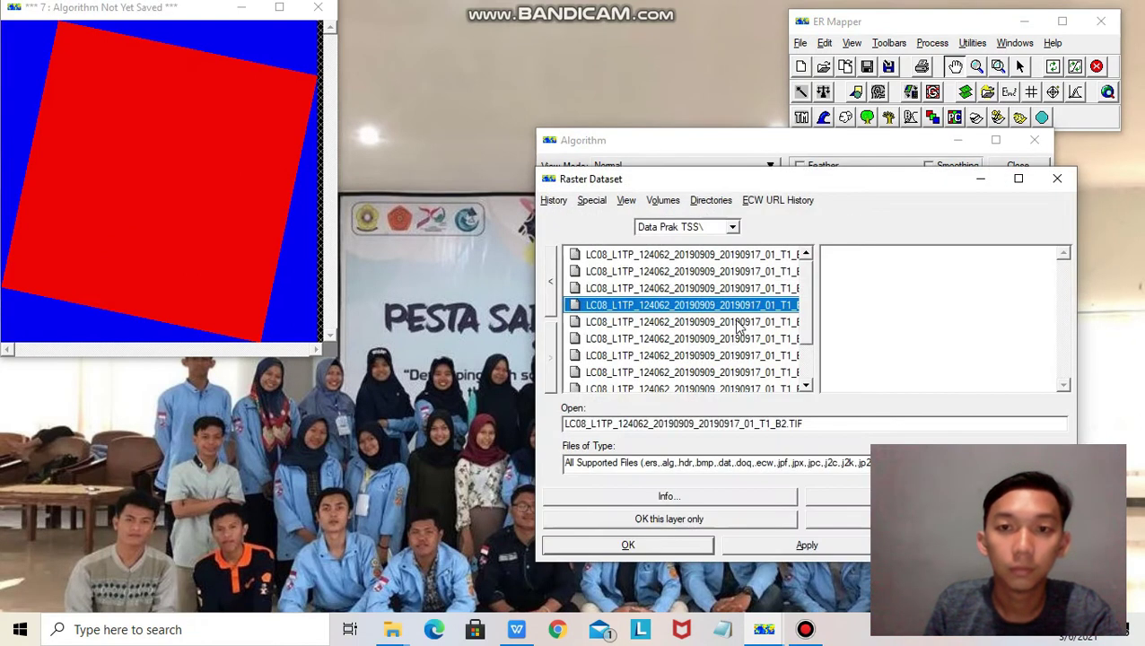
click(741, 321)
click(736, 518)
Load LC08_L1TP_124062_20190909_20190917_01_T1_B4.TIF into layer 4 only
click(638, 328)
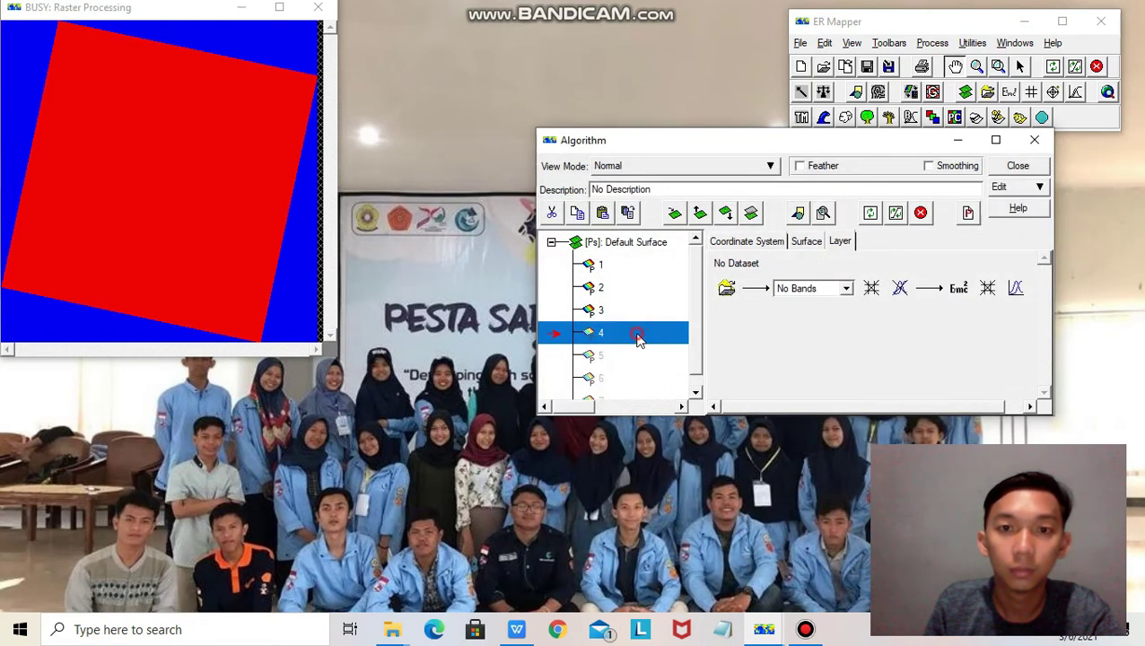
click(726, 288)
click(738, 338)
click(733, 516)
Load LC08_L1TP_124062_20190909_20190917_01_T1_B5.TIF into layer 5 only
click(696, 392)
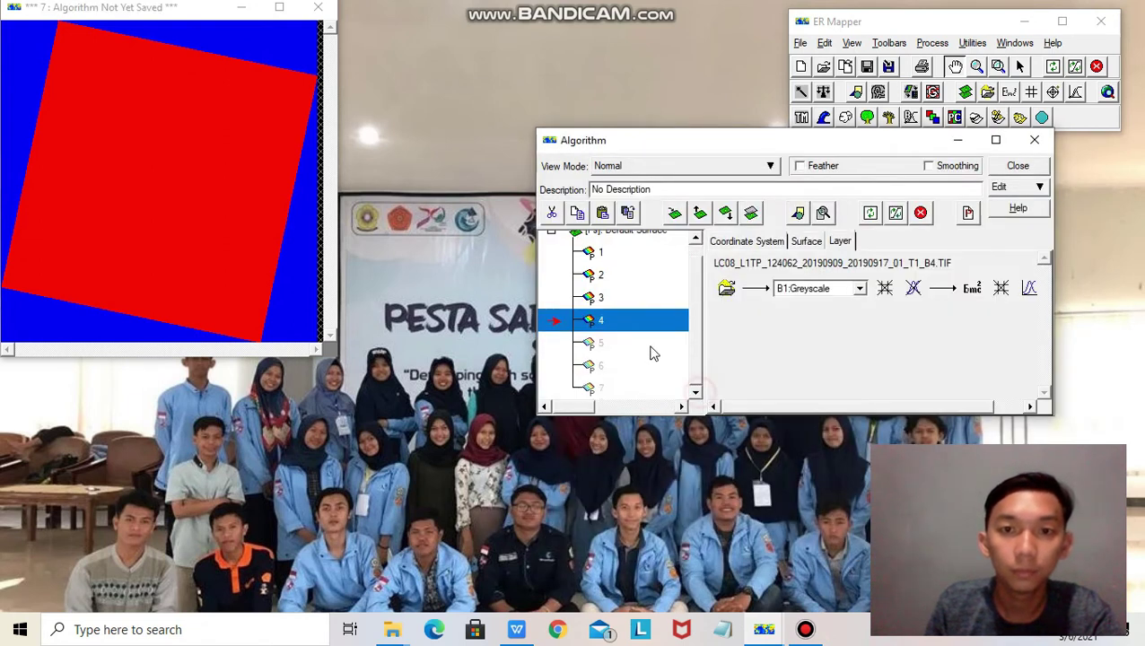
click(651, 348)
click(726, 288)
click(754, 355)
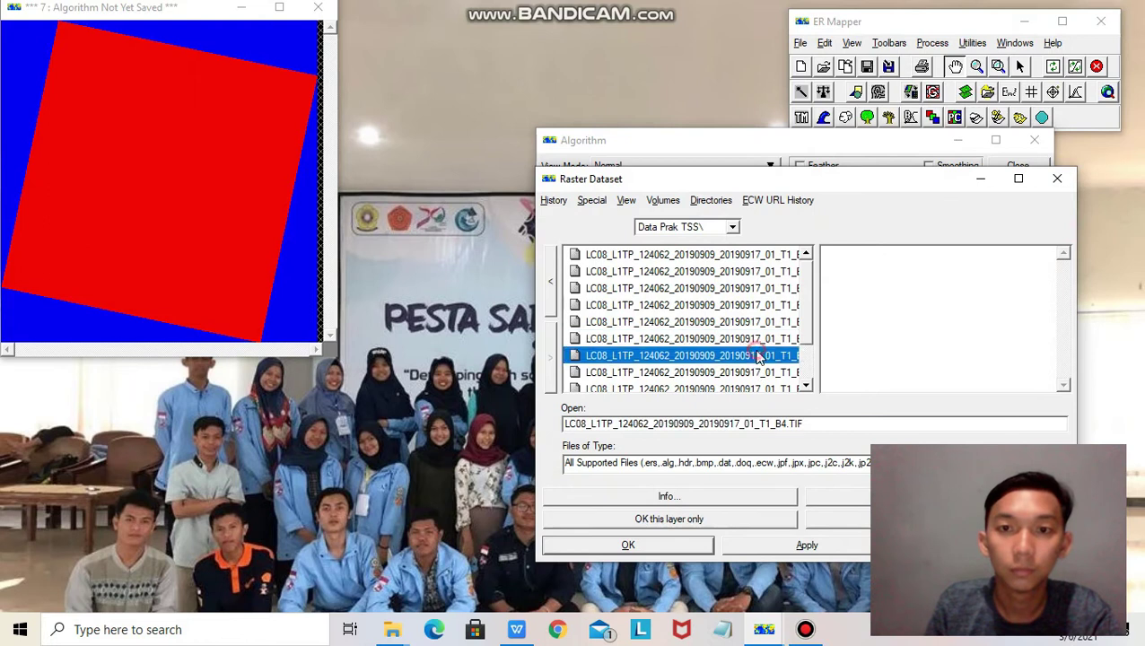
click(742, 518)
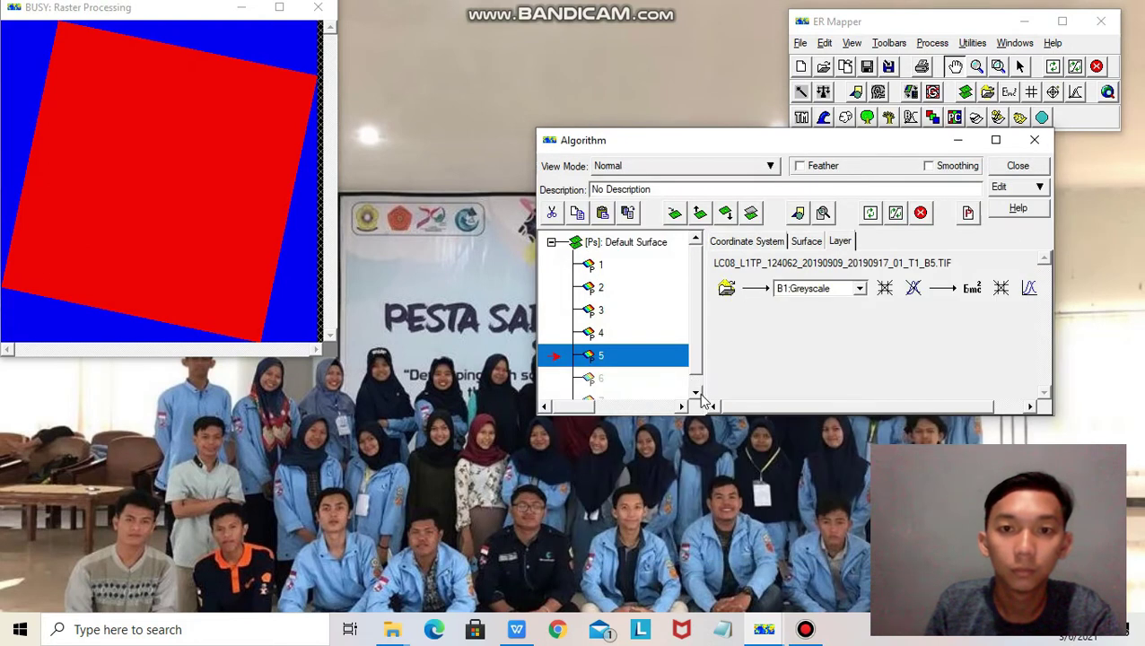
Load LC08_L1TP_124062_20190909_20190917_01_T1_B6.TIF into layer 6 only
click(695, 392)
click(666, 366)
click(724, 289)
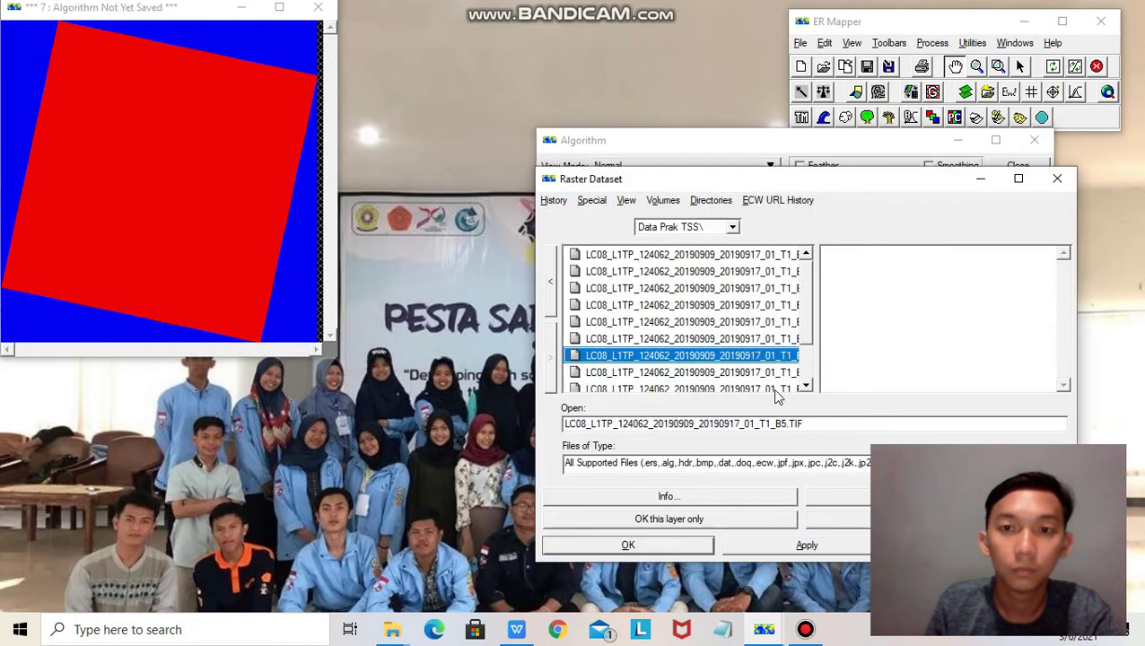
click(788, 372)
click(739, 521)
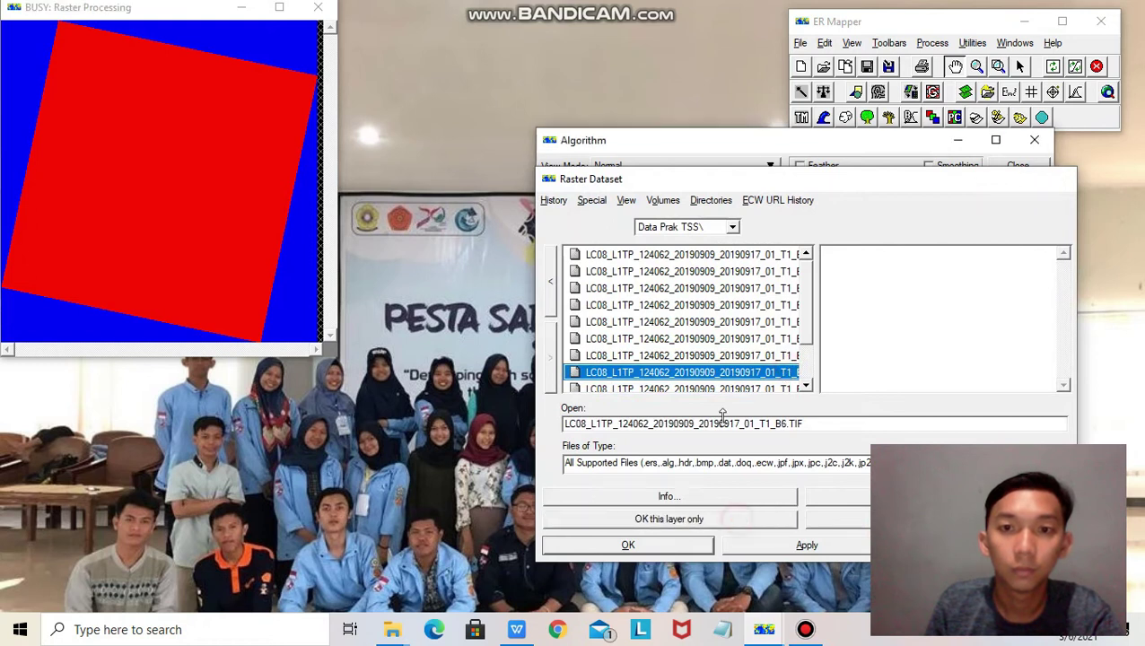
Load LC08_L1TP_124062_20190909_20190917_01_T1_B7.TIF into layer 7 only
drag(703, 356, 700, 363)
click(660, 387)
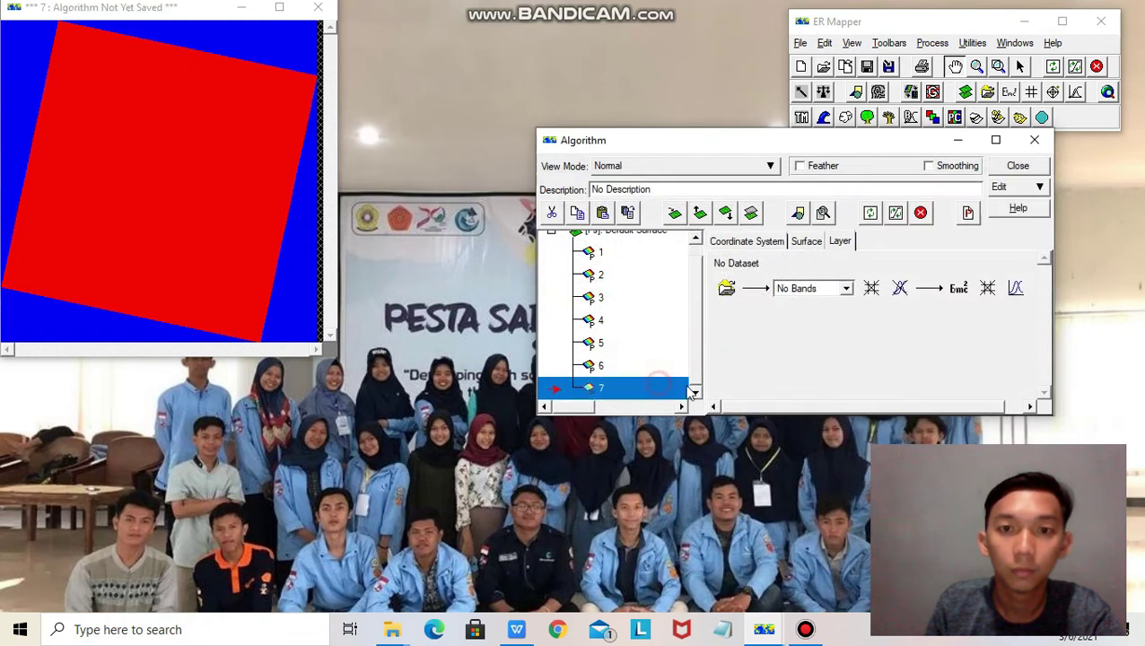
click(725, 293)
click(739, 387)
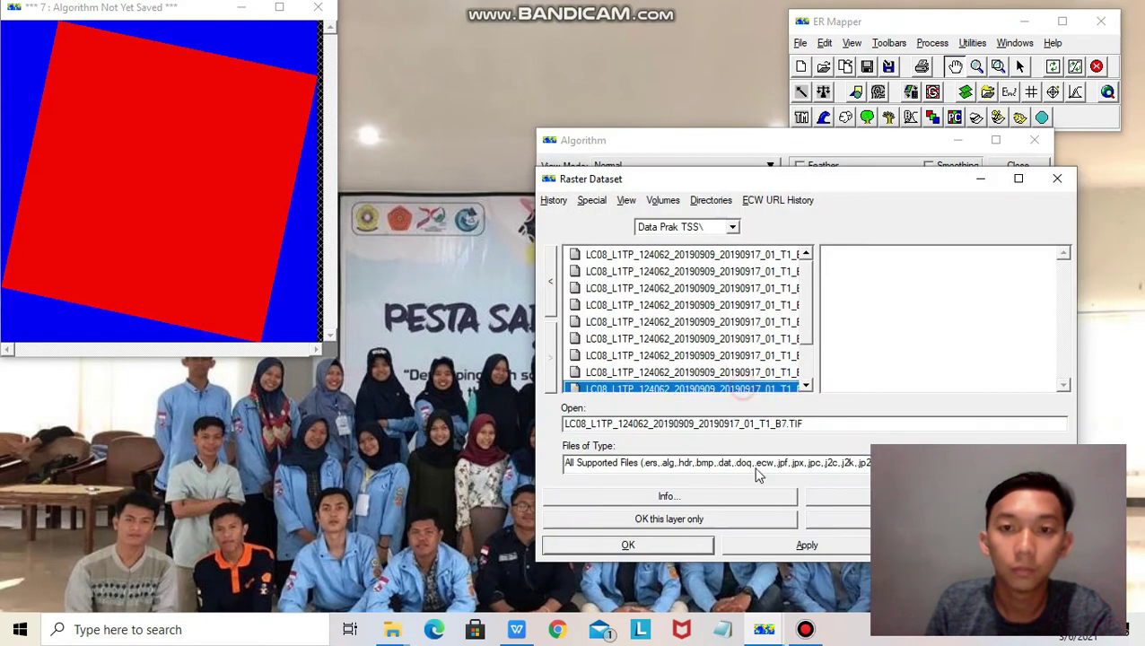
click(734, 519)
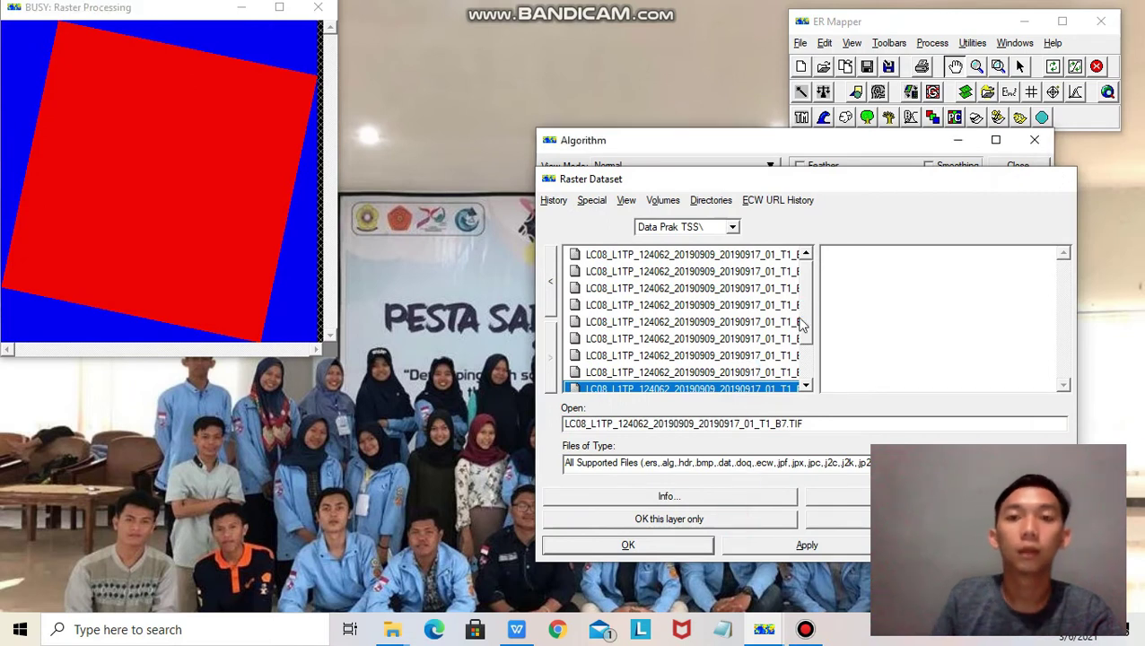
Open the Formula Editor for layer 1 and move it clear of the Algorithm window
click(632, 268)
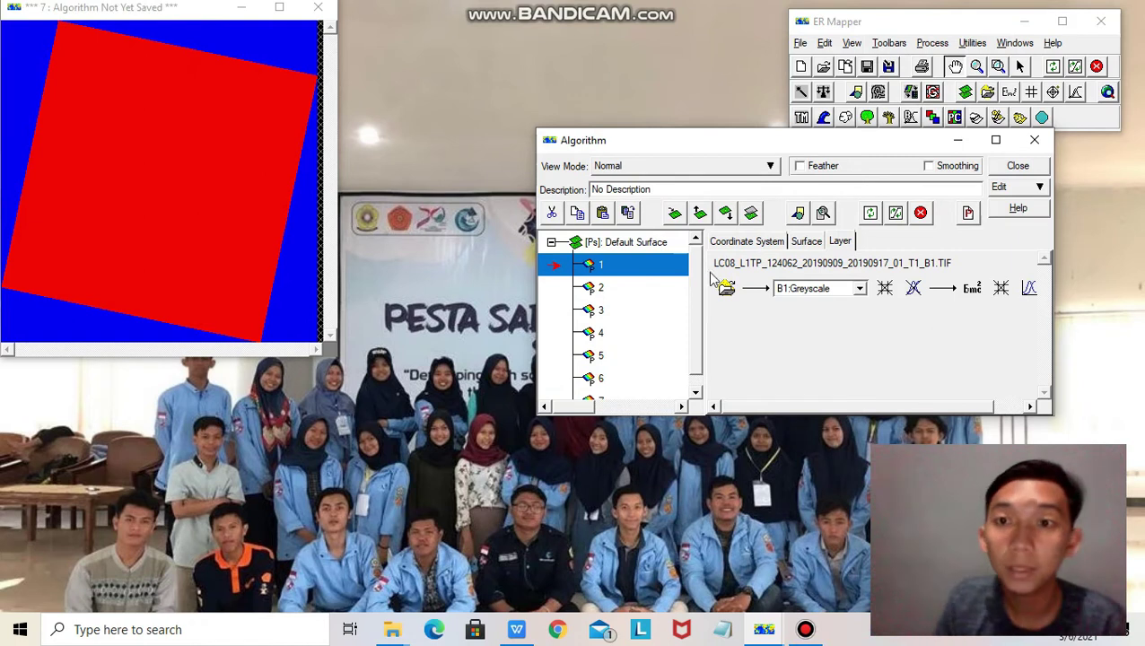
click(975, 291)
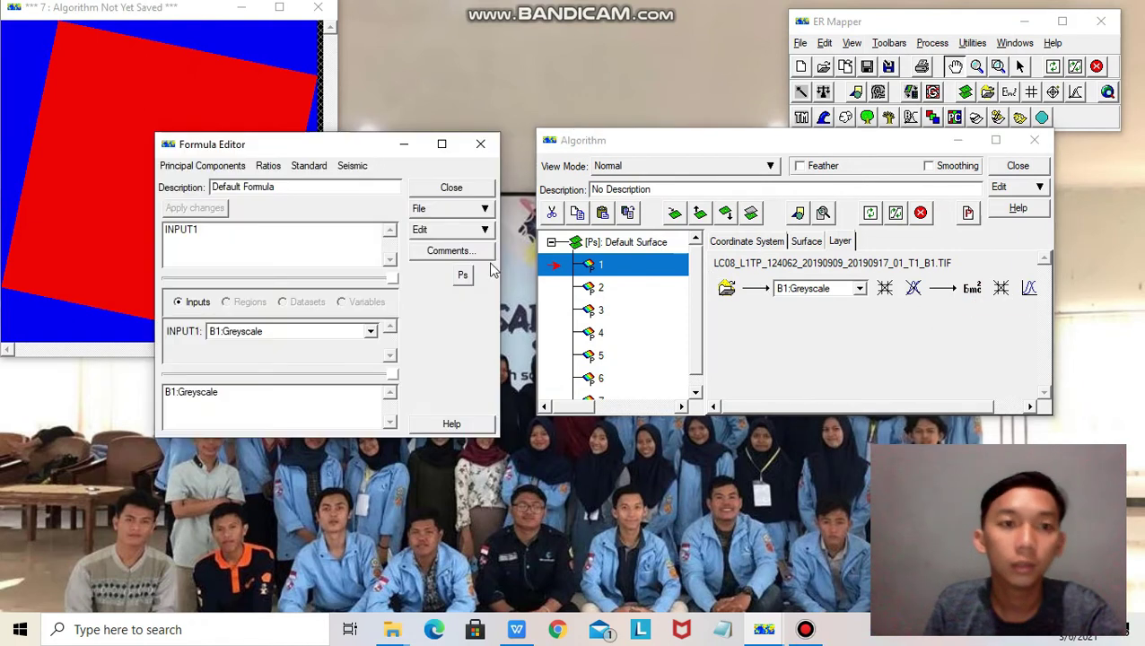
drag(316, 150, 328, 127)
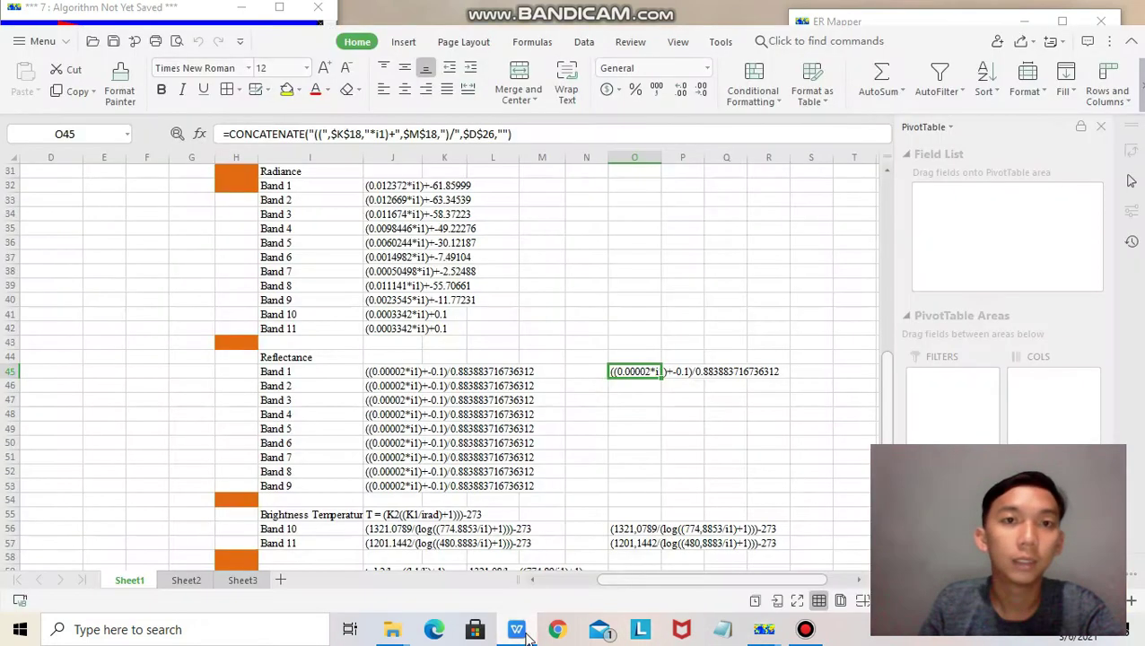
Switch to the SUNGSANG 19.xlsx spreadsheet in WPS Office and copy the Band 1 reflectance formula in cell O45
click(528, 637)
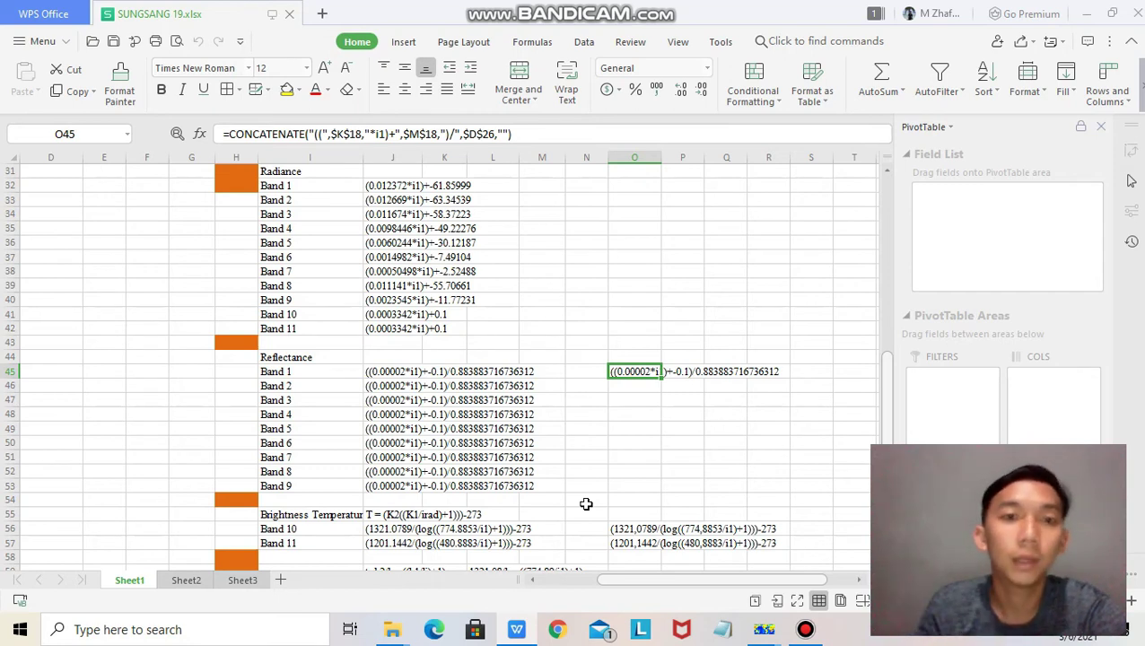
scroll(586, 504, up, 7)
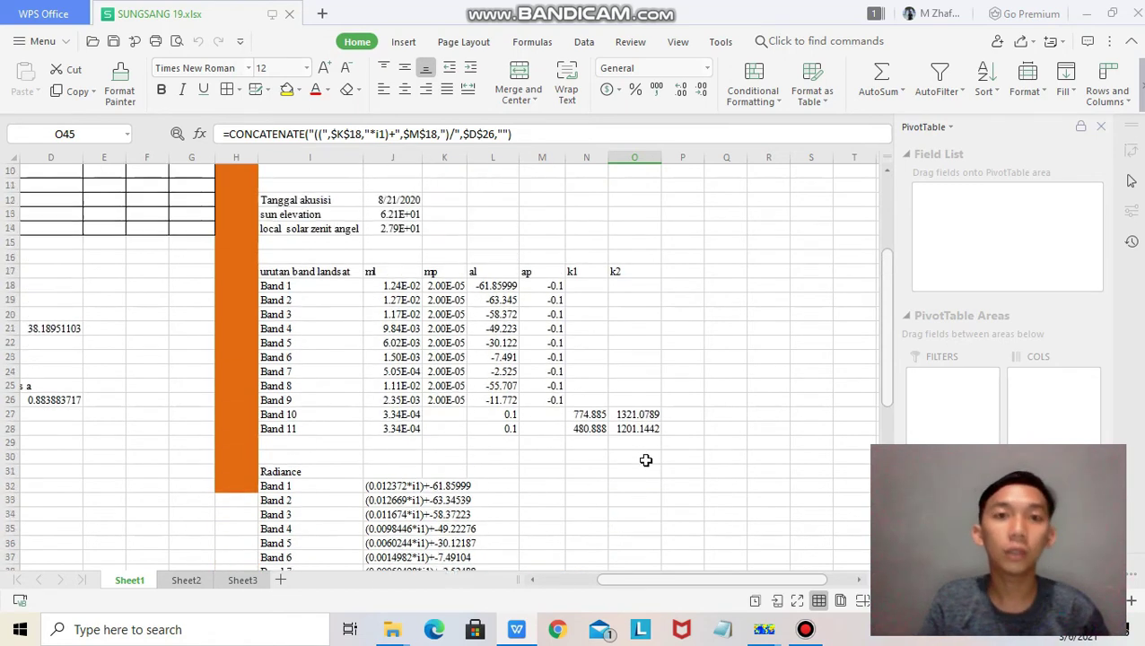
scroll(644, 457, down, 6)
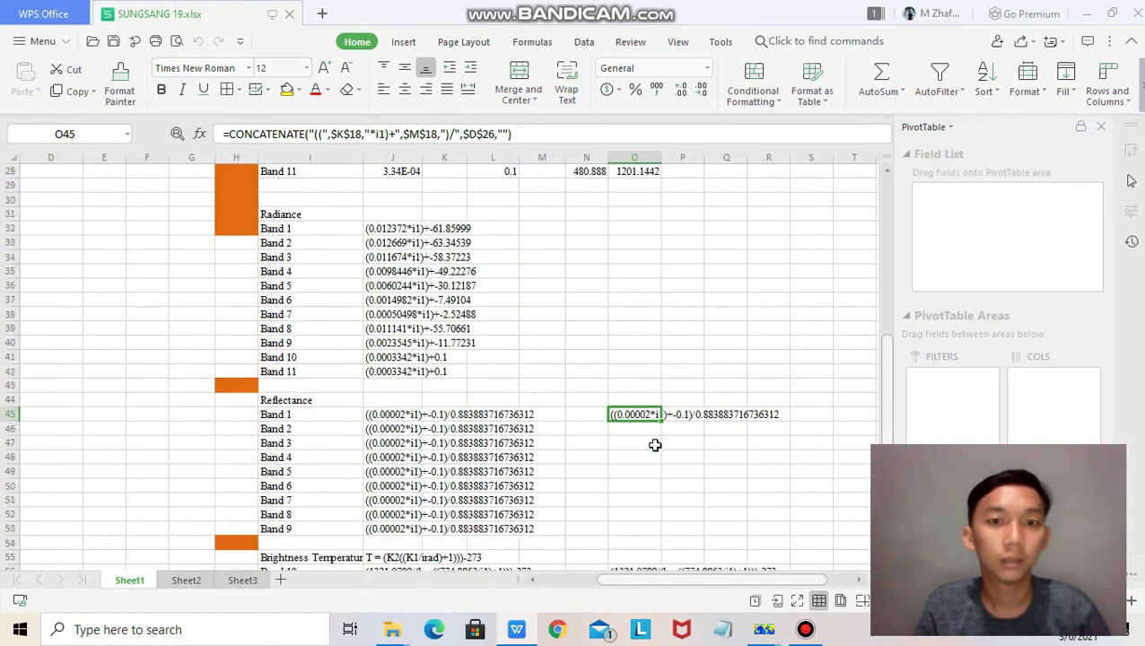
scroll(655, 445, down, 1)
scroll(635, 372, up, 3)
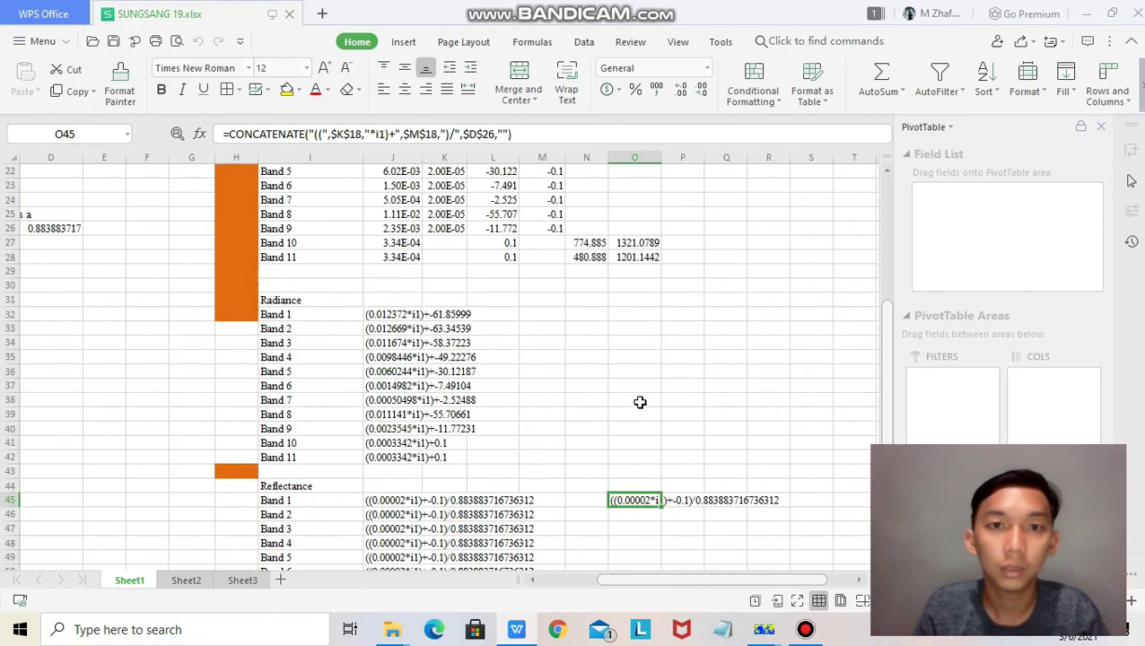
scroll(638, 401, down, 2)
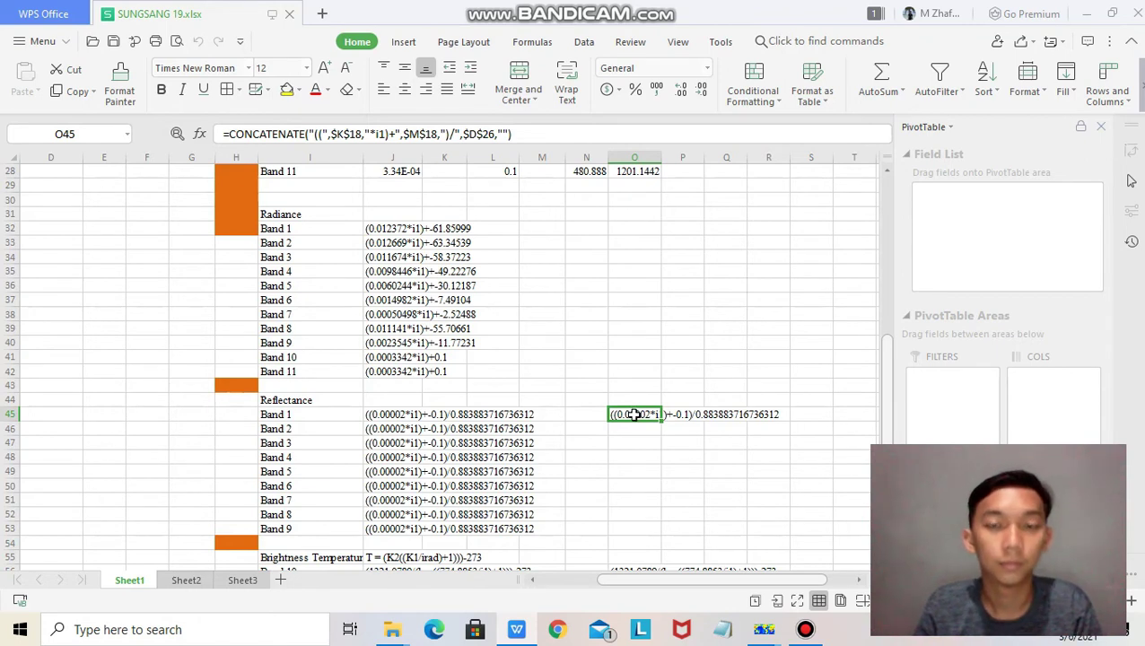
right_click(633, 414)
click(625, 414)
key(ctrl+c)
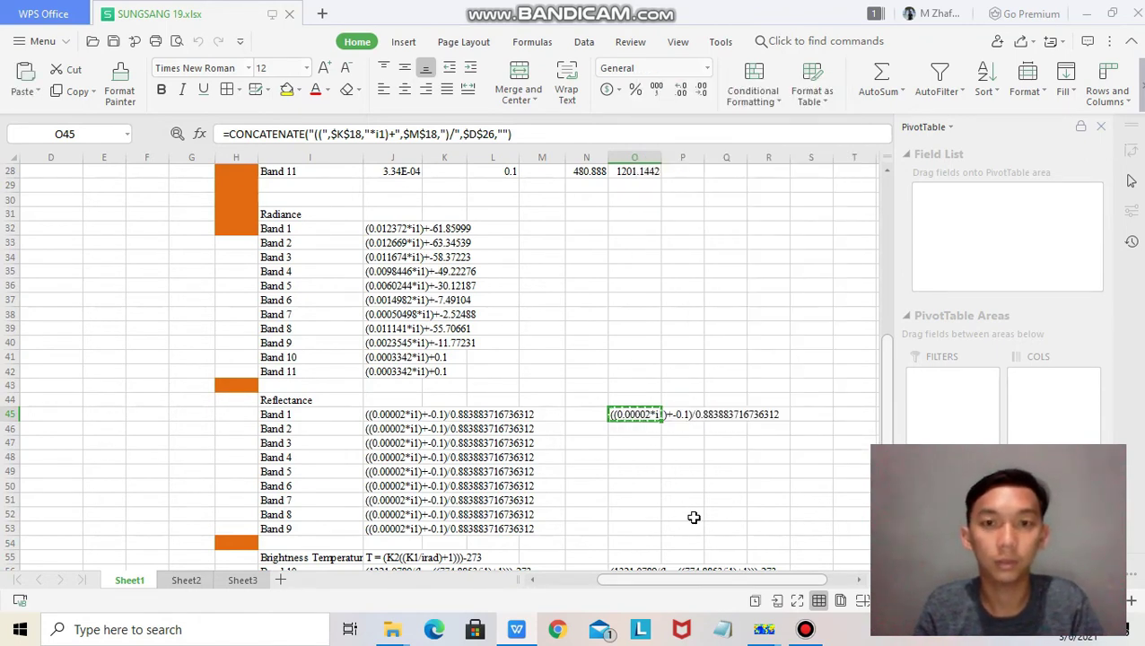
Switch back to ER Mapper and apply the copied formula ((0.00002*i1)+-0.1)/0.883883716736312 to layer 1 in place of INPUT1
click(517, 630)
drag(220, 215, 142, 206)
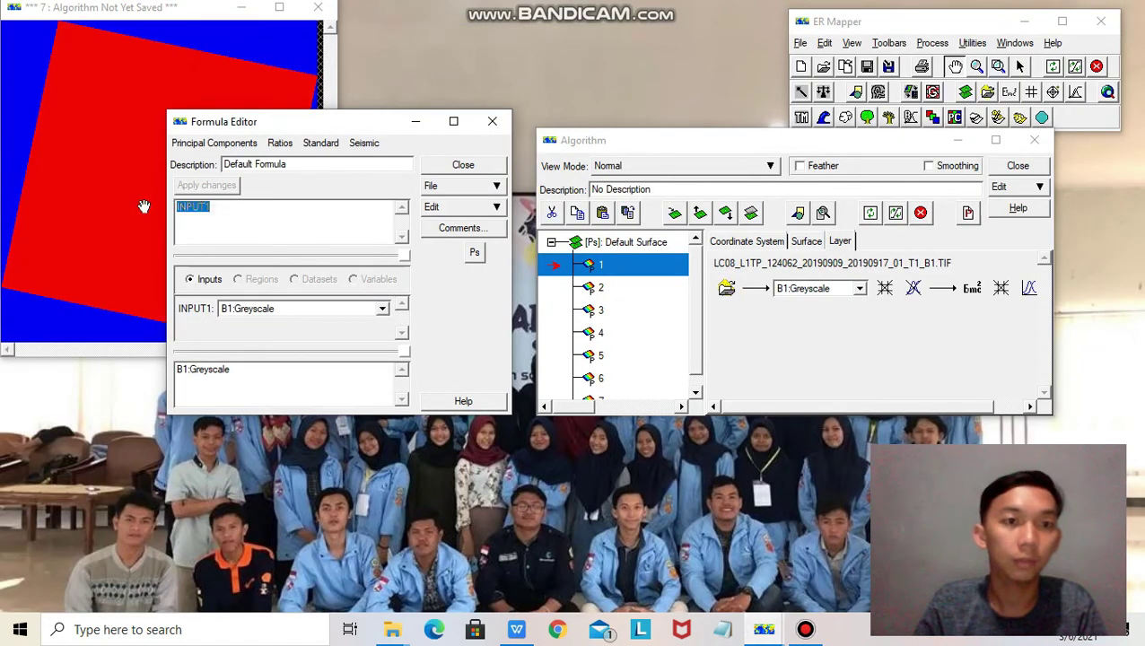
key(ctrl+v)
click(219, 186)
Replace layer 2's default formula with the copied reflectance formula ((0.00002*i1)+-0.1)/0.883883716736312 and apply the change
click(599, 287)
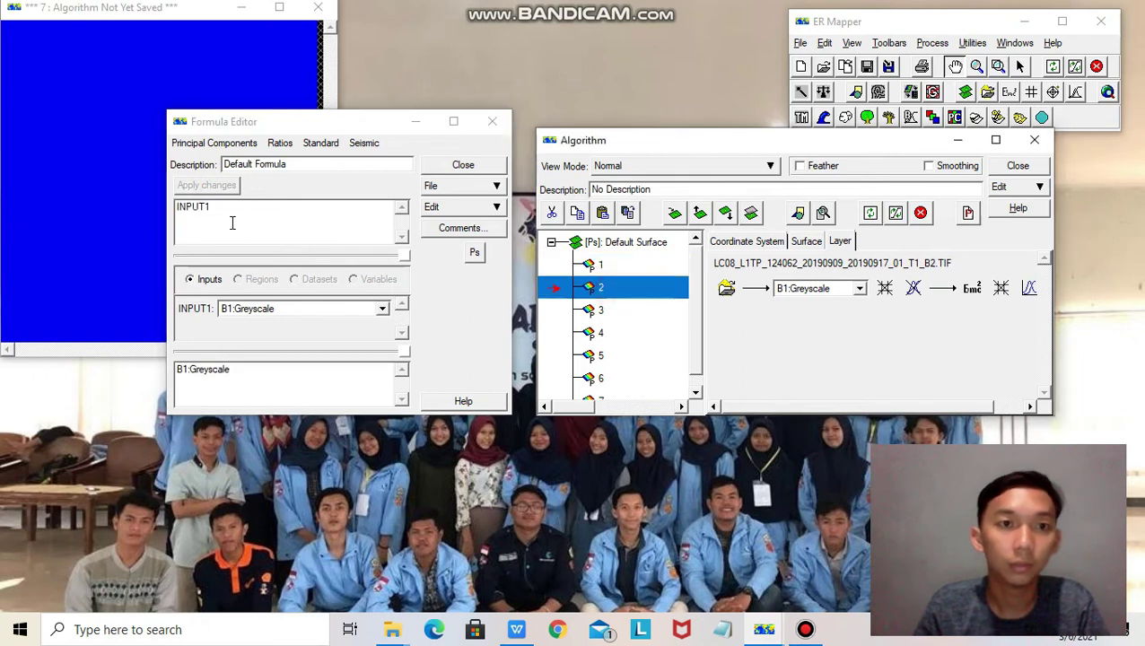
drag(224, 211, 151, 207)
key(ctrl+v)
click(222, 186)
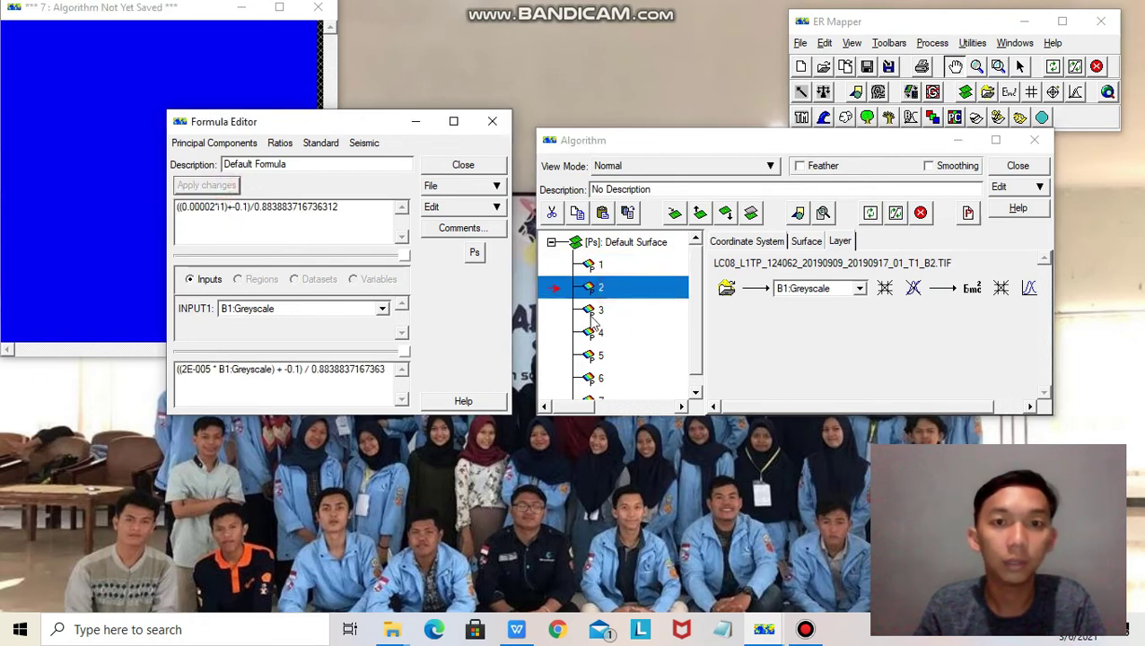
Replace layer 3's default formula with the copied reflectance formula ((0.00002*i1)+-0.1)/0.883883716736312 and apply the change
click(599, 310)
drag(238, 222, 173, 219)
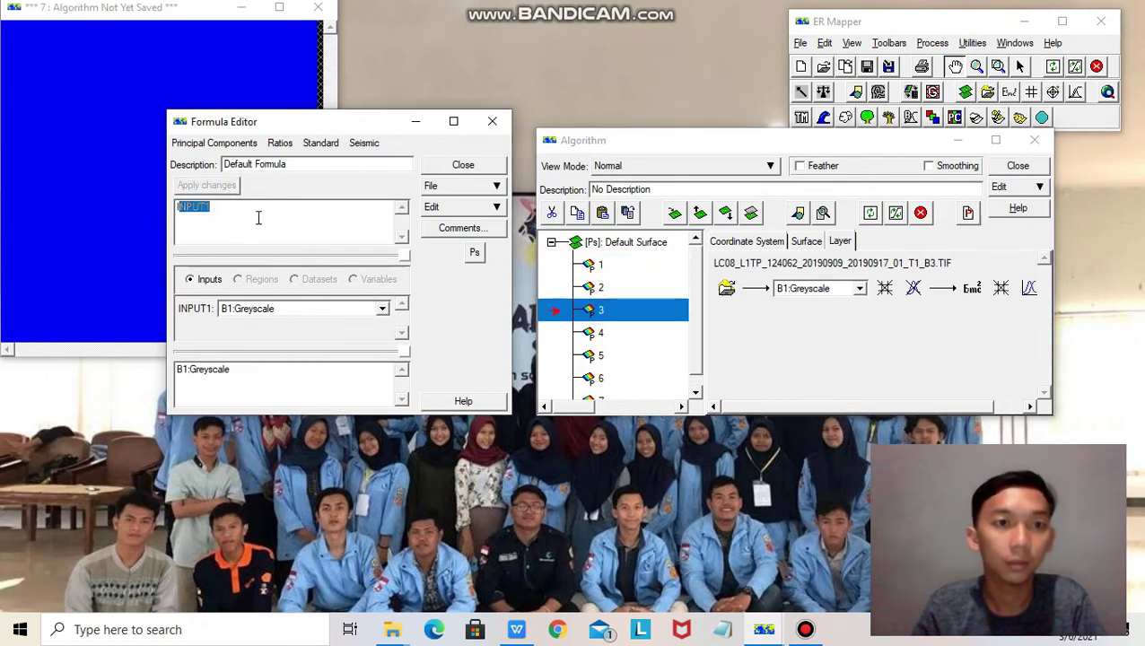
key(ctrl+v)
click(231, 185)
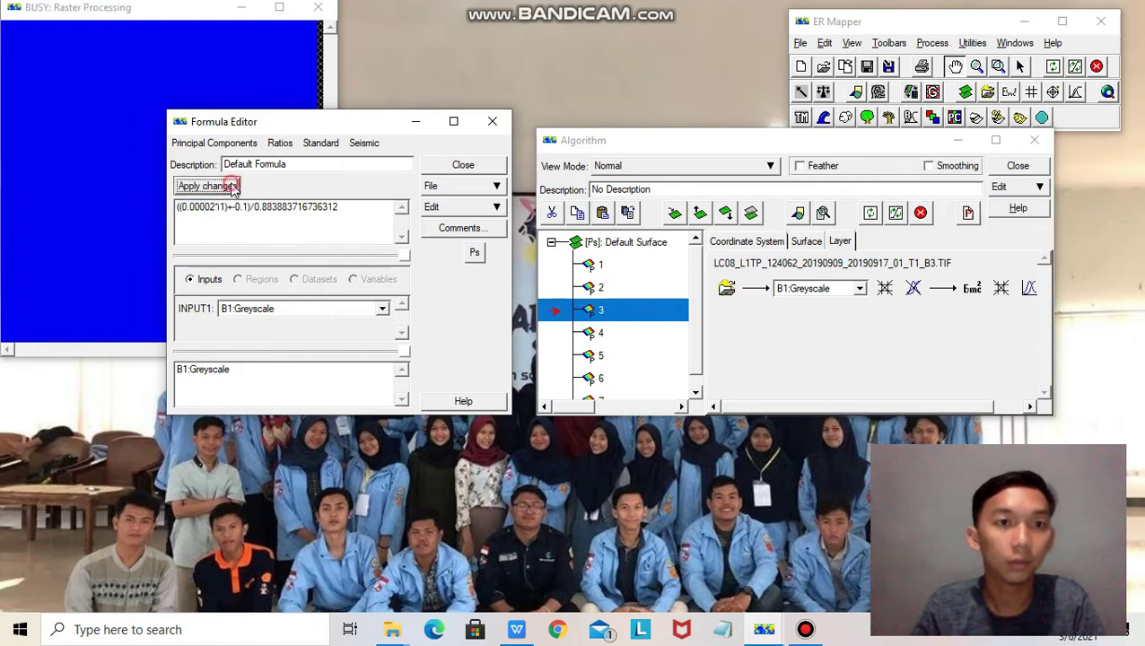
Replace layer 4's default formula with the copied reflectance formula ((0.00002*i1)+-0.1)/0.883883716736312 and apply the change
click(599, 332)
click(217, 209)
drag(199, 208, 175, 209)
key(ctrl+v)
click(213, 186)
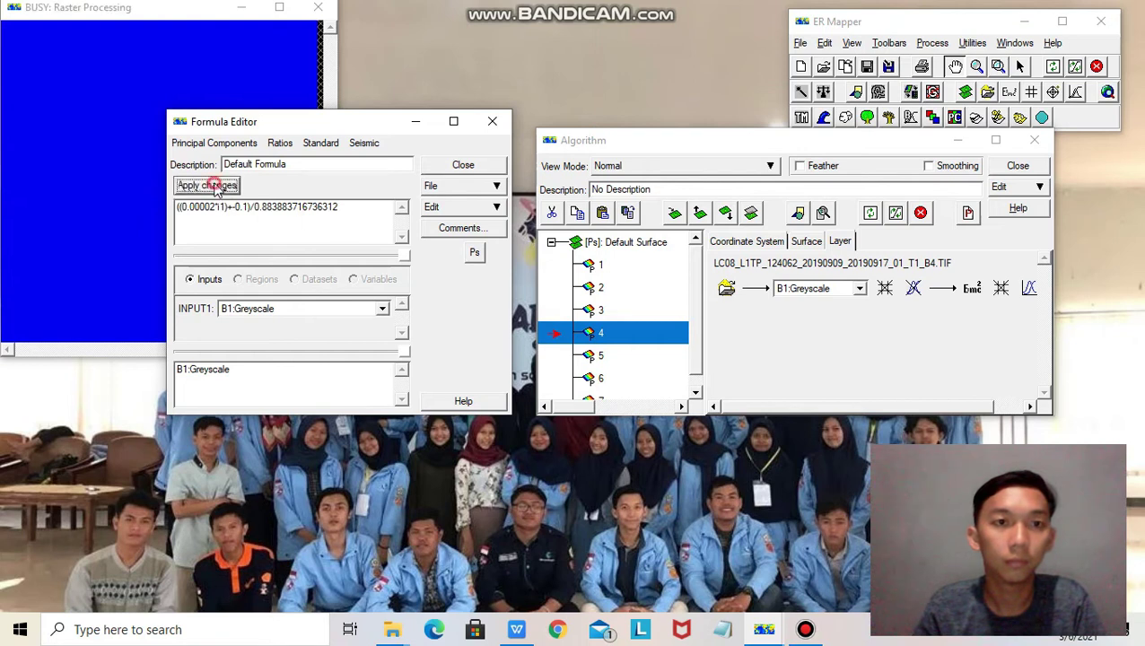
Replace layer 5's default formula with the copied reflectance formula ((0.00002*i1)+-0.1)/0.883883716736312 and apply the change
click(610, 355)
drag(221, 212, 164, 207)
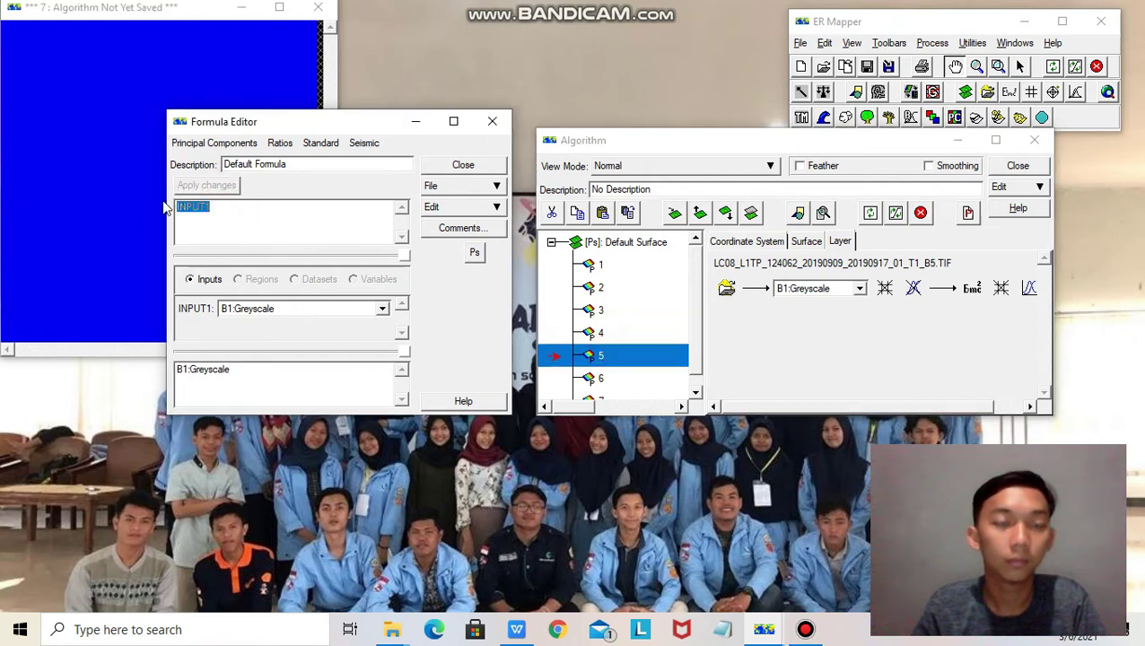
key(ctrl+v)
click(213, 186)
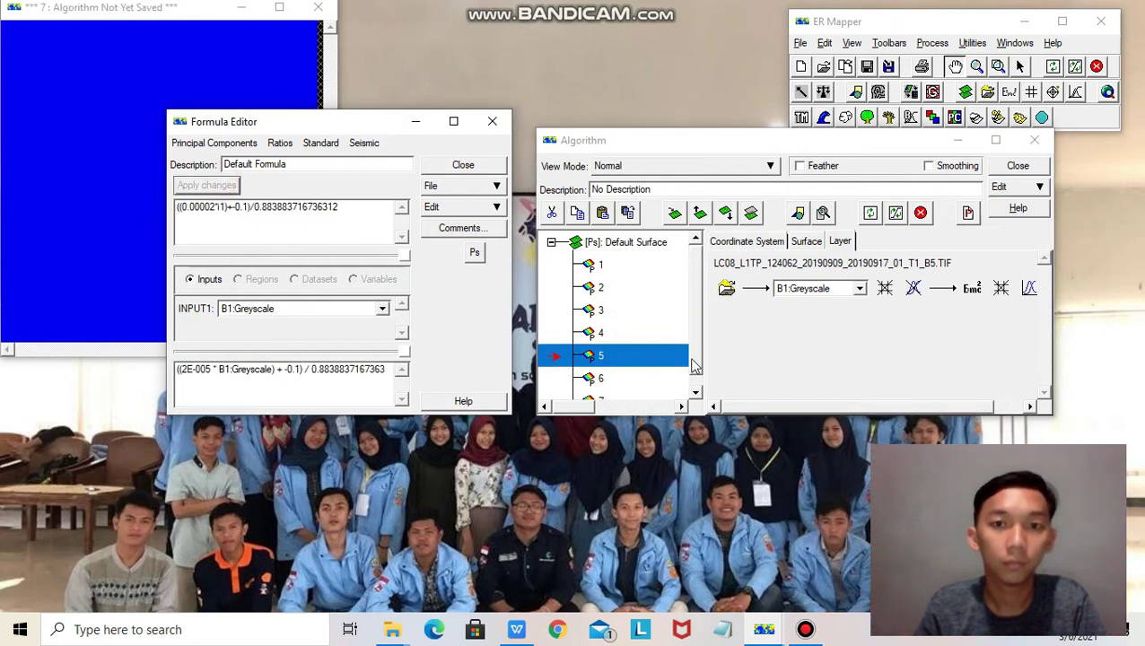
Replace layer 6's default formula with the copied reflectance formula ((0.00002*i1)+-0.1)/0.883883716736312 and apply the change
scroll(692, 363, down, 1)
click(631, 366)
drag(221, 211, 176, 209)
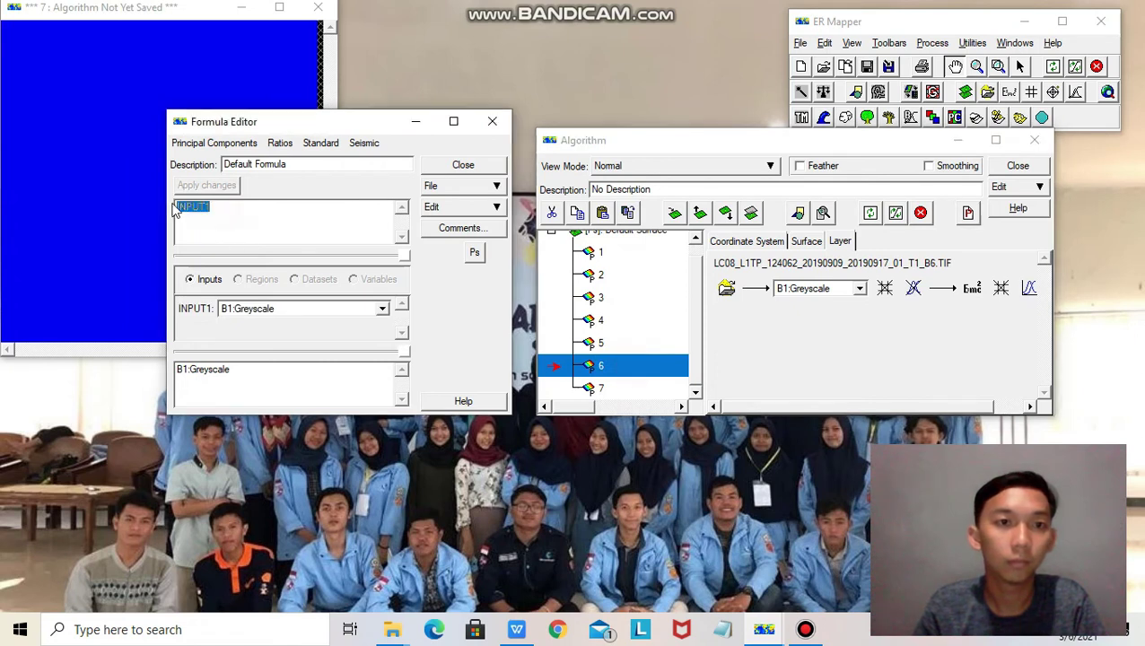
key(ctrl+v)
click(214, 186)
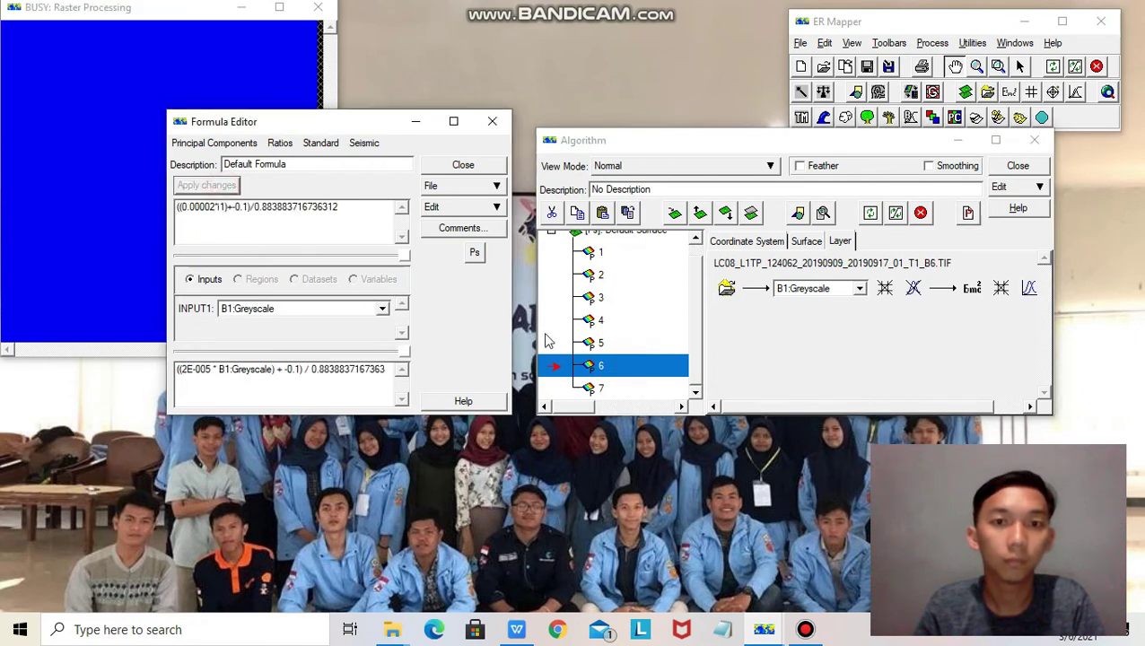
Replace layer 7's default formula with the copied reflectance formula ((0.00002*i1)+-0.1)/0.883883716736312 and apply the change
click(620, 391)
drag(222, 209, 176, 209)
key(ctrl+v)
click(225, 185)
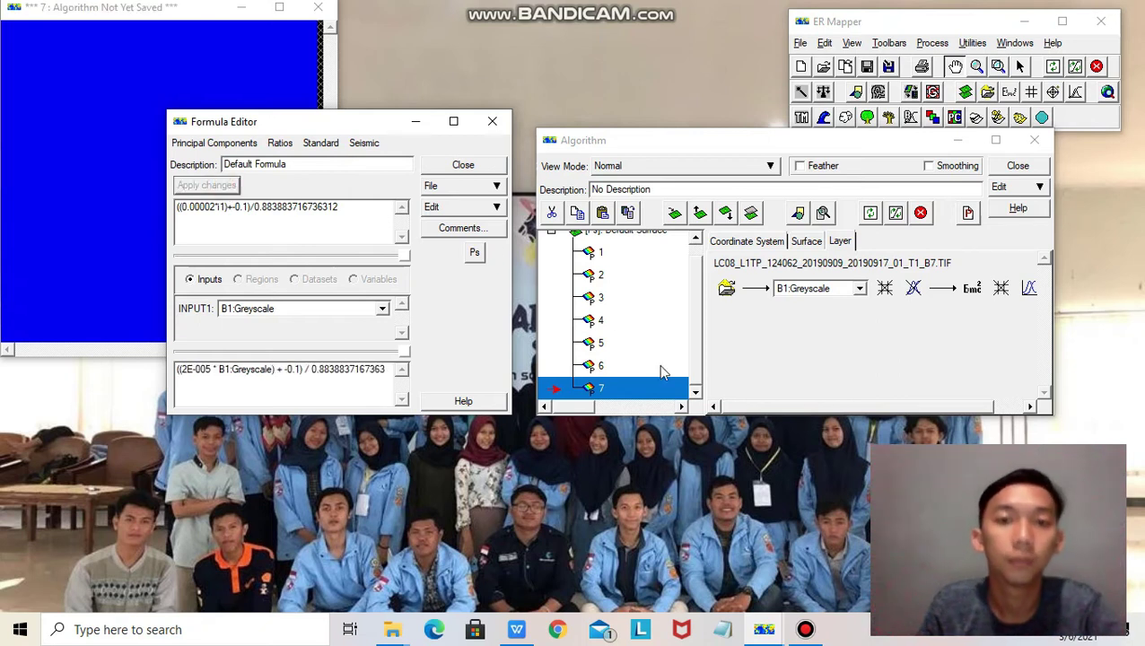
Close the Formula Editor and refresh the image with clipped contrast limits, shifting the image window slightly
click(691, 366)
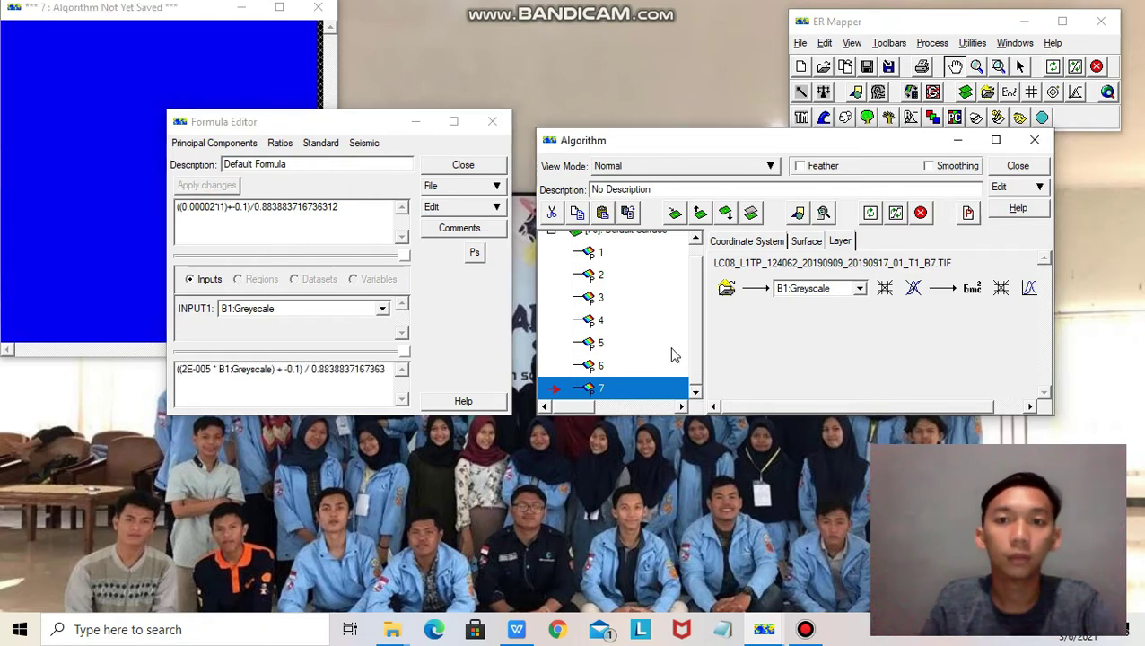
click(468, 165)
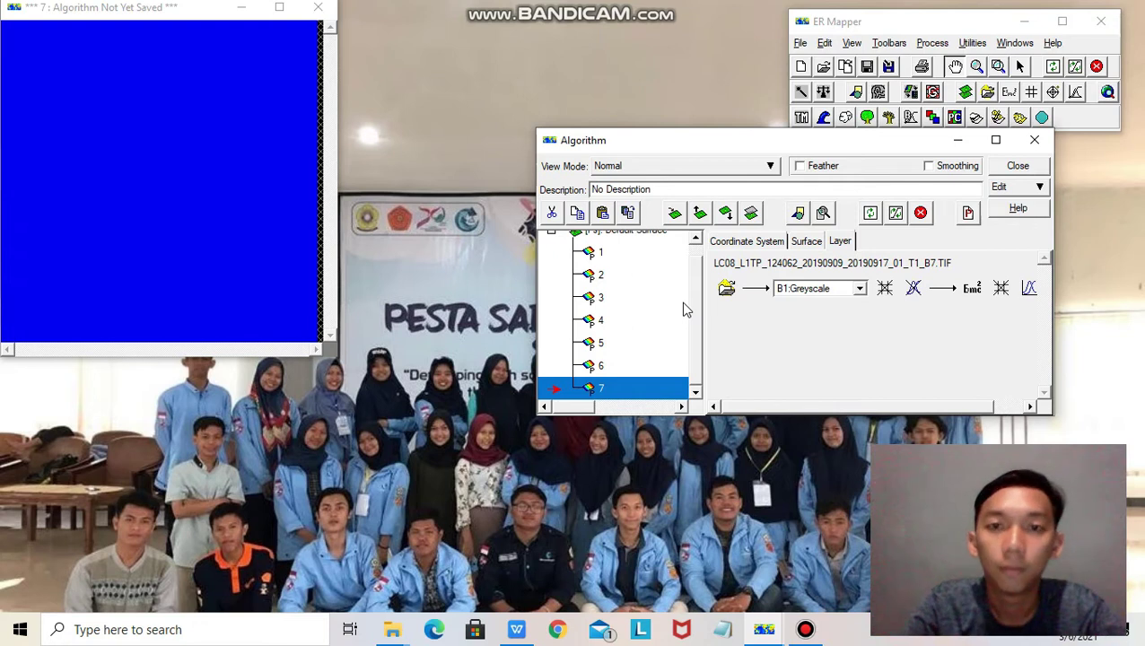
click(894, 214)
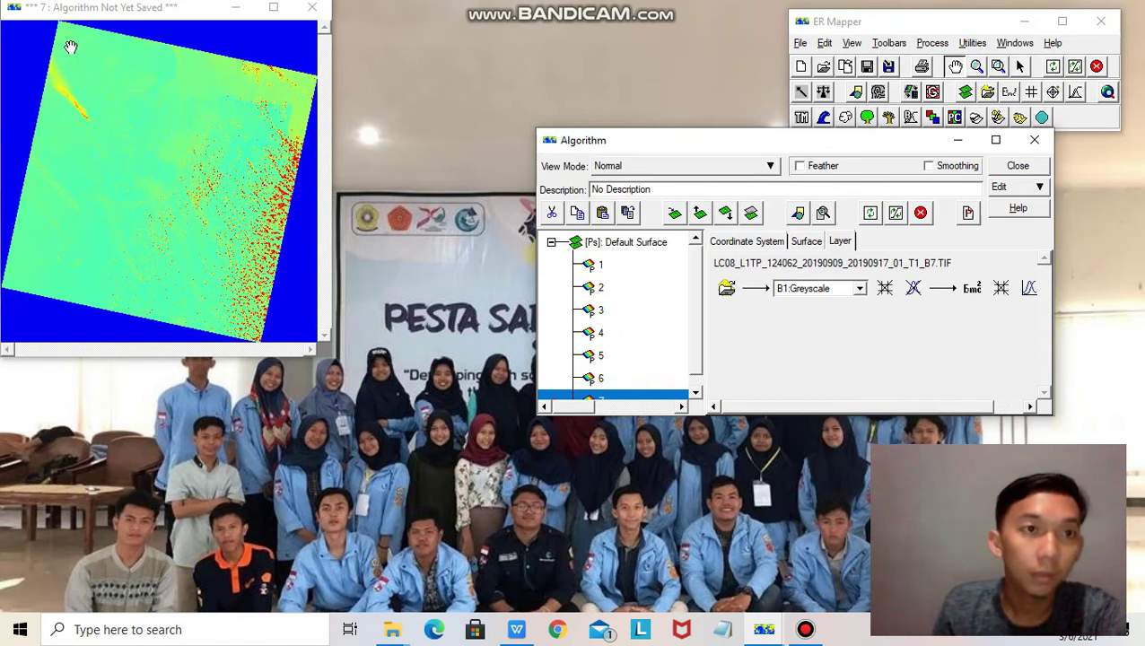
drag(112, 11, 123, 18)
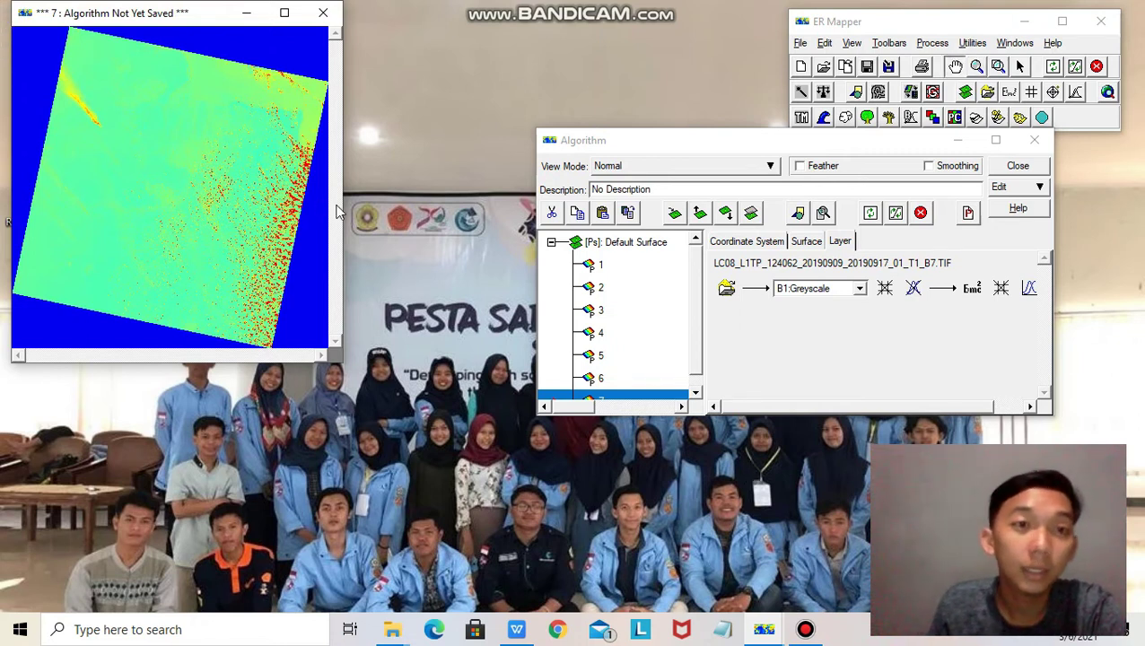
Start saving the image under a new name and choose ER Mapper Raster Dataset (.ers) as the file type
right_click(181, 155)
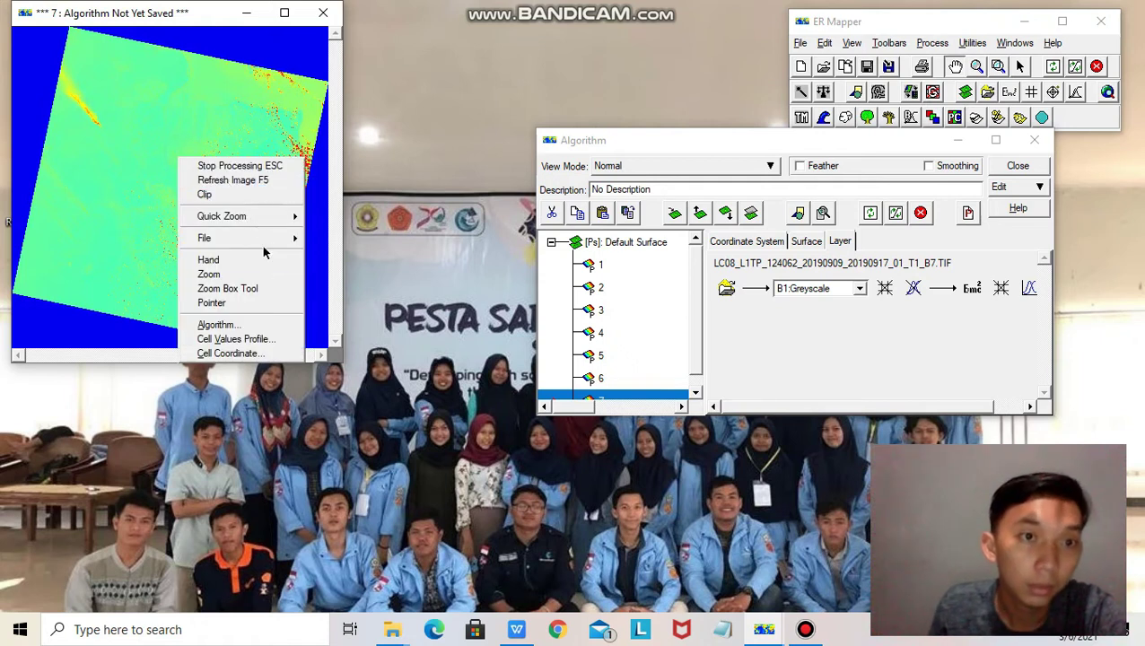
mouse_move(269, 238)
click(377, 285)
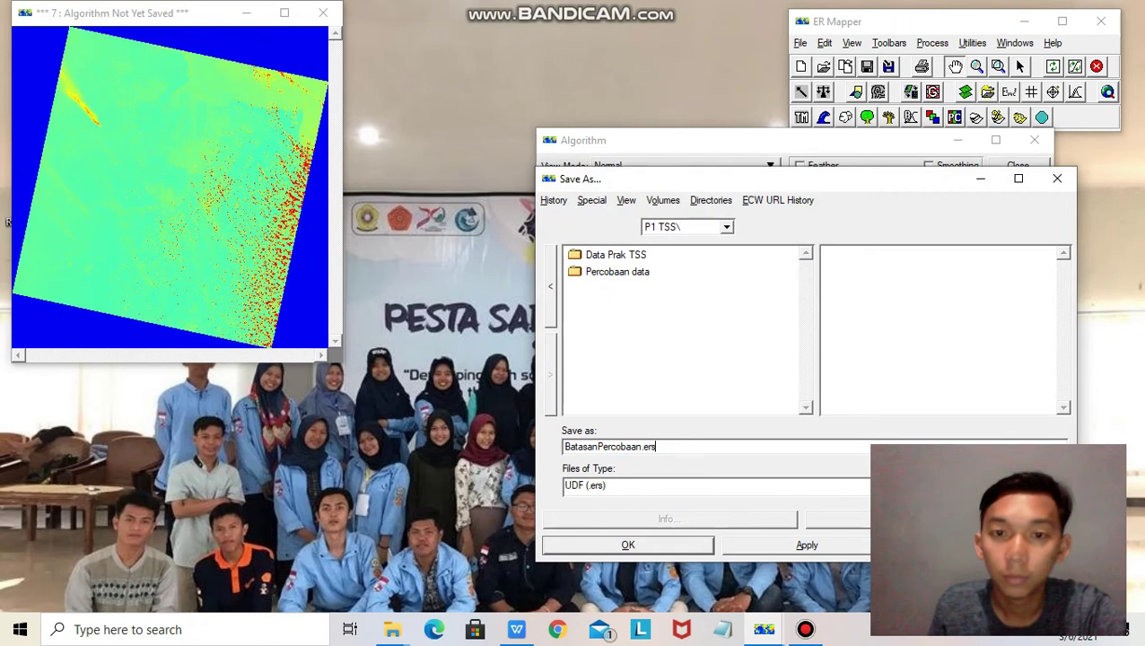
click(1059, 485)
click(1022, 502)
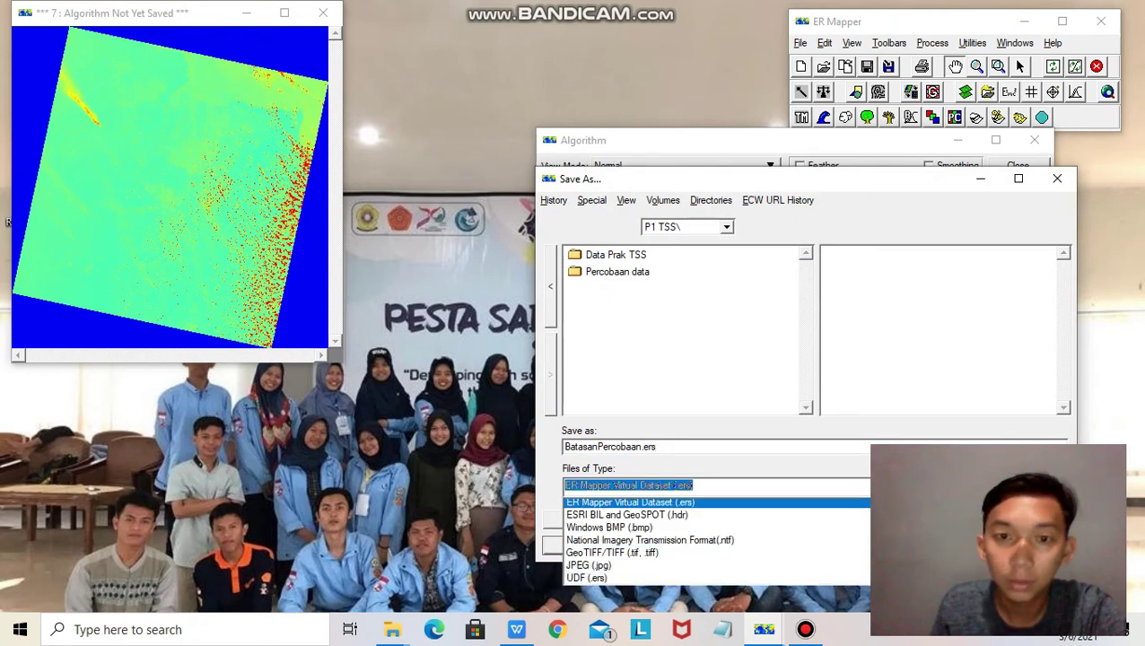
scroll(789, 525, up, 2)
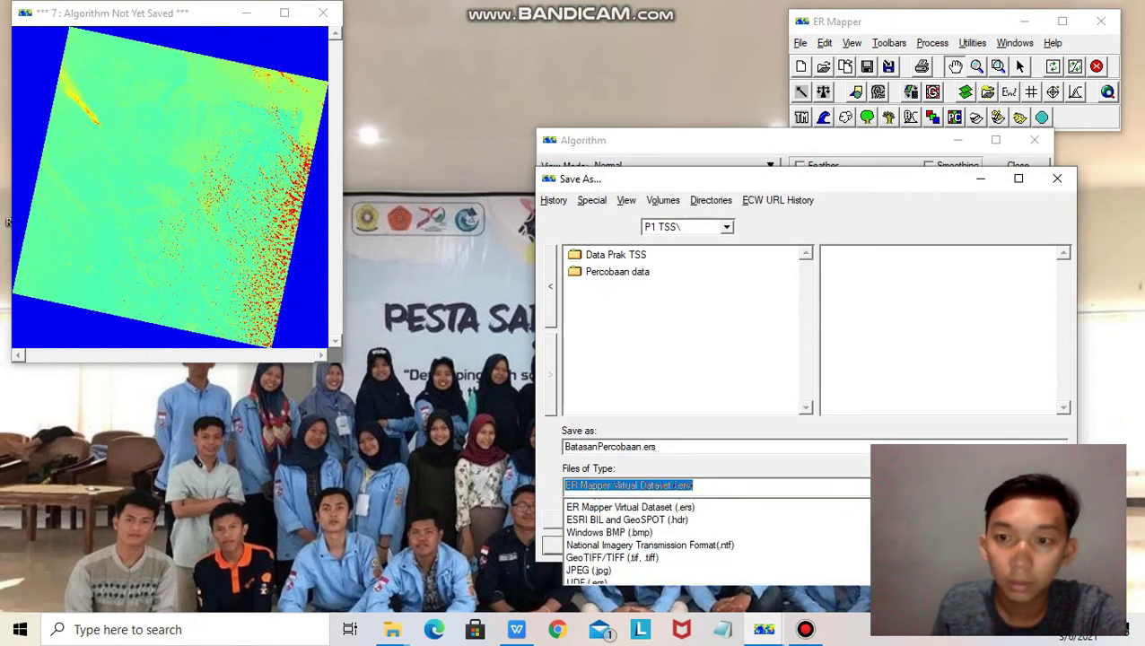
click(789, 519)
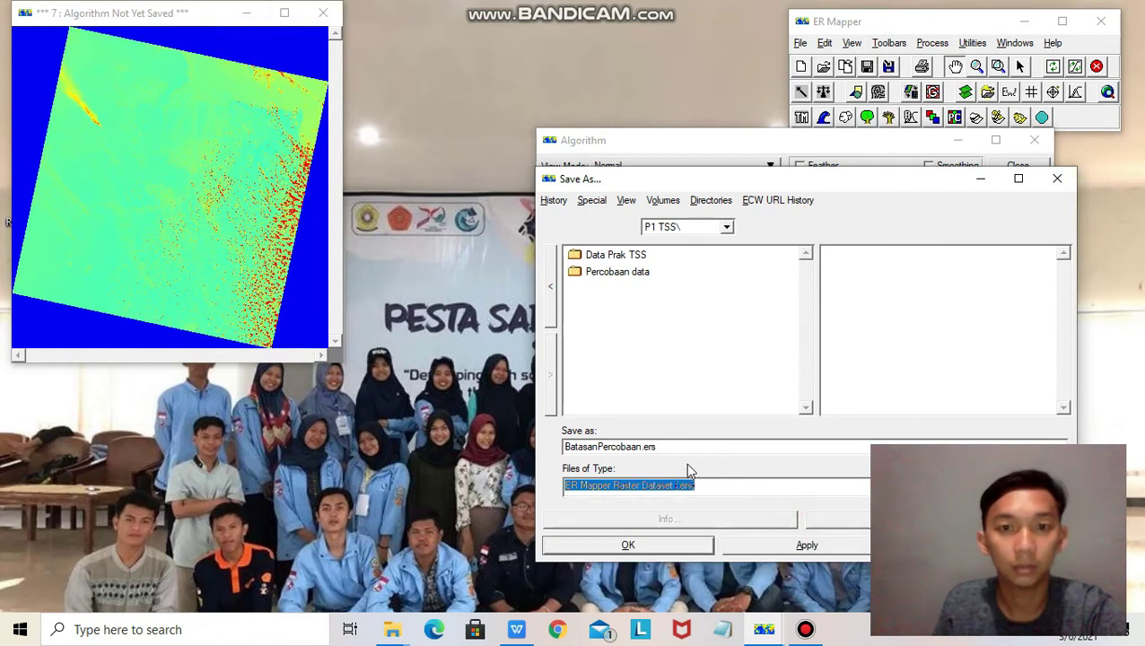
Name the output file GabunganBand in the P1 TSS folder and confirm the file choice
drag(660, 446, 531, 446)
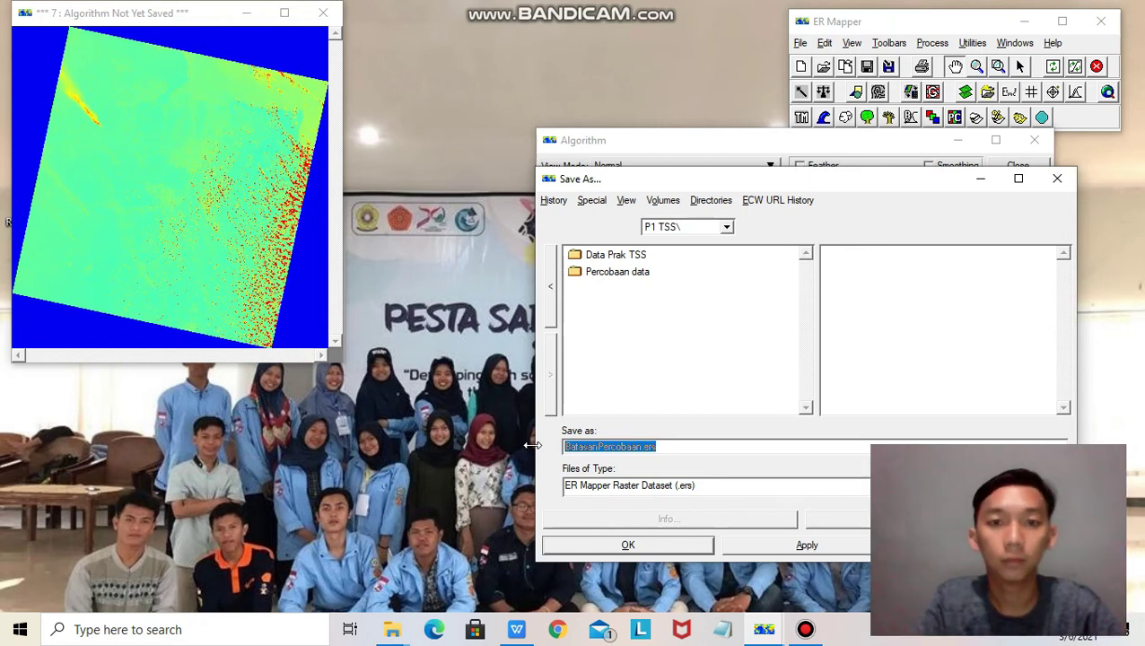
text(Cd)
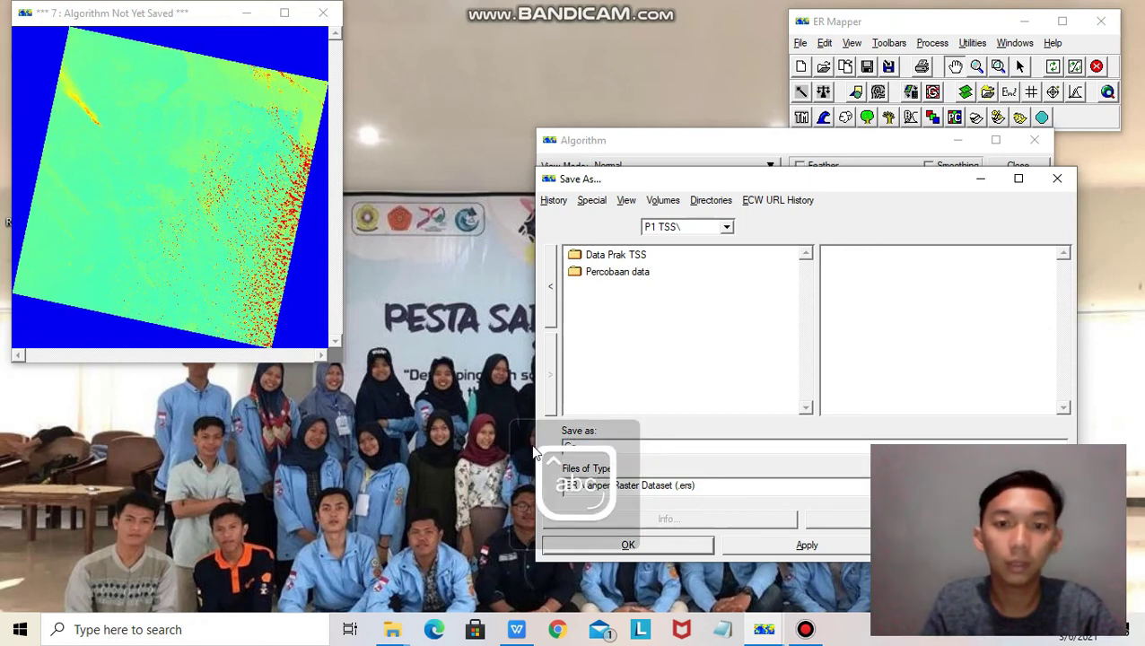
text(bungan)
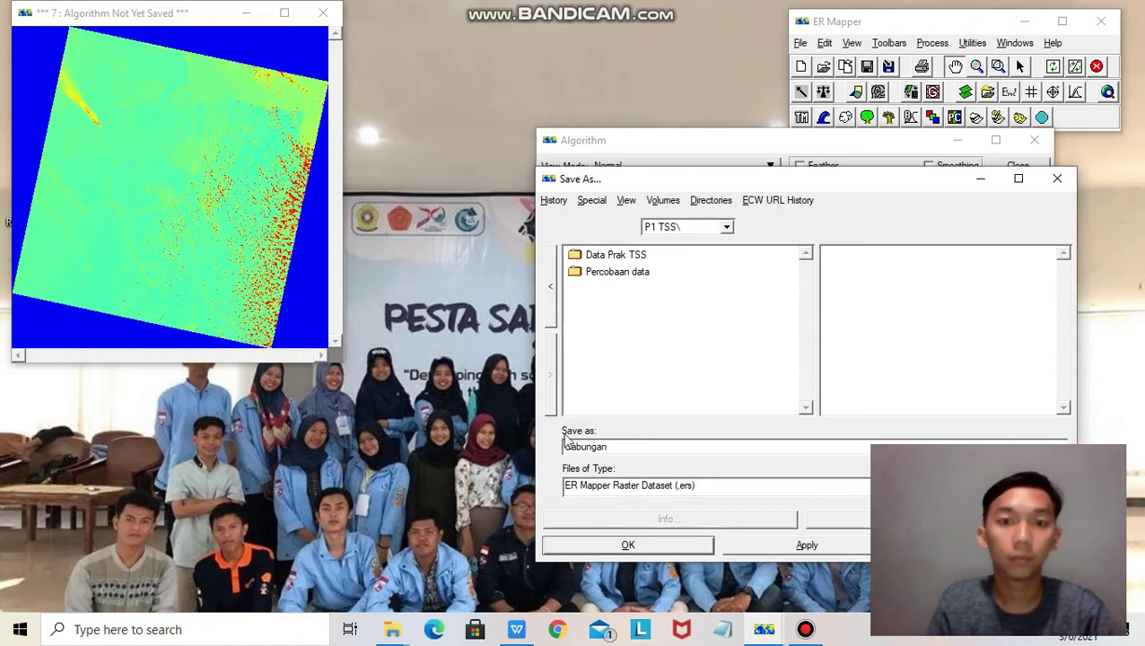
key(Caps_Lock)
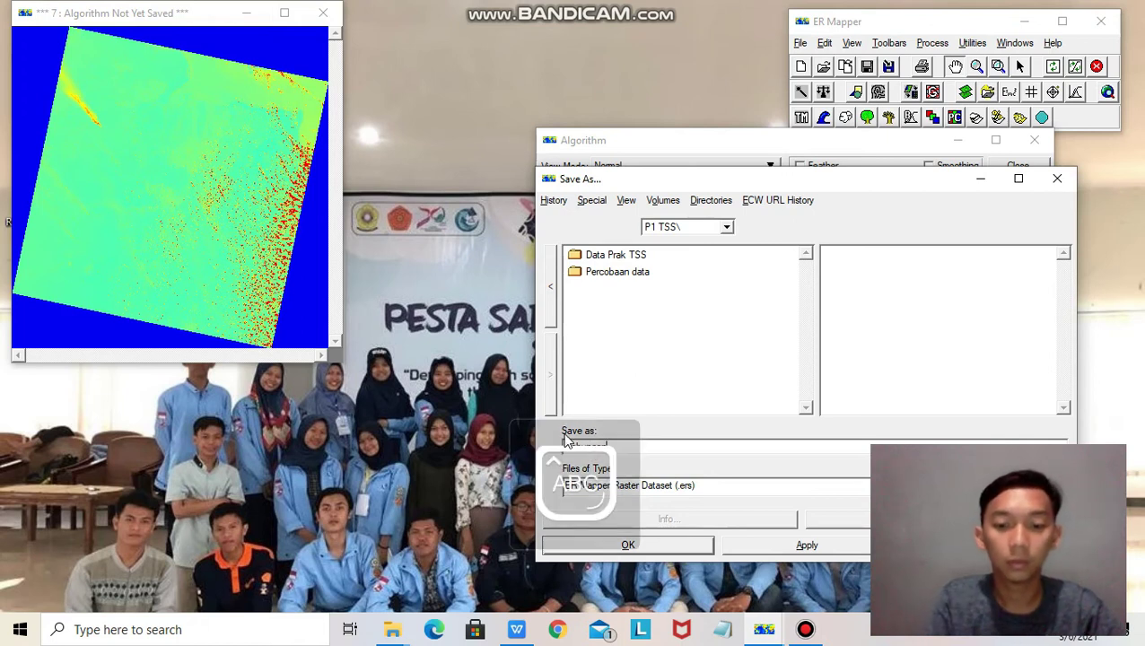
text(ganB)
key(Caps_Lock)
text(and)
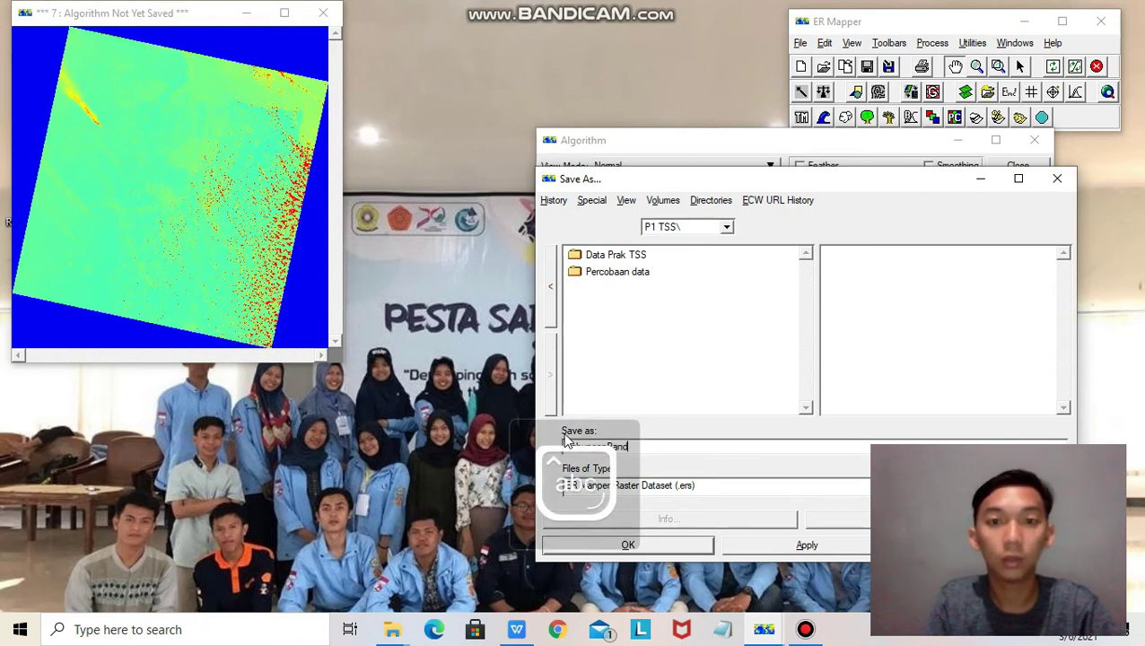
drag(644, 181, 754, 131)
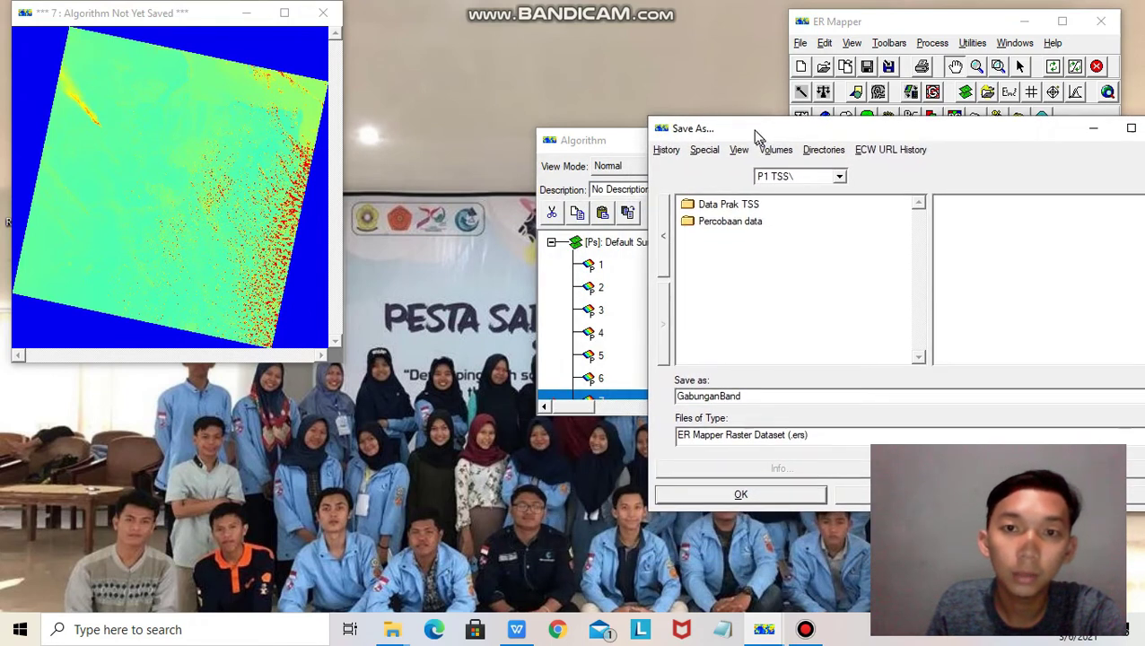
drag(730, 127, 620, 121)
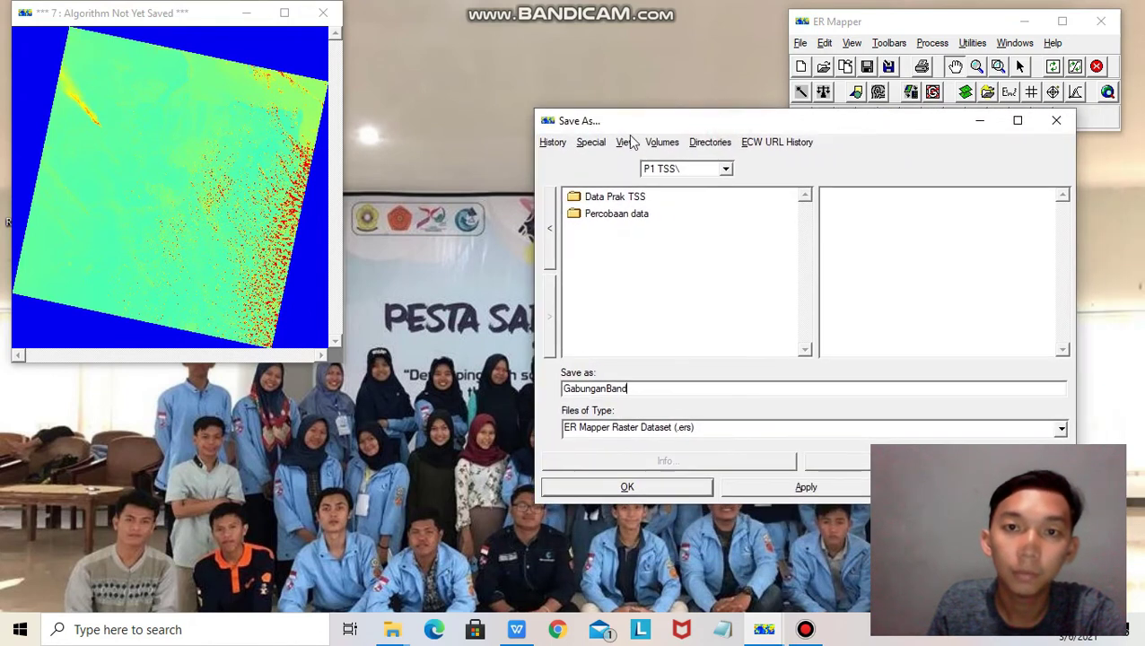
click(679, 494)
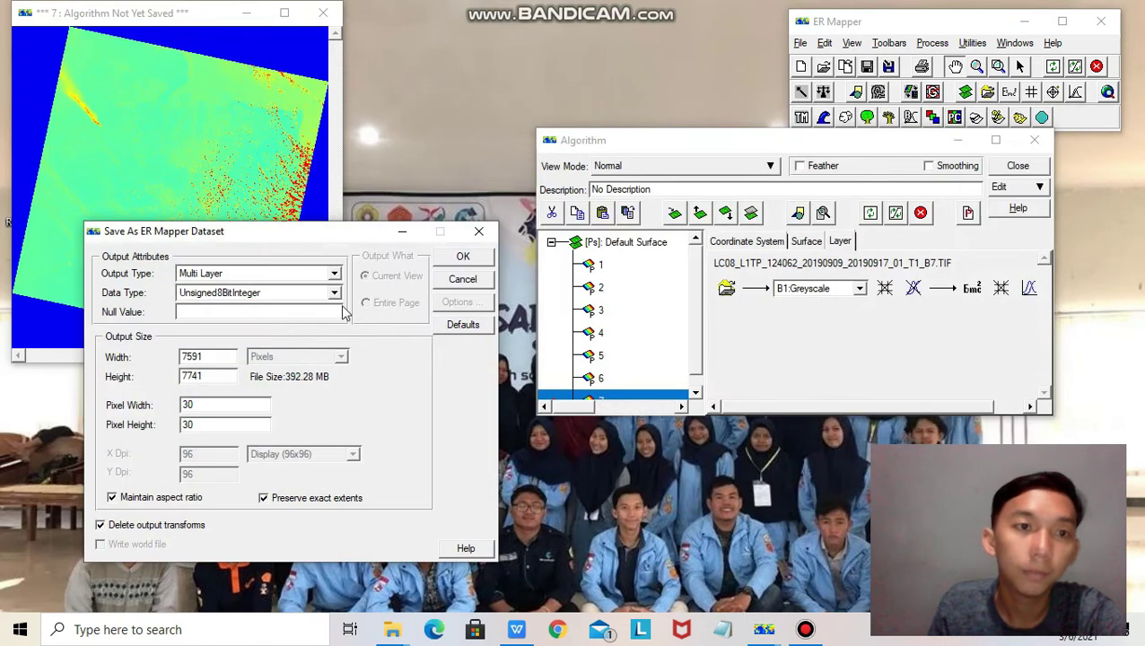
Set the output data type to IEEE4ByteReal with null value 0, save the multi-layer dataset and dismiss the completion notice
click(327, 294)
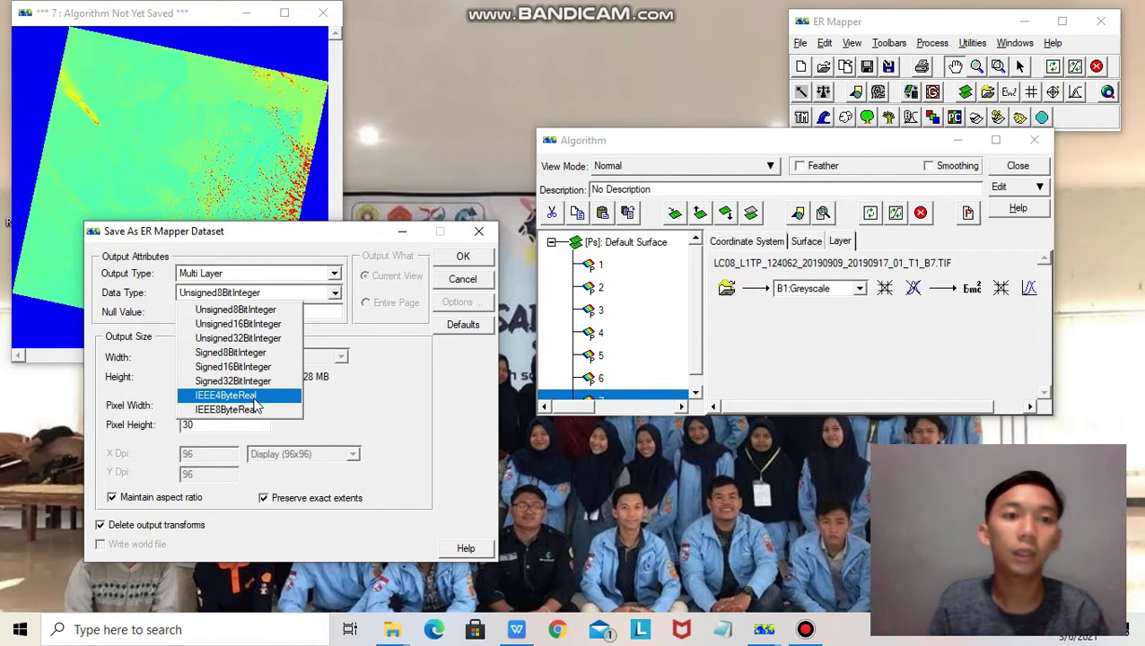
click(259, 395)
click(235, 312)
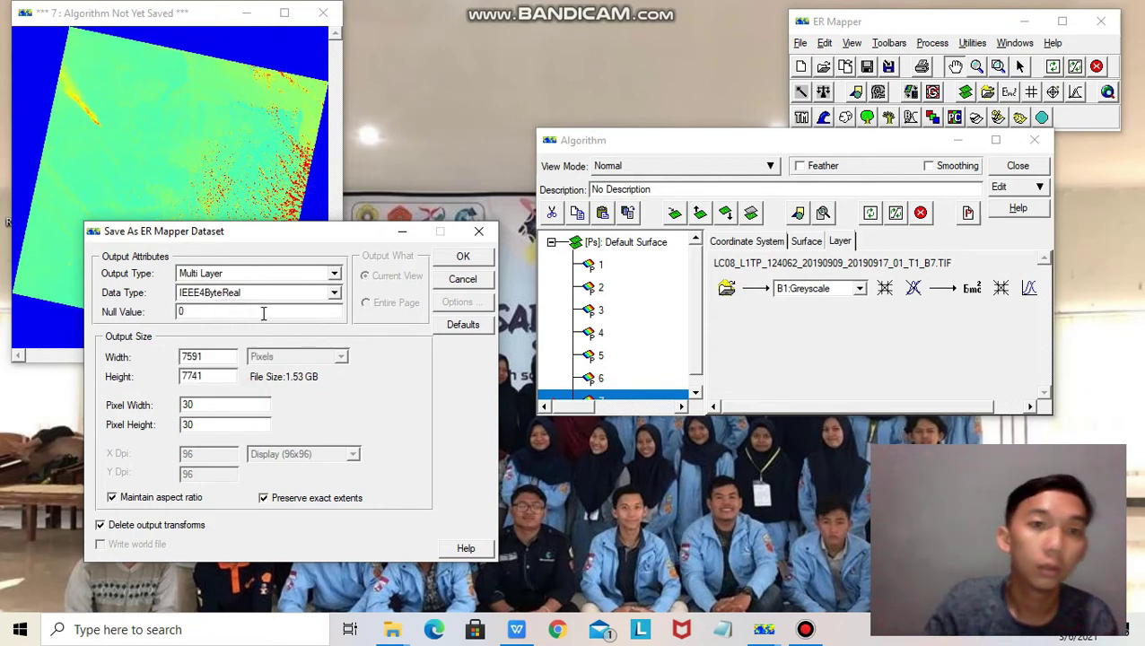
click(463, 257)
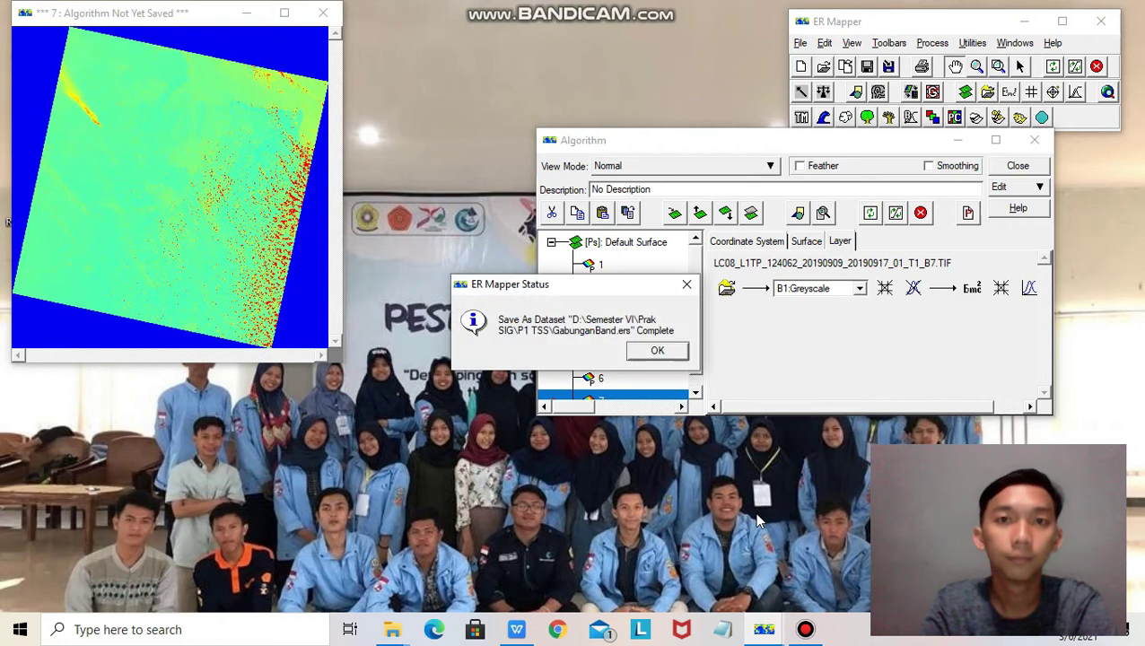
click(670, 352)
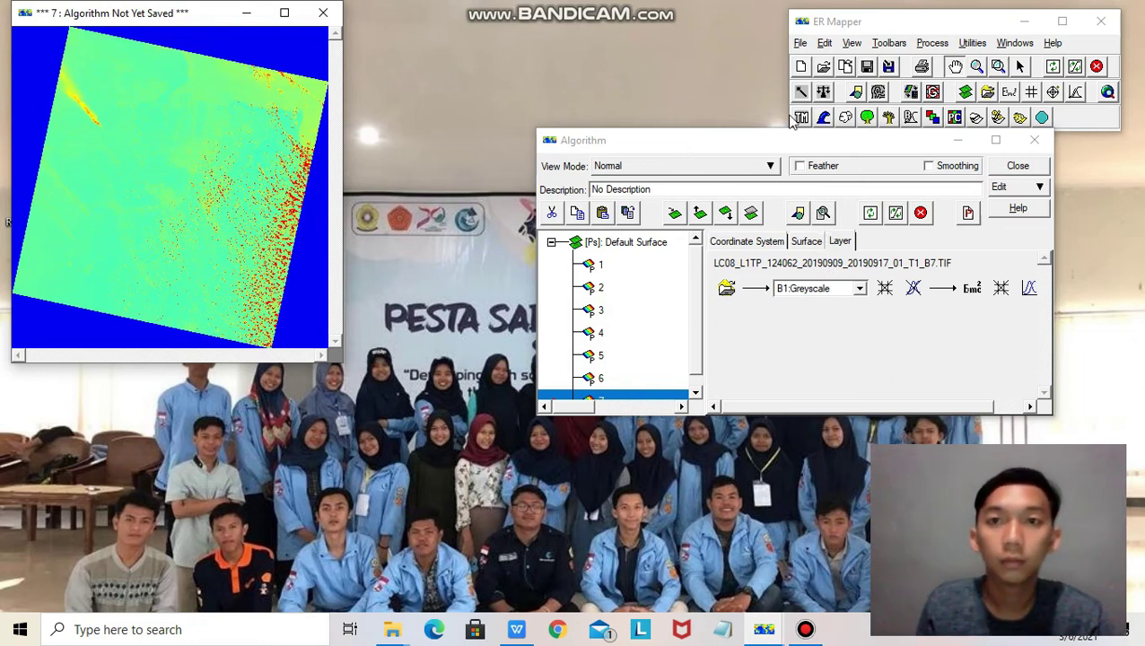
Create a new image window and load GabunganBand.ers into its pseudo layer only
click(800, 68)
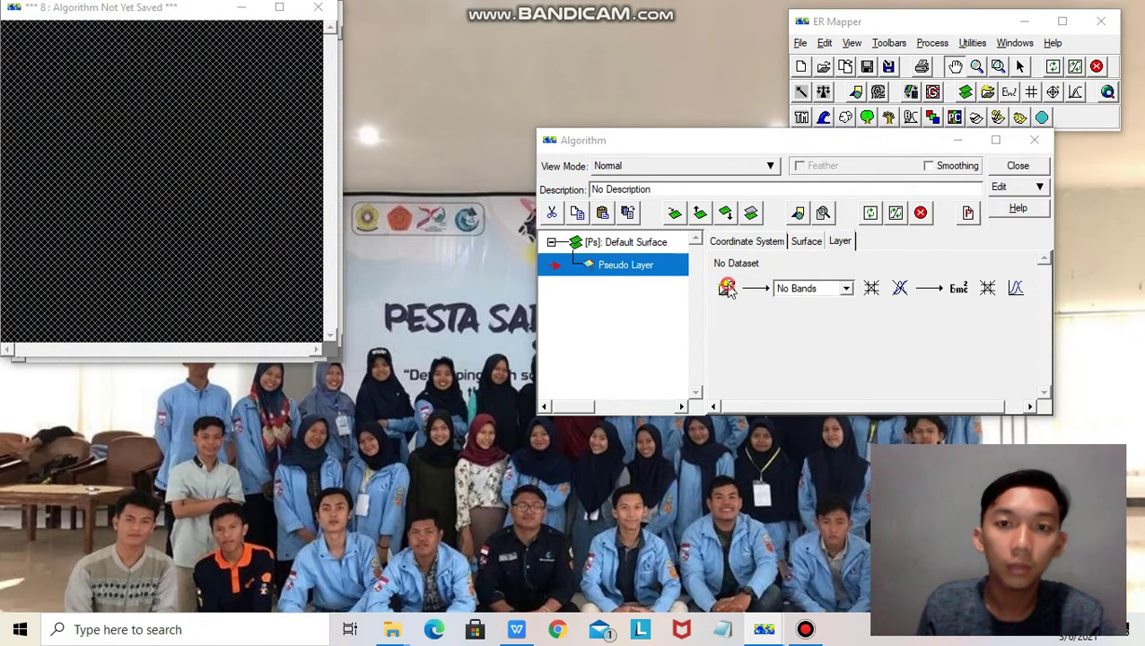
click(727, 287)
click(623, 215)
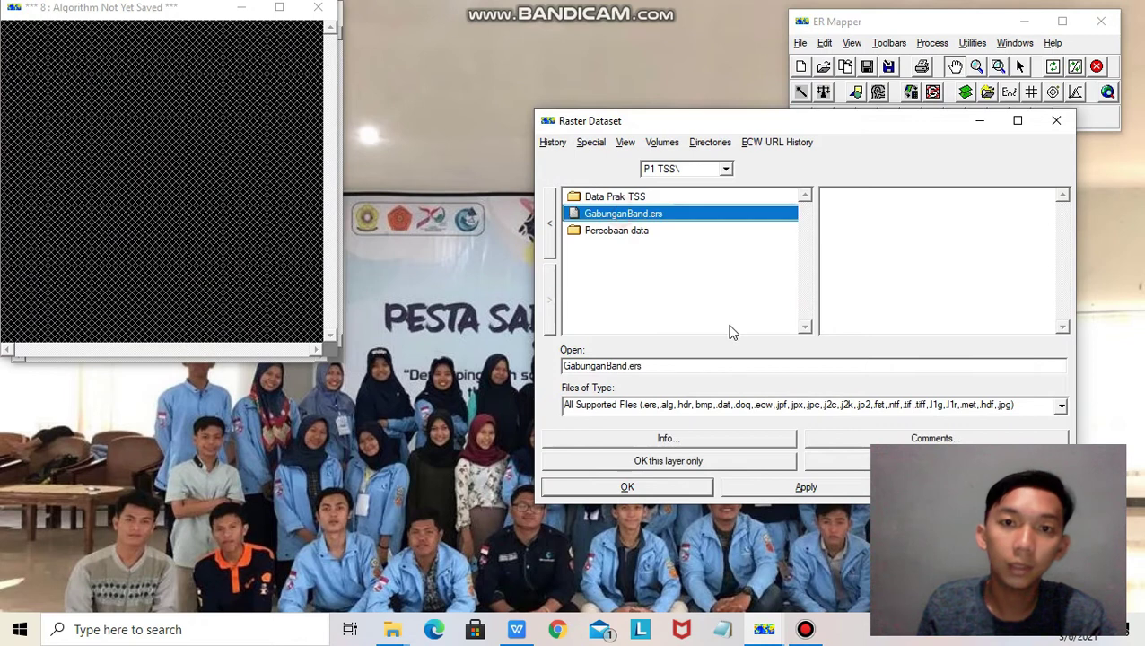
click(706, 460)
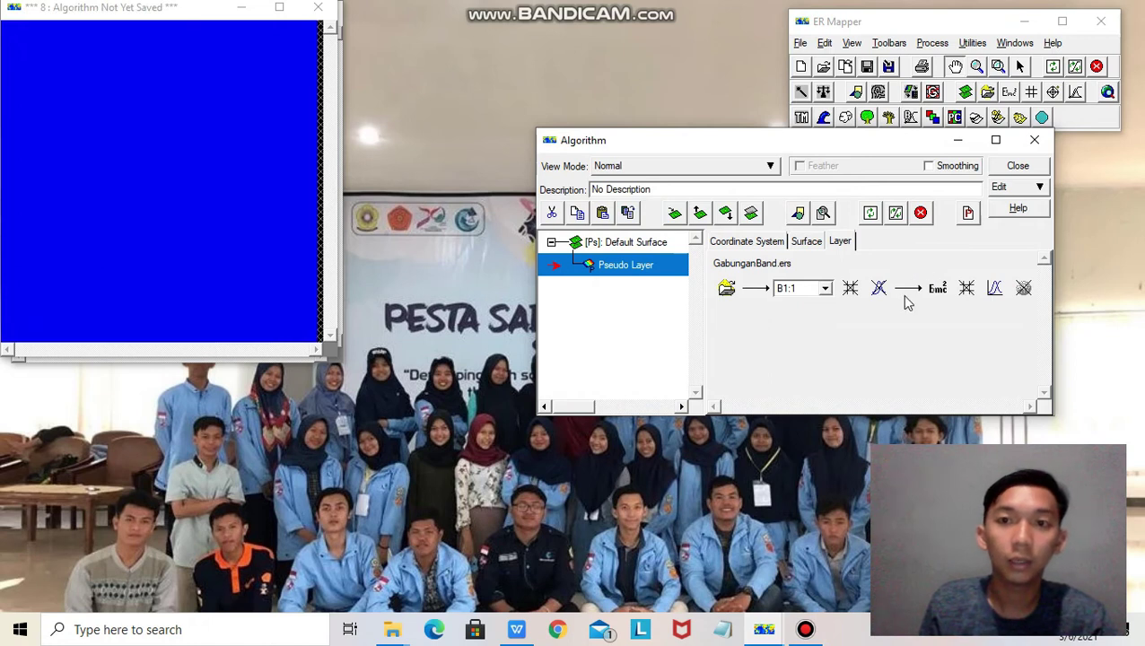
Replace the pseudo layer's default formula with "if(i1+i2) < 0 then i3 else null", apply it and close the formula editor
click(939, 288)
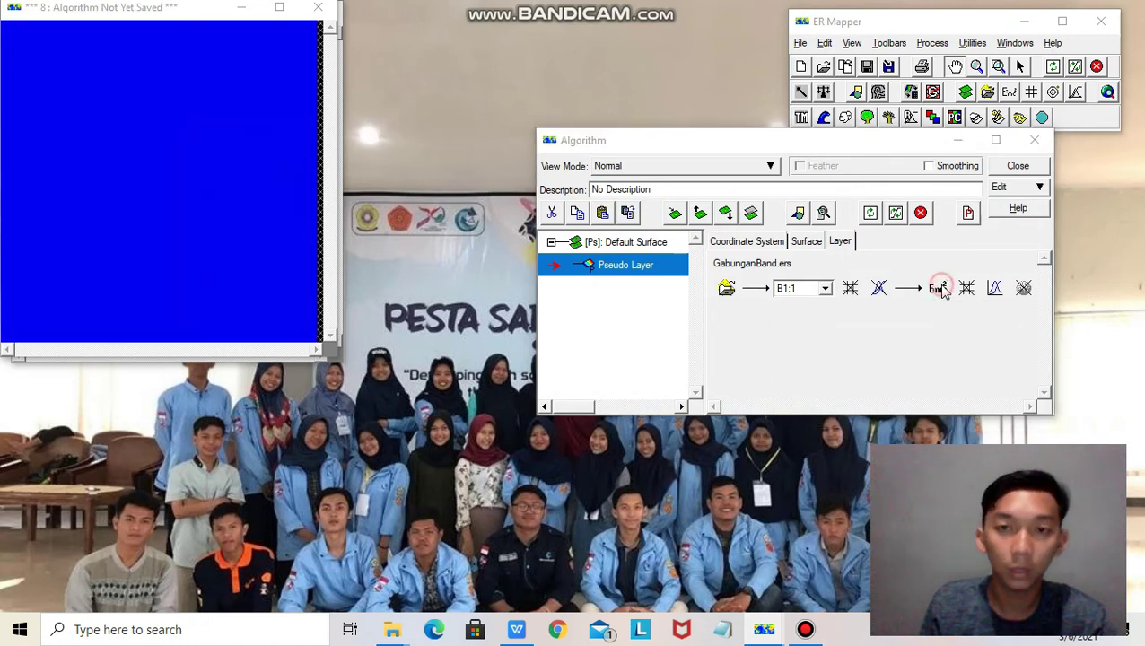
click(223, 207)
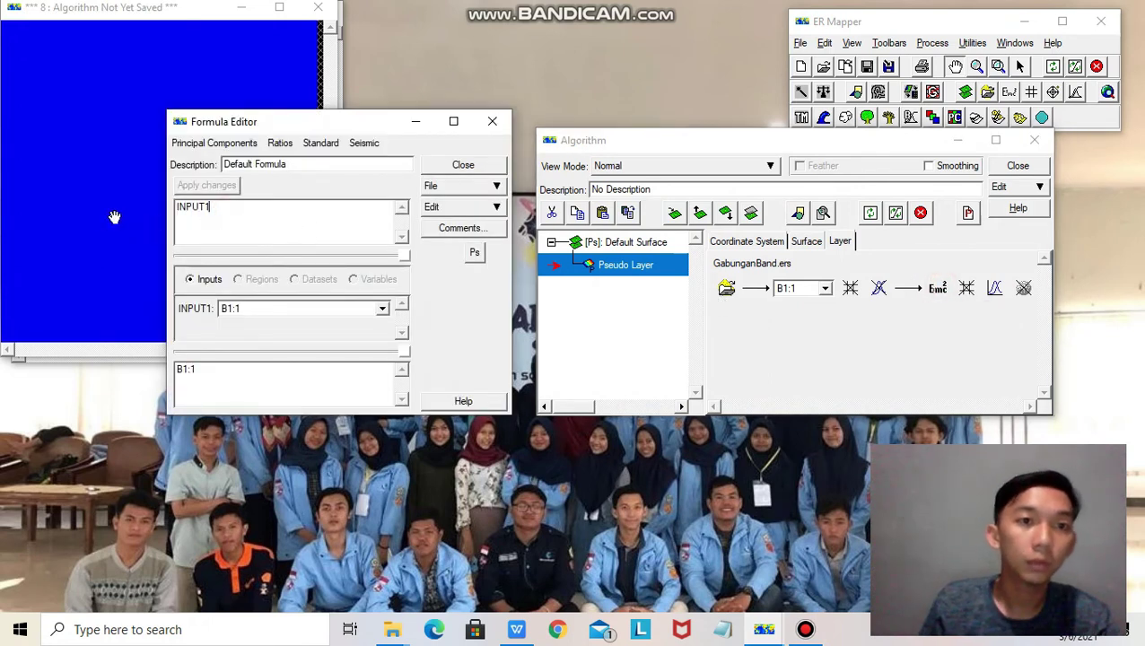
key(BackSpace)
key(BackSpace)
key(BackSpace)
key(BackSpace)
key(BackSpace)
key(BackSpace)
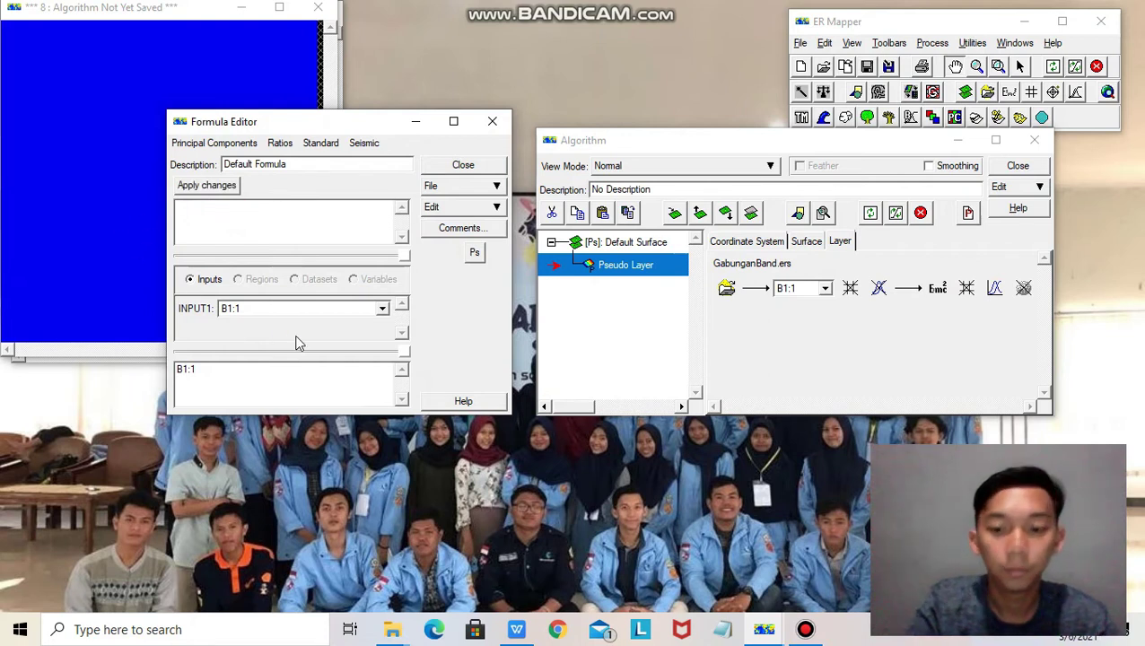
text(if)
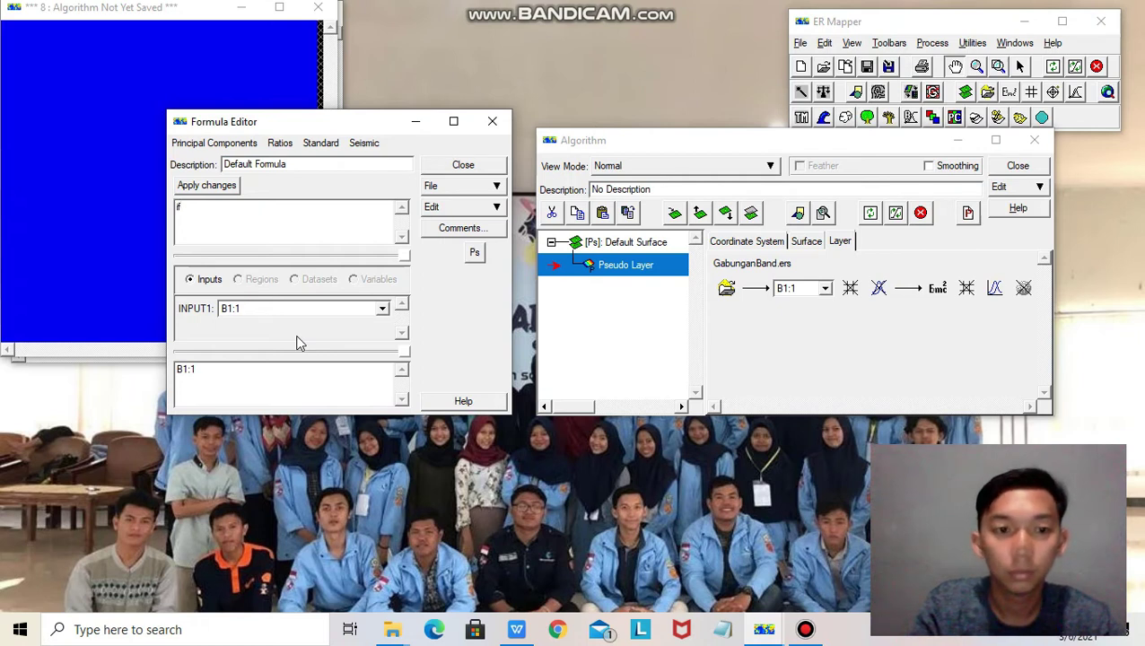
text((i1+)
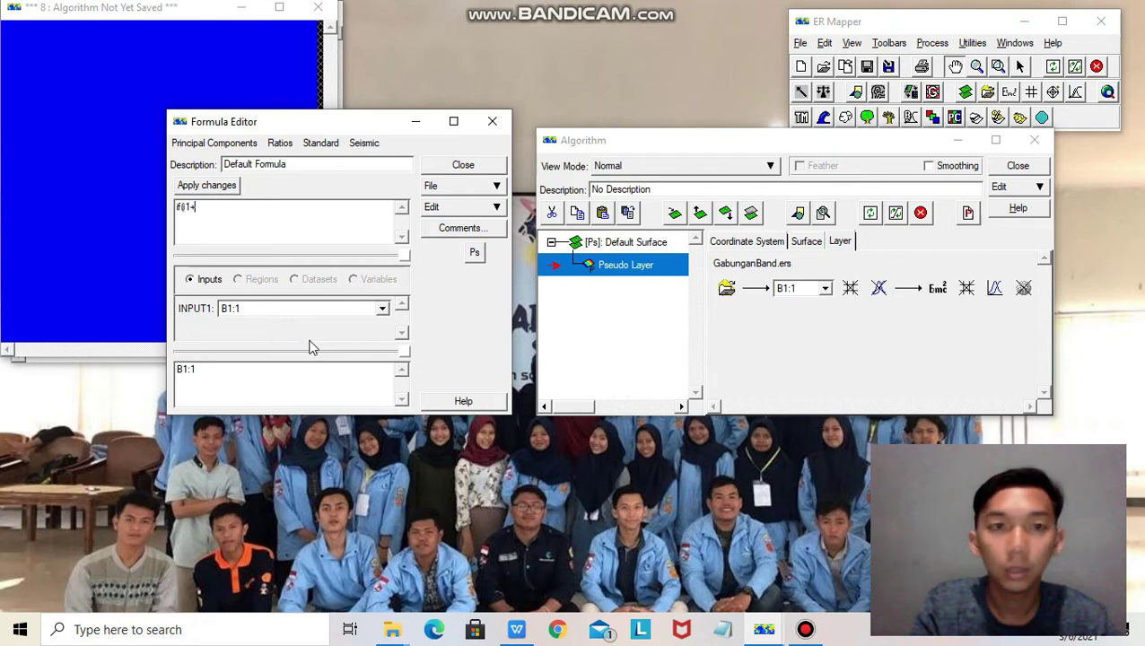
text(i2) <)
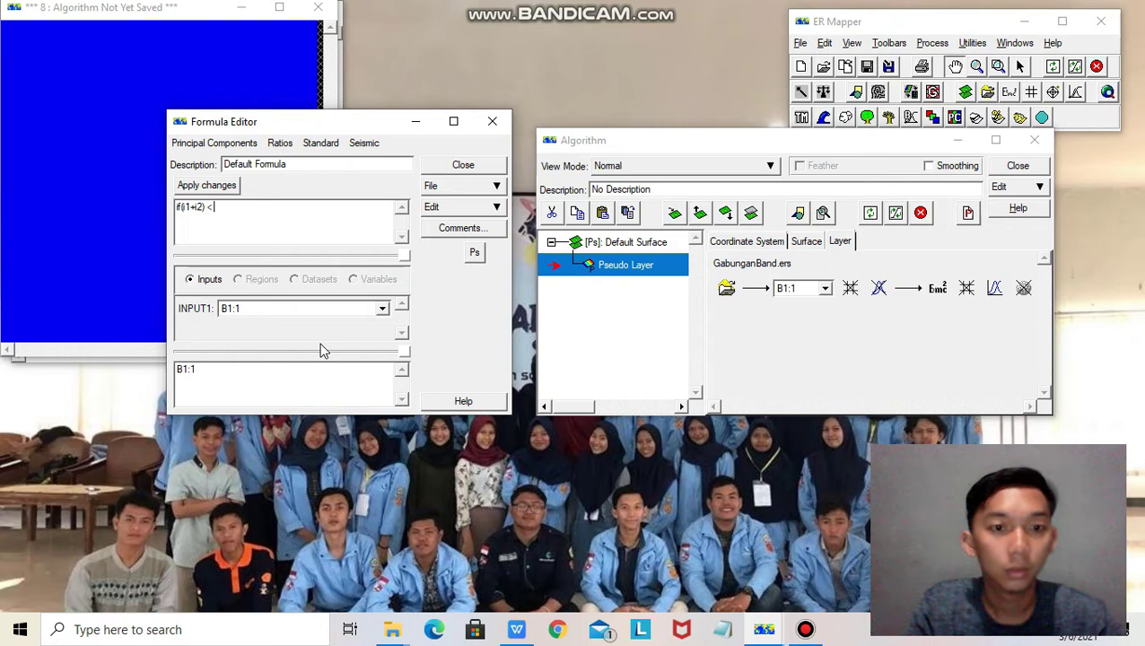
text(hen i3 else null)
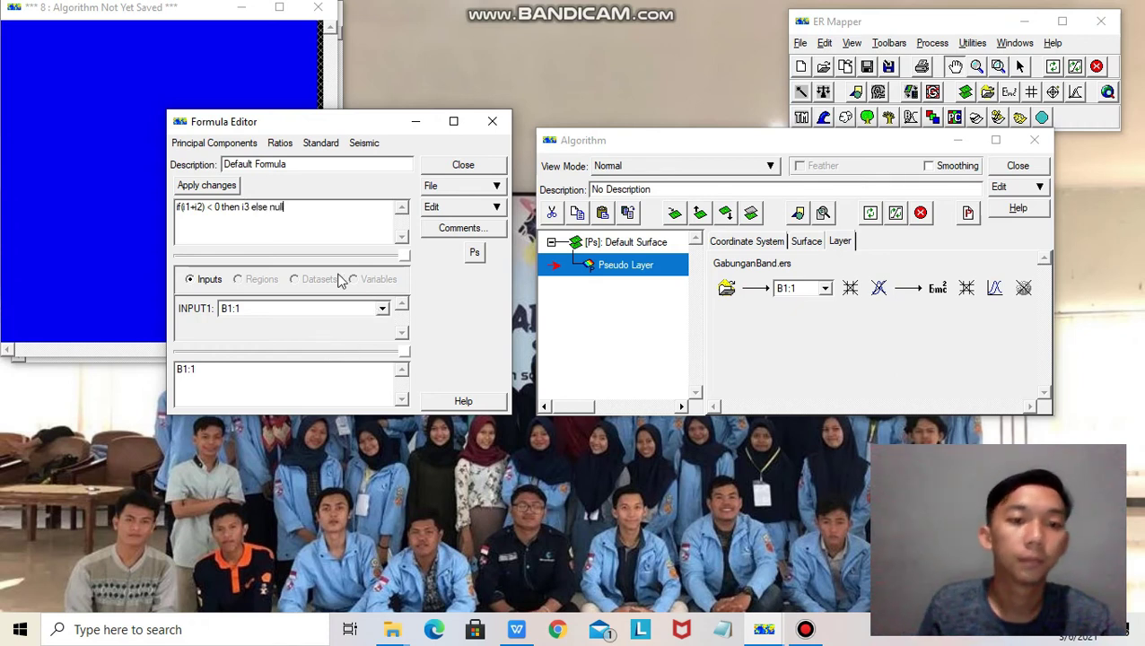
click(218, 184)
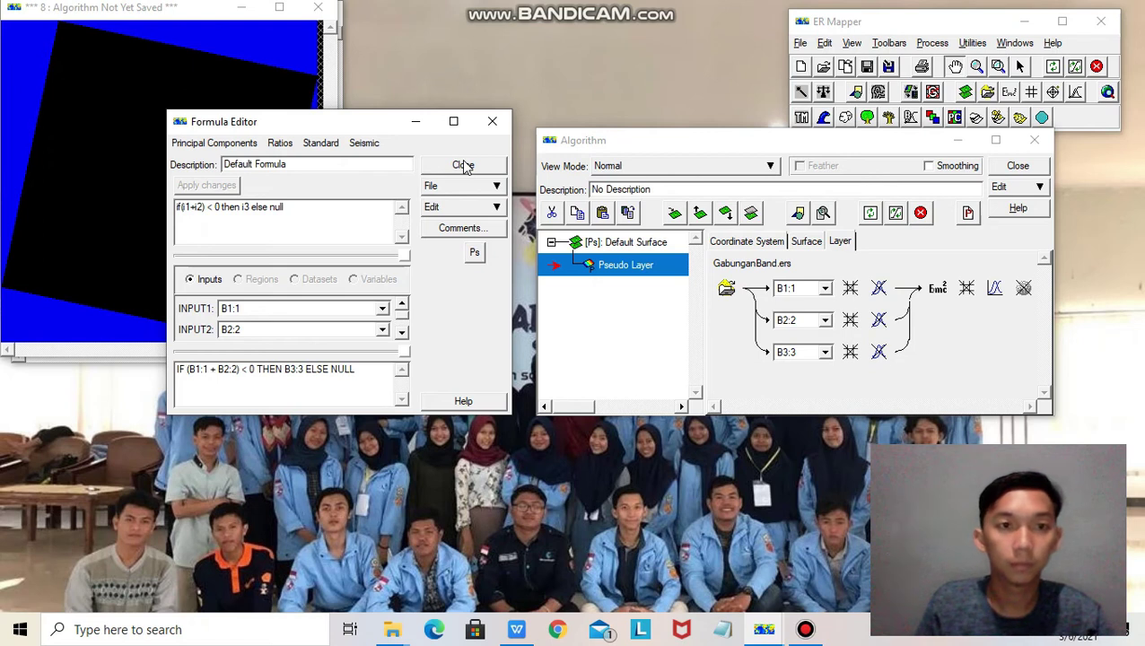
click(462, 166)
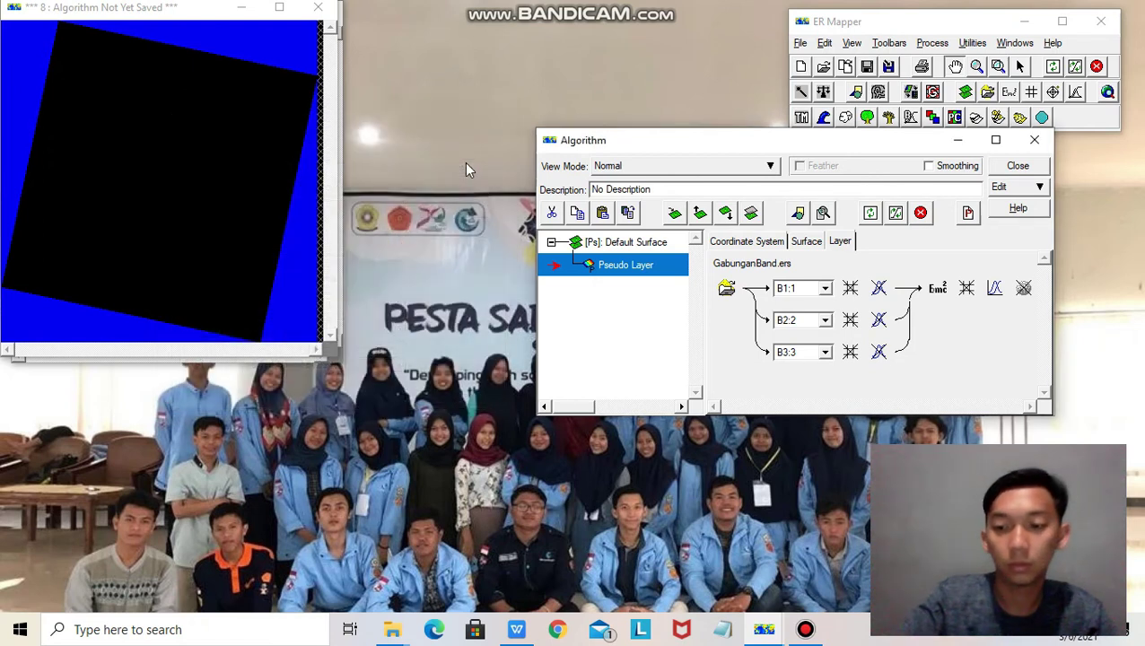
Assign band B5:5 to the formula's first input, B4:4 to the second and B2:2 to the third
click(823, 288)
click(798, 362)
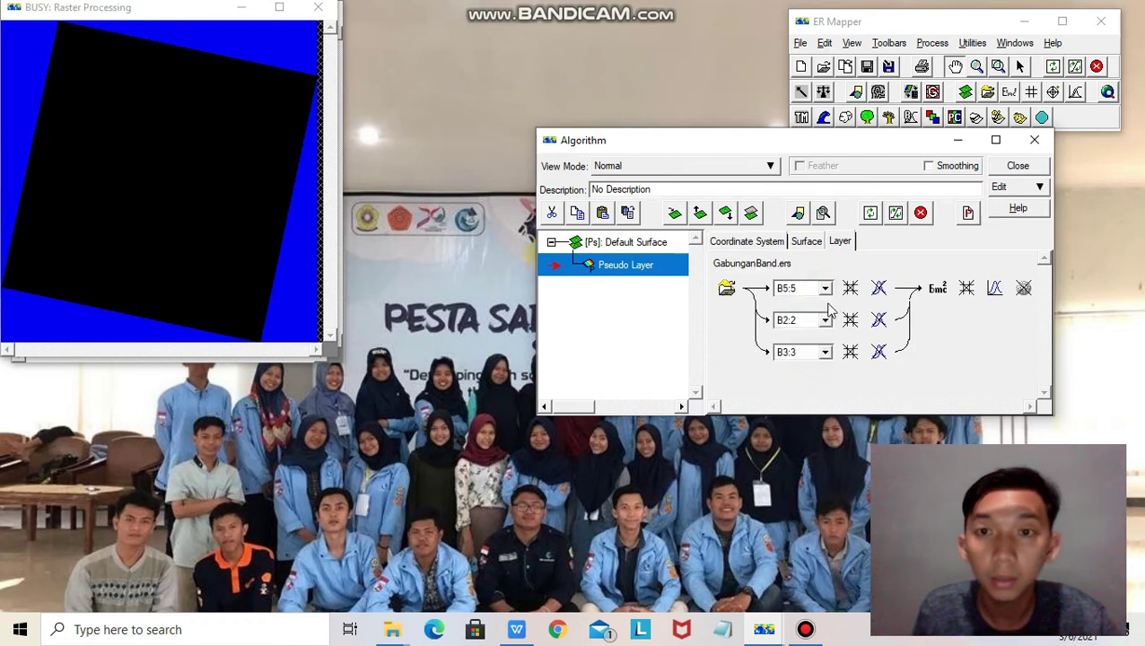
click(825, 321)
click(807, 377)
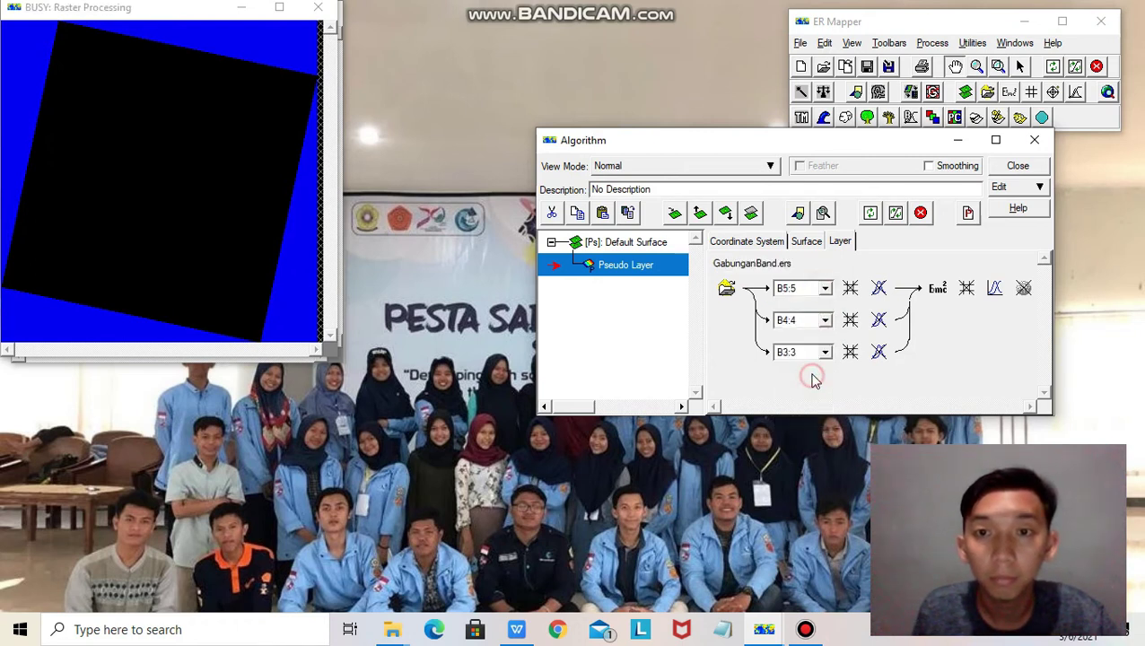
click(812, 353)
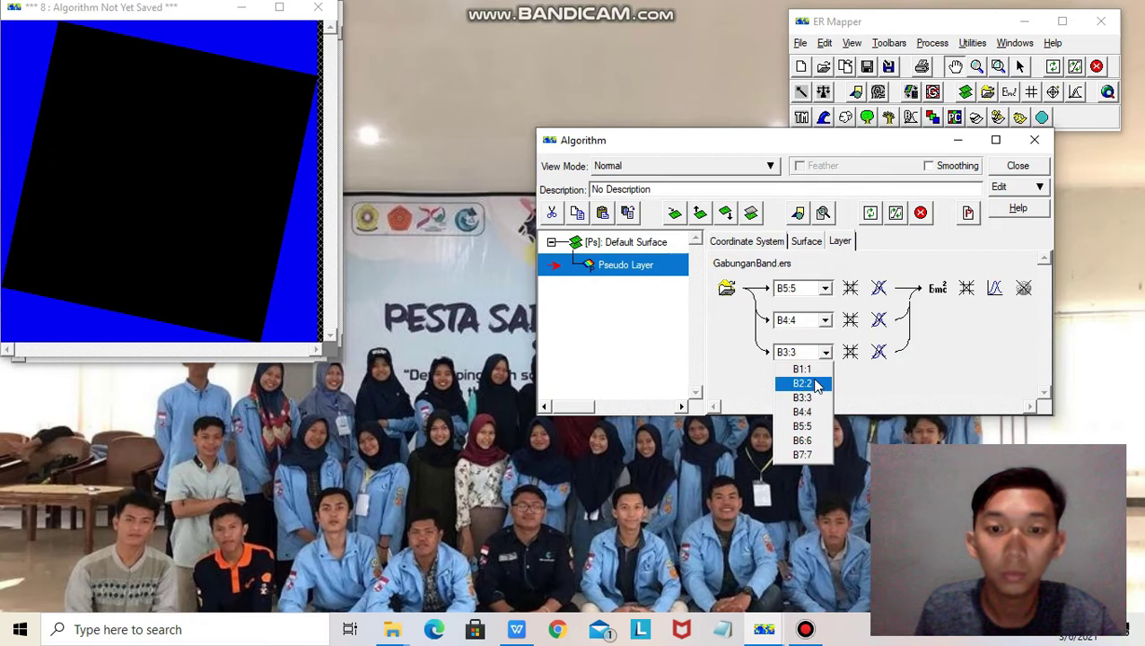
click(816, 384)
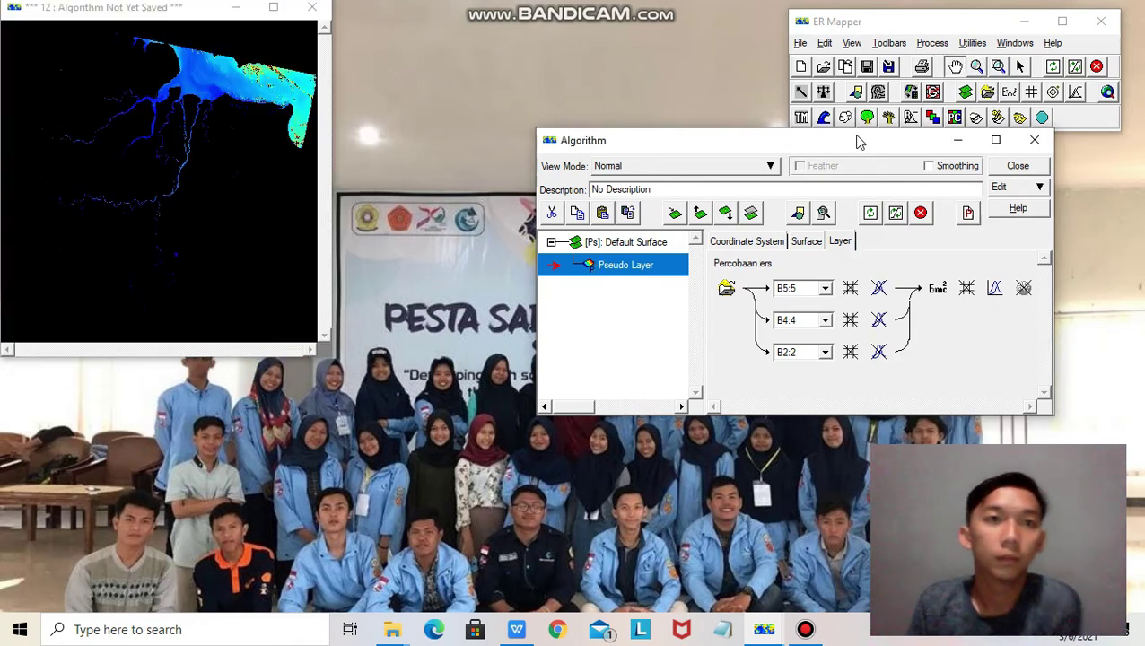
Frame the masked image on the river mouth where the channels branch off below the coast
click(998, 68)
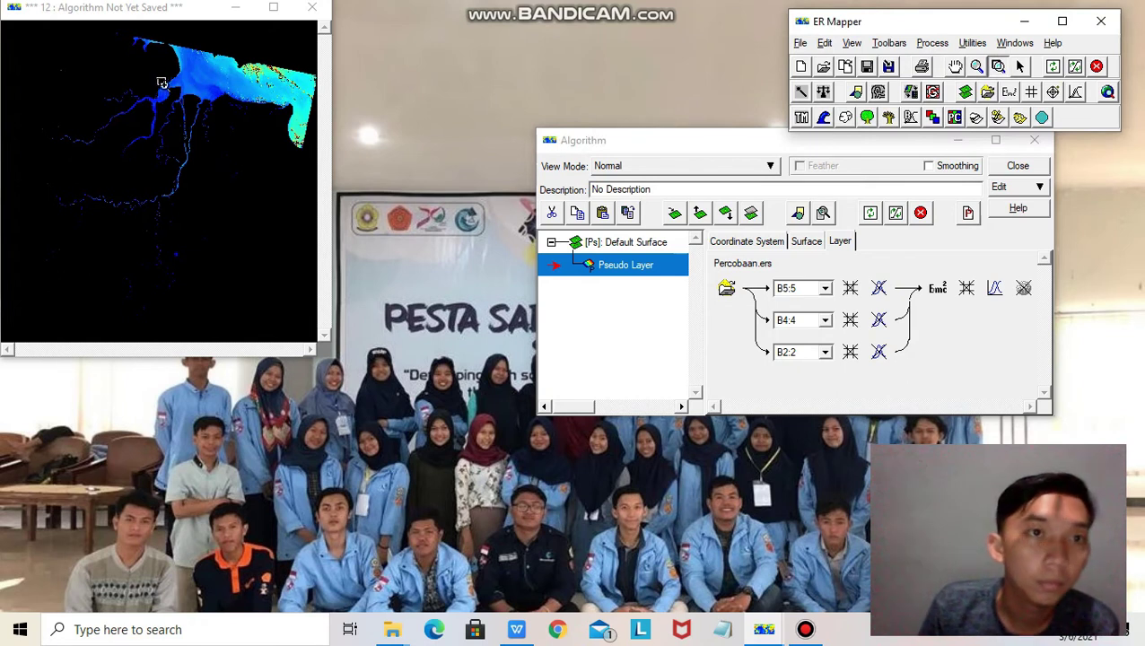
drag(169, 90, 195, 115)
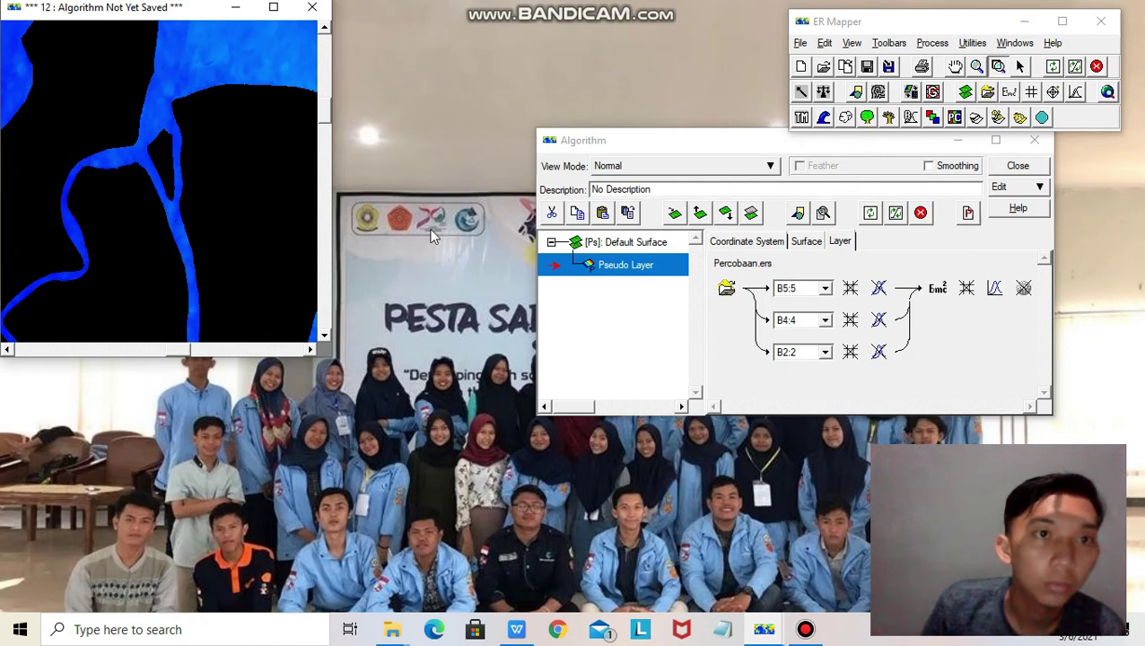
click(955, 67)
drag(143, 169, 150, 219)
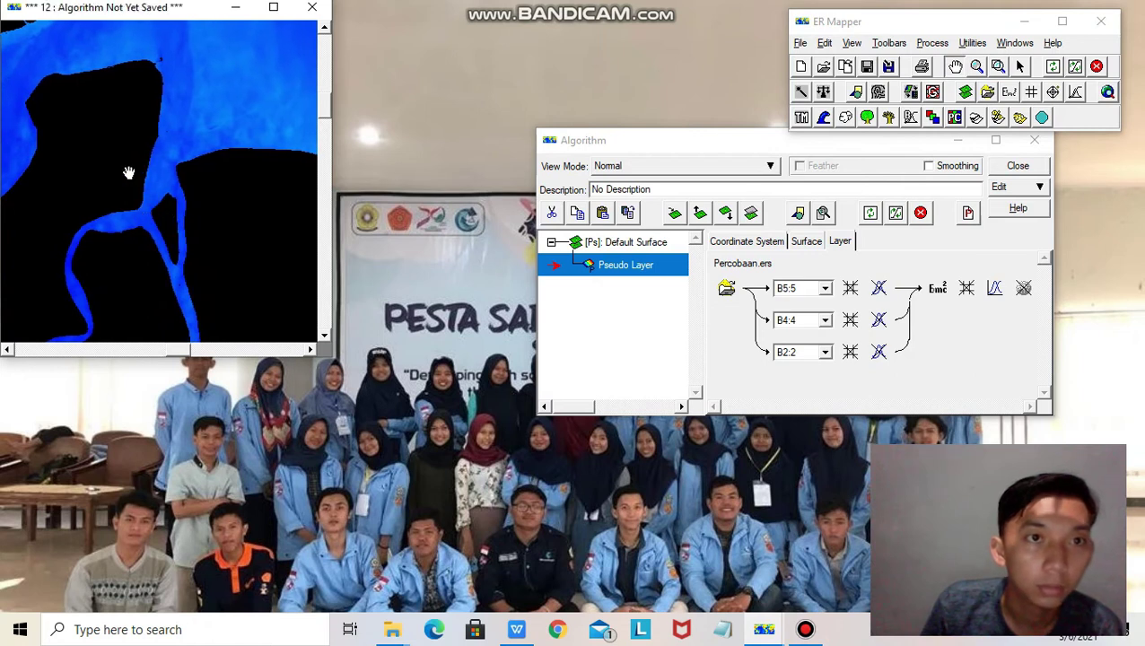
click(998, 66)
drag(10, 65, 319, 327)
click(976, 66)
click(236, 161)
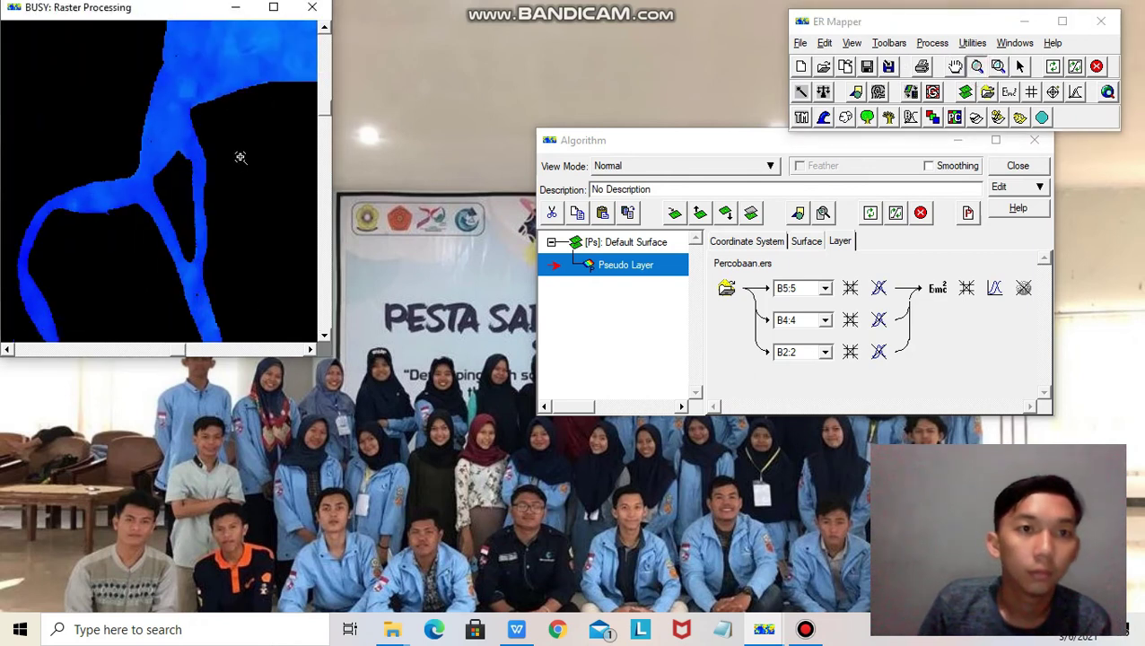
click(955, 66)
drag(313, 135, 193, 200)
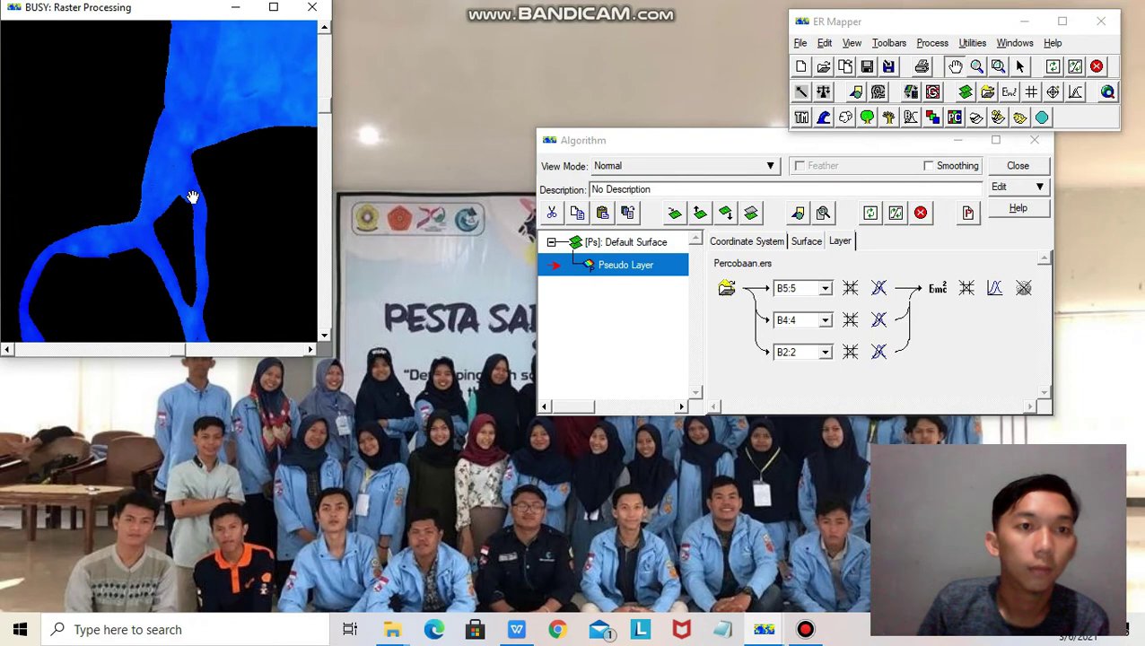
drag(260, 221, 253, 214)
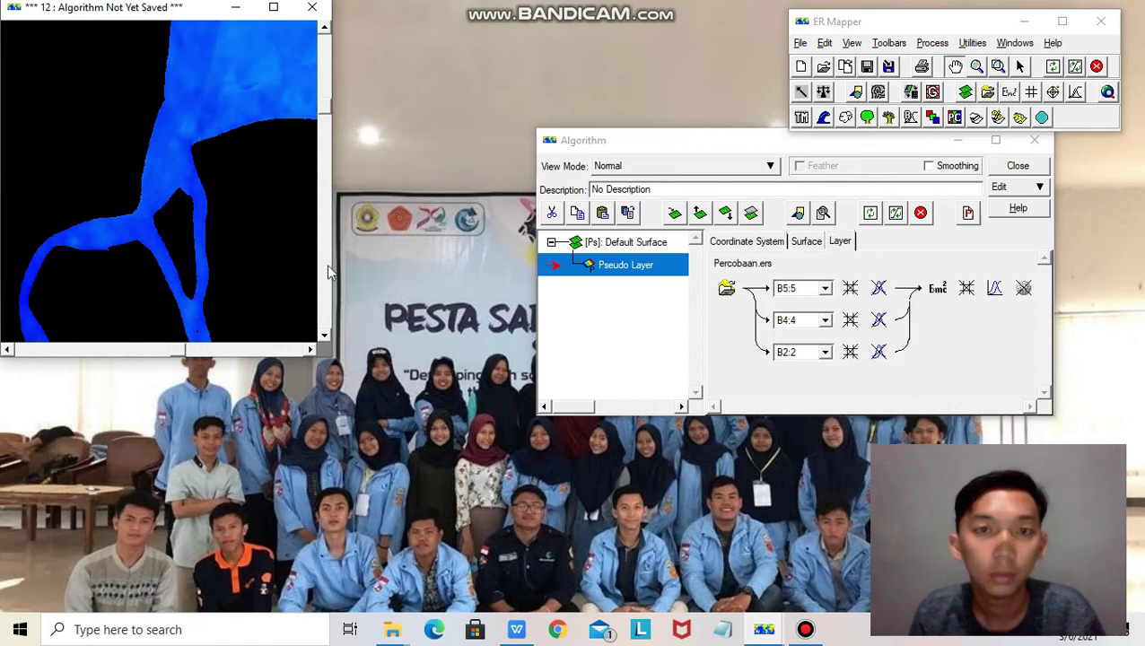
Start saving the masked image under a new name with ER Mapper Raster Dataset (.ers) as the file type
right_click(190, 186)
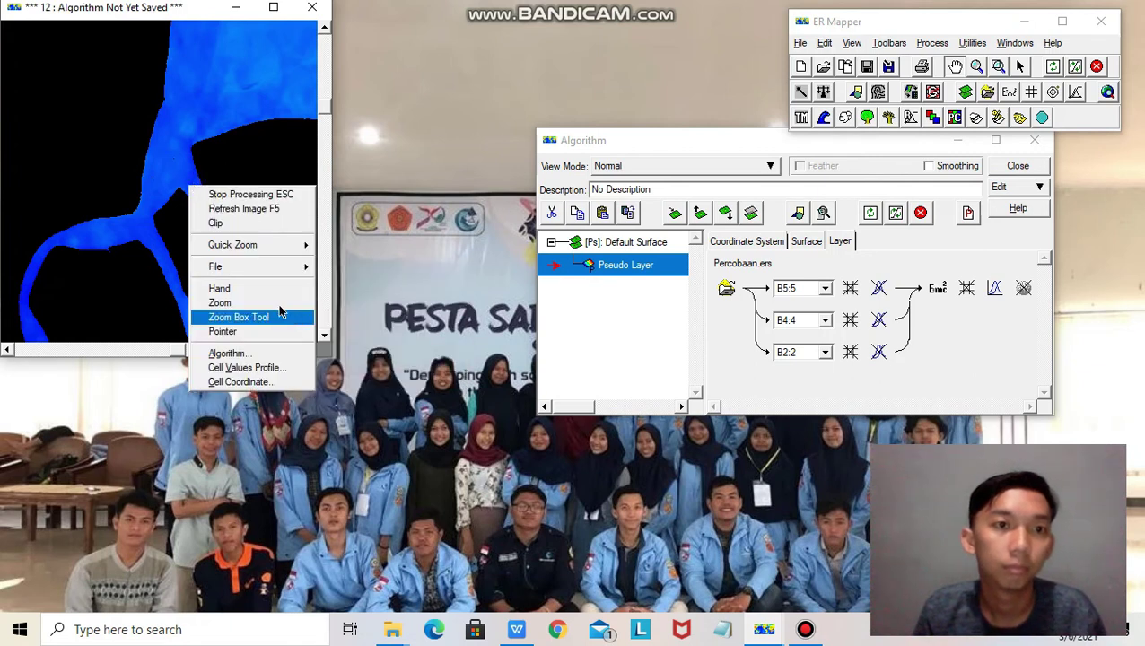
mouse_move(229, 267)
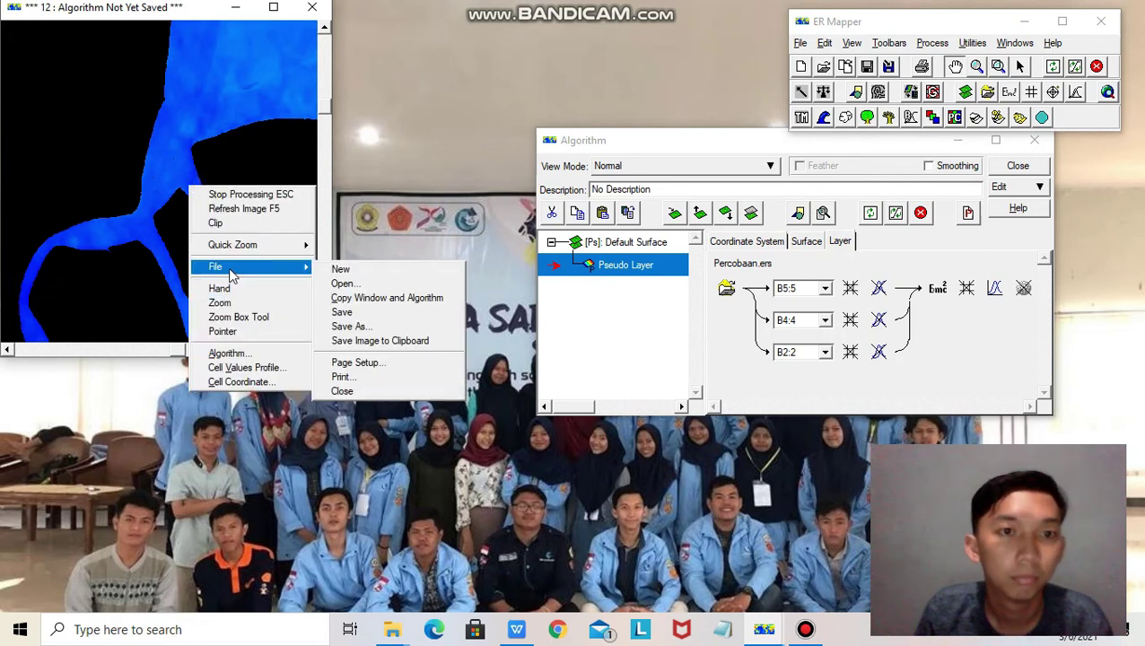
click(377, 312)
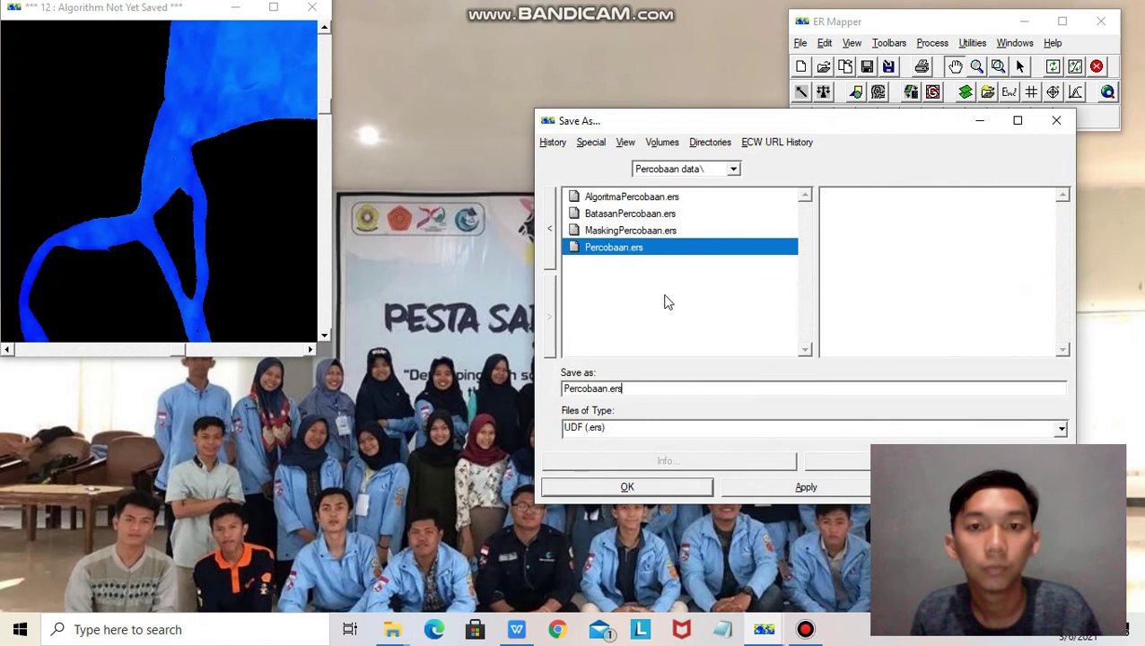
click(677, 429)
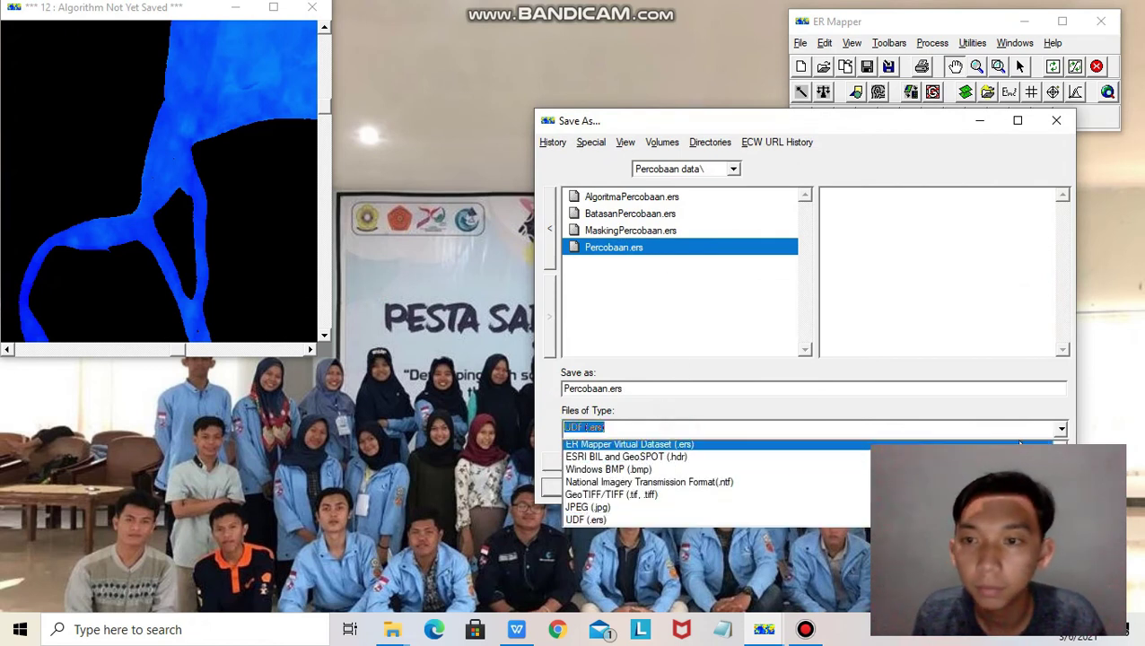
scroll(682, 475, up, 1)
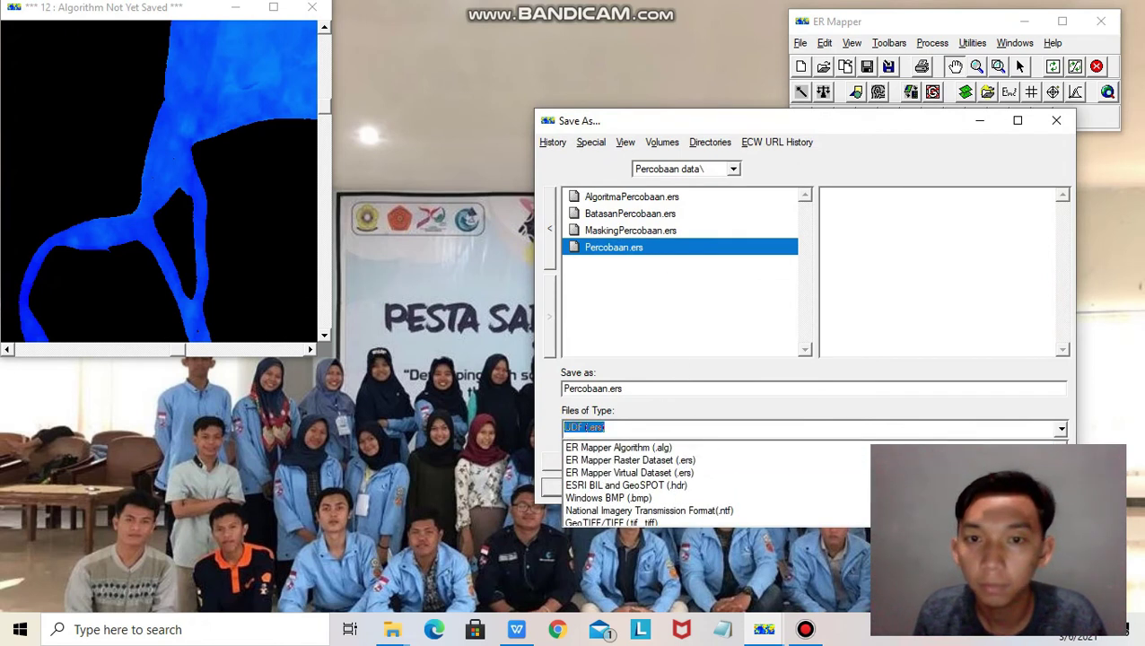
click(682, 457)
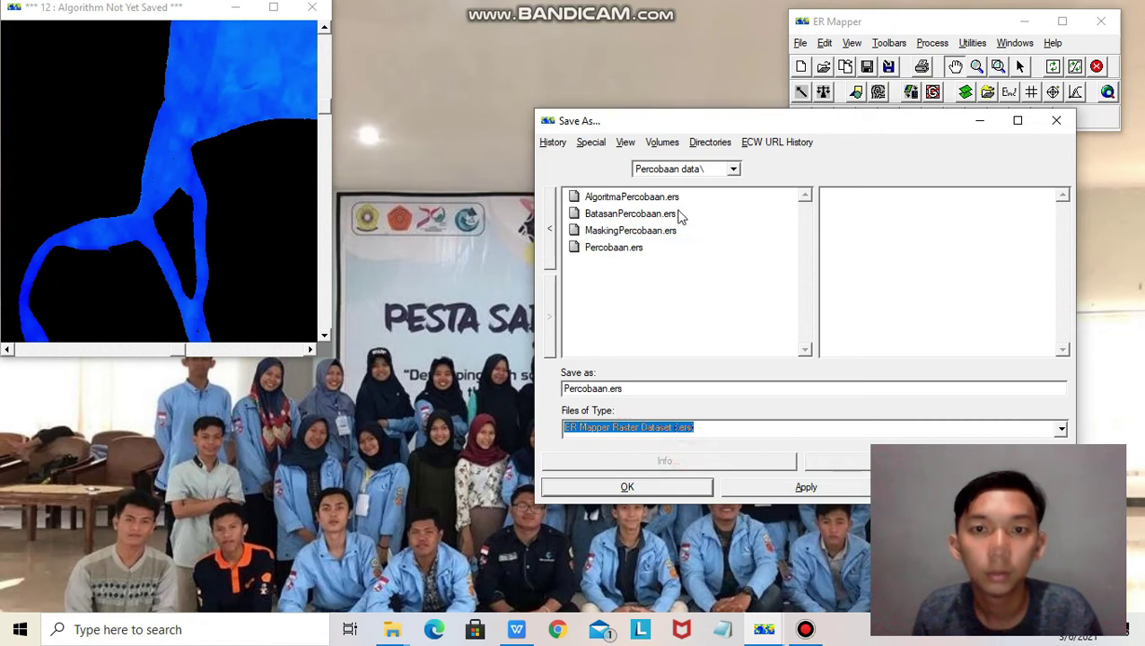
Name the masked output file MaskingData in the P1 TSS folder and confirm the file choice
click(707, 171)
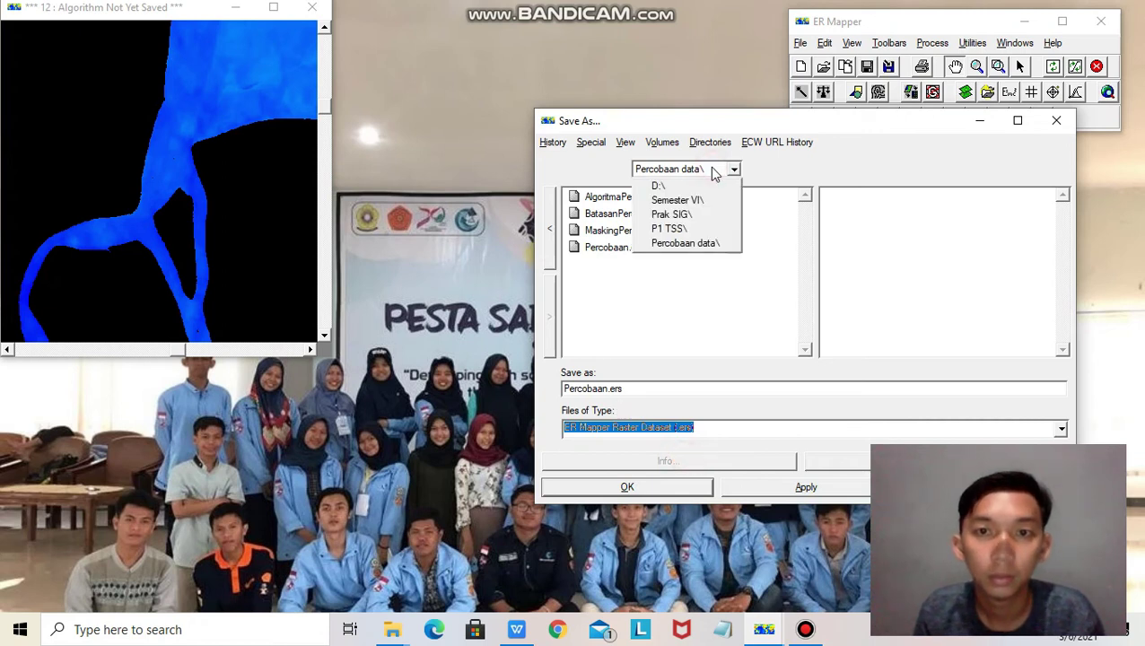
click(682, 228)
click(633, 253)
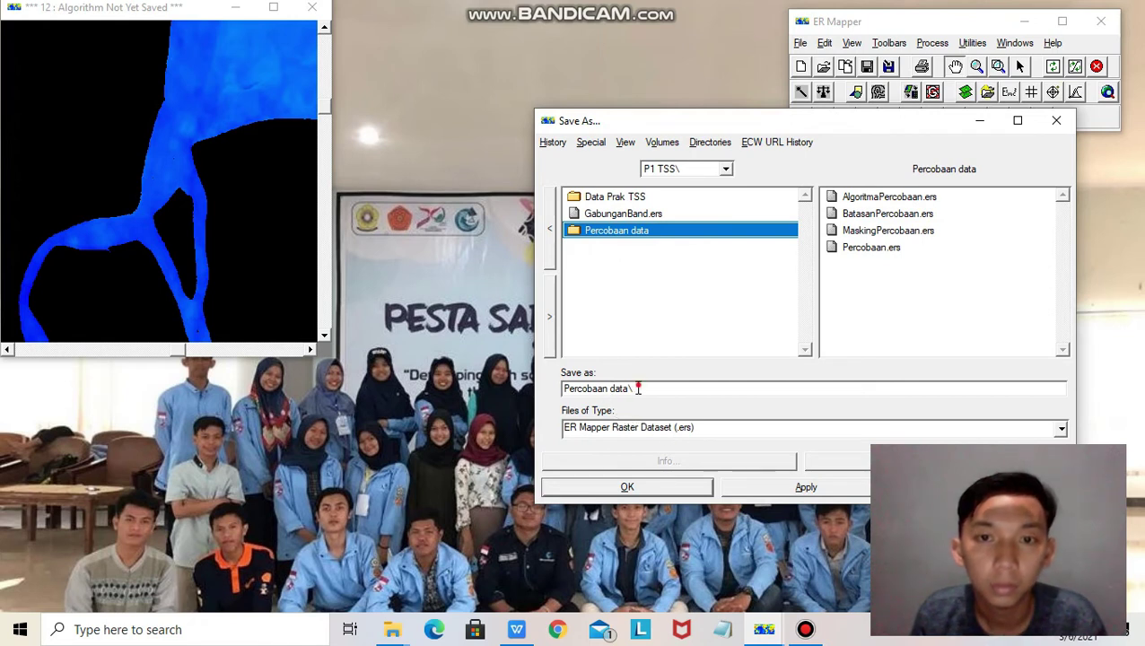
drag(635, 389, 491, 398)
text(Mas)
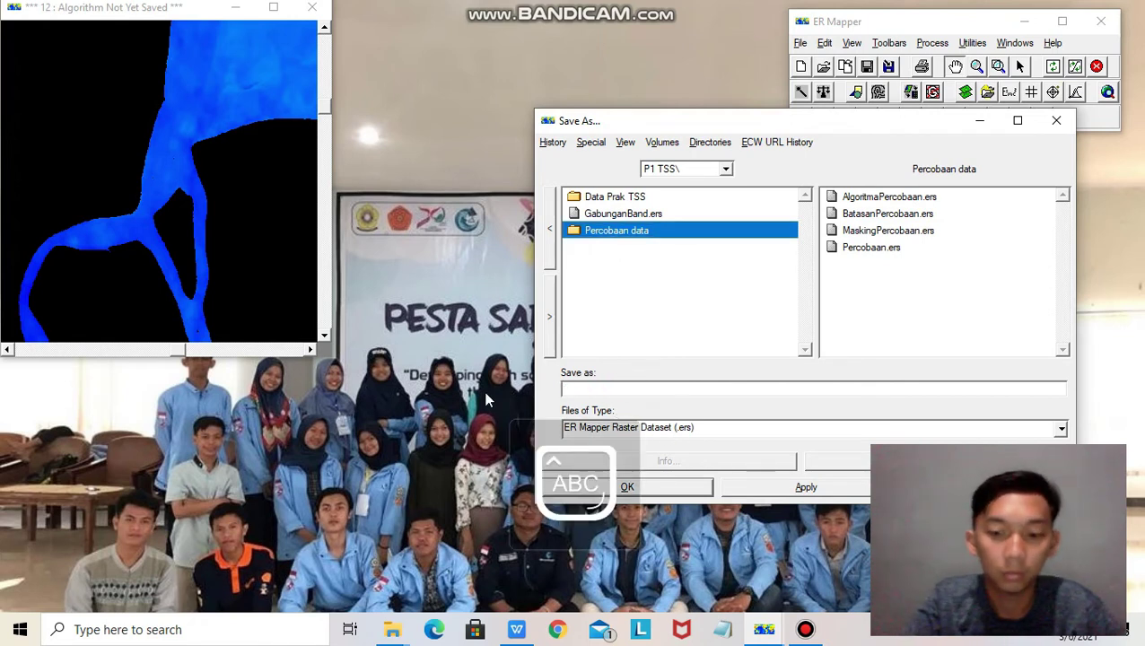
text(king)
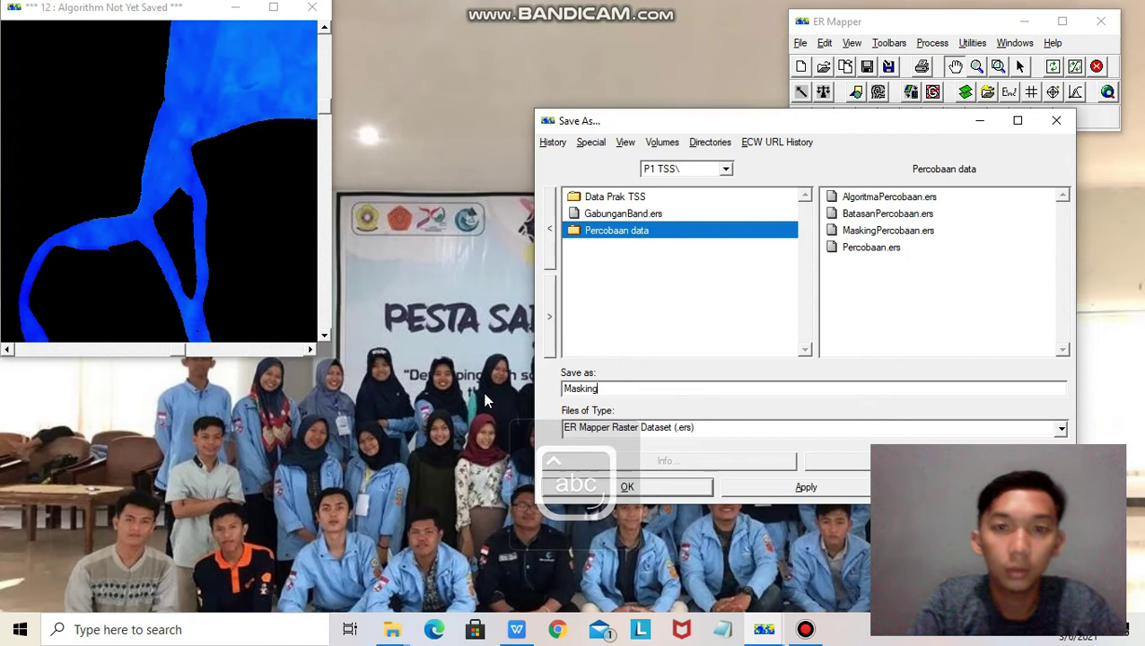
text(DA)
key(BackSpace)
key(Caps_Lock)
text(d)
key(BackSpace)
text(ata)
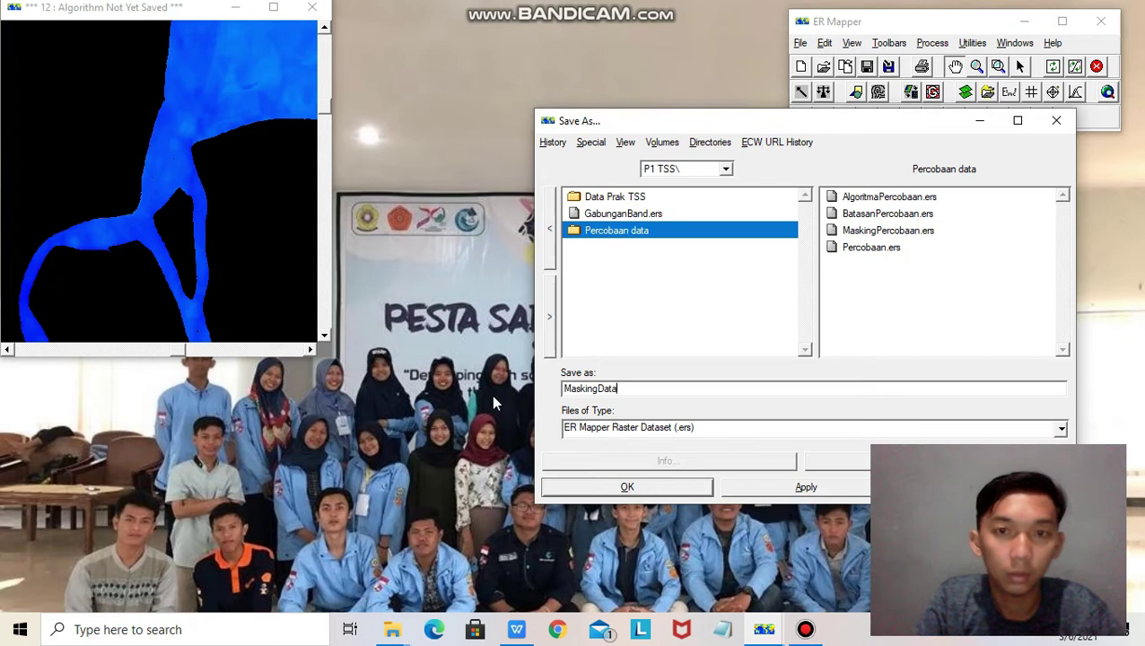
click(649, 489)
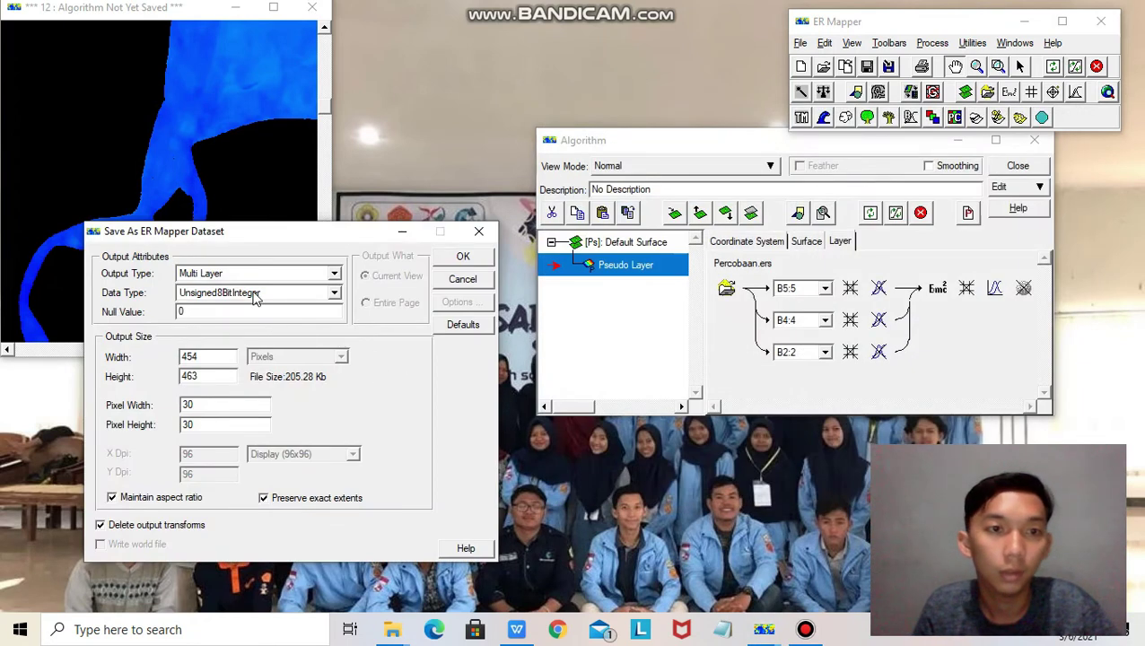
Set the masked dataset's data type to IEEE4ByteReal, save it and dismiss the completion notice
click(255, 295)
click(231, 395)
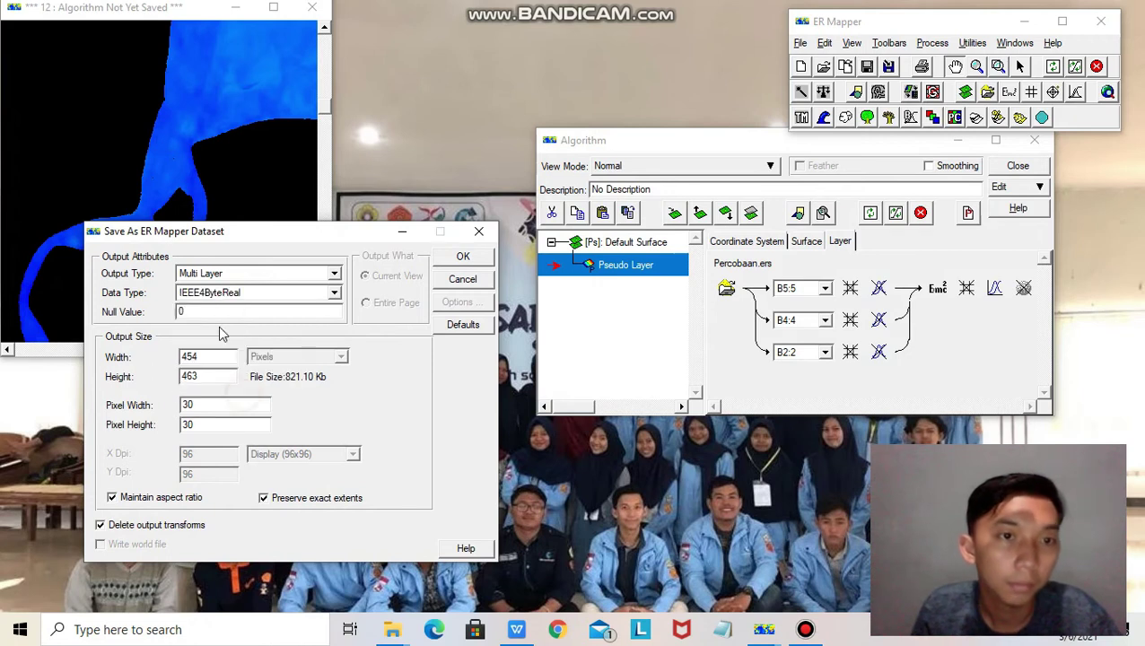
click(459, 259)
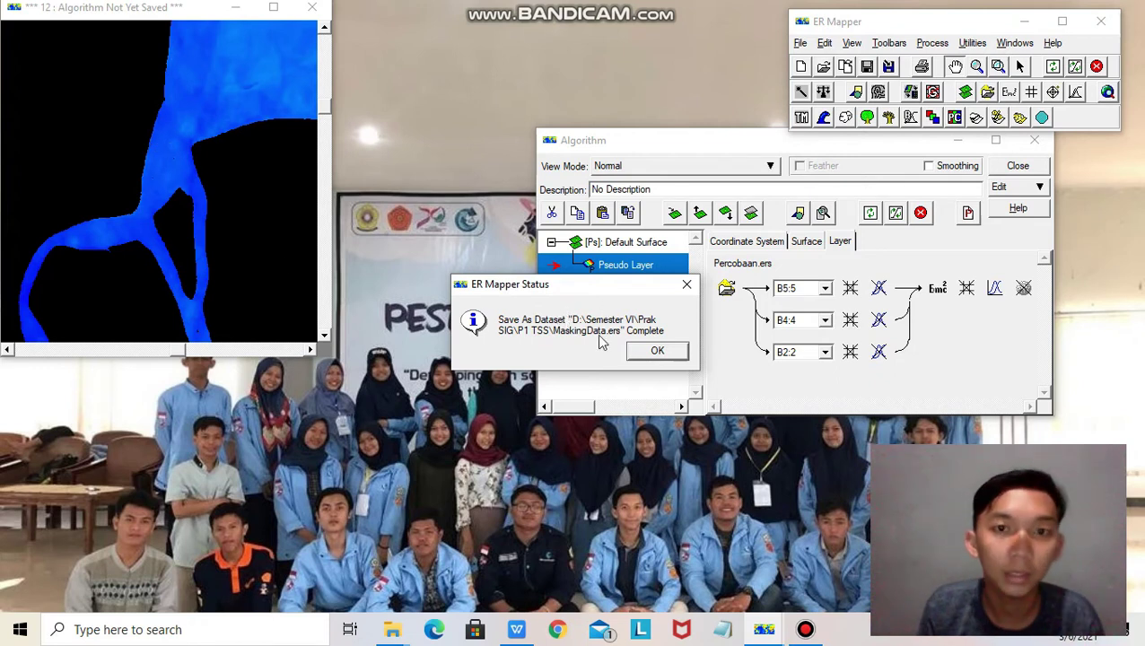
click(657, 350)
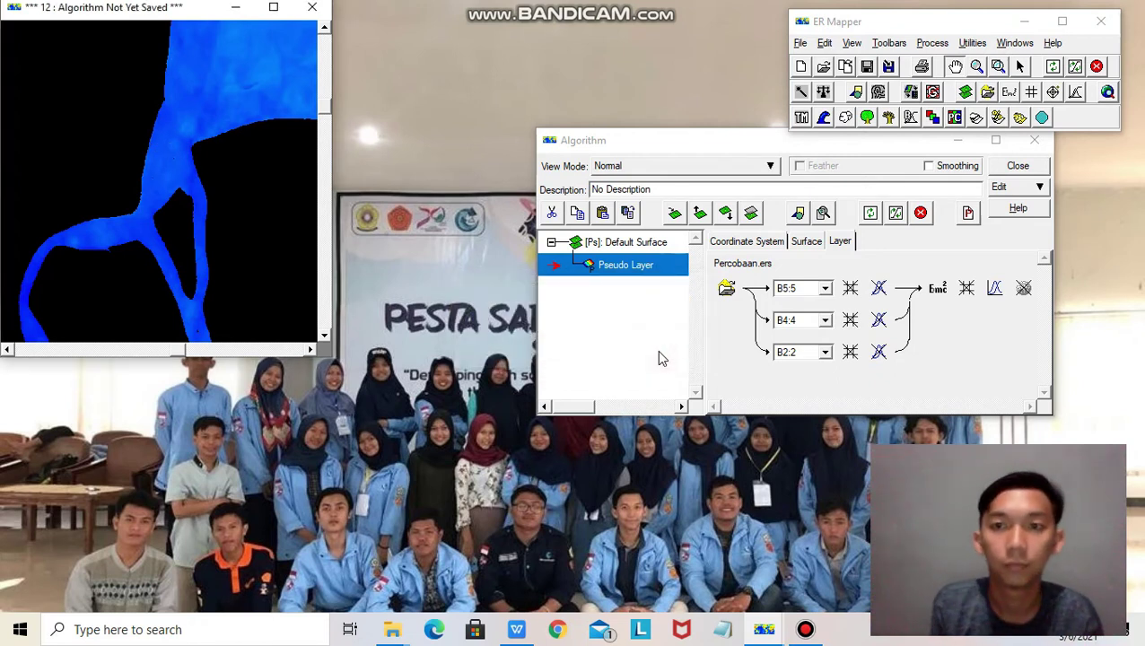
Open a new image window and load MaskingData.ers from the P1 TSS folder into its pseudo layer only
click(801, 68)
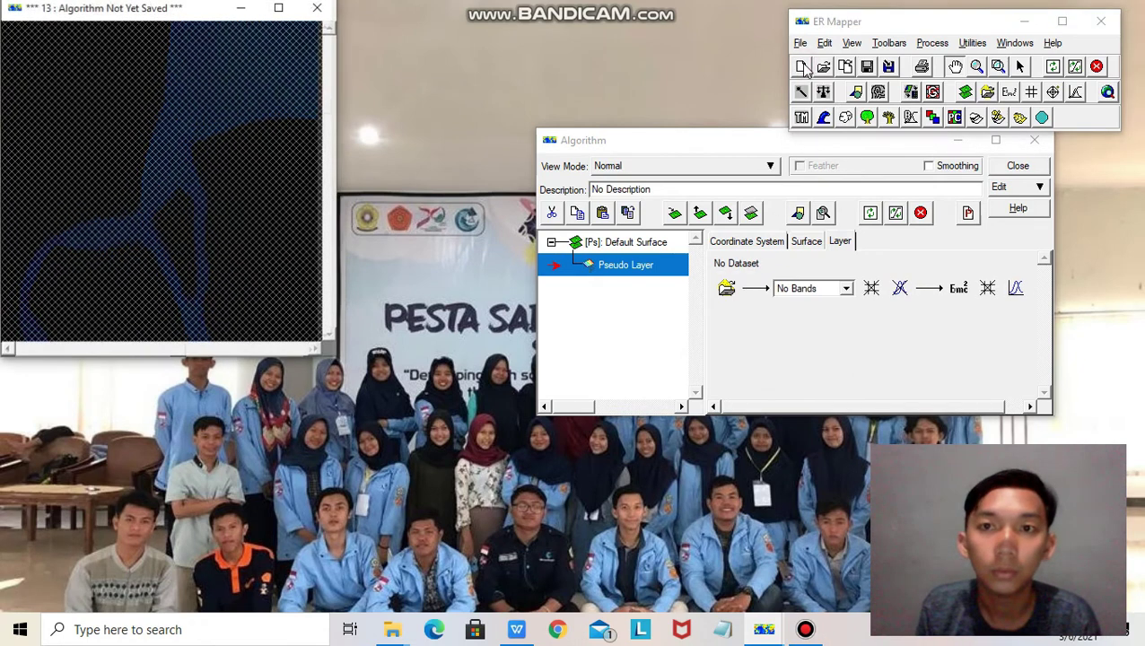
click(725, 287)
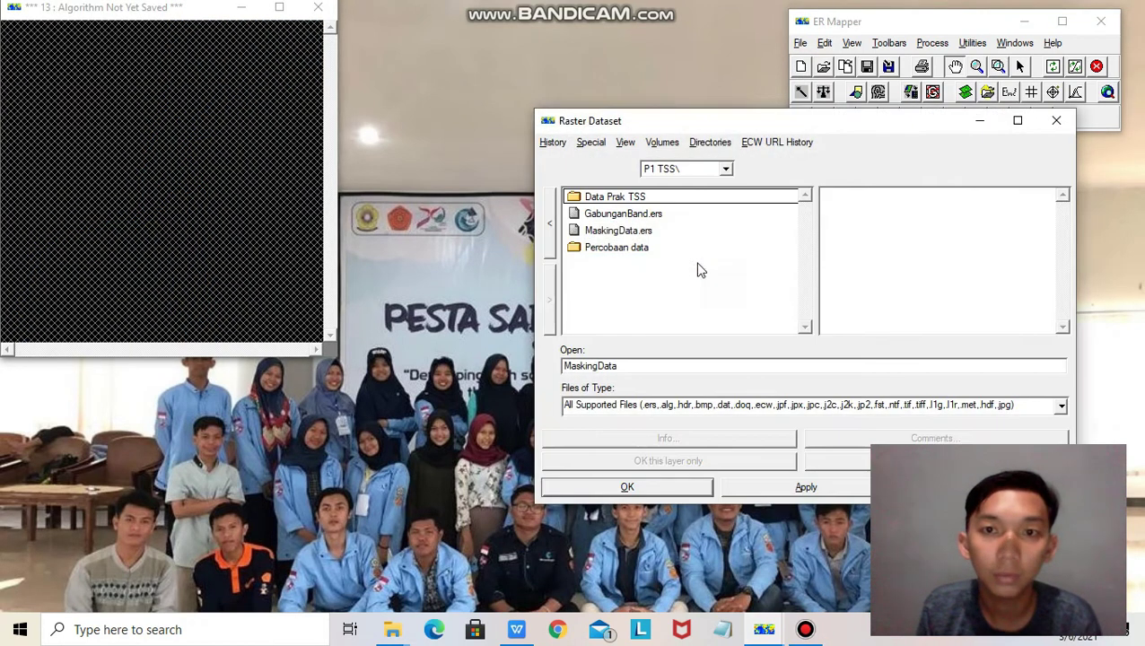
click(617, 231)
click(692, 460)
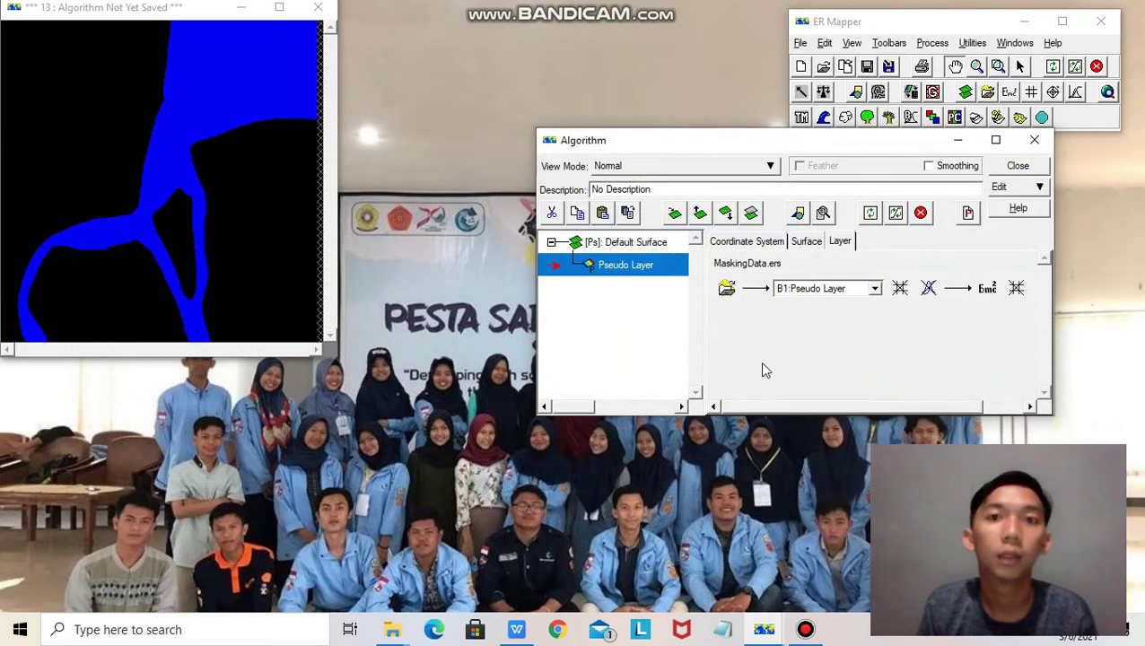
Replace the MaskingData layer's formula with 8.1429*exp(23.704*i1), apply it, and refresh the image with its contrast restretched
click(990, 295)
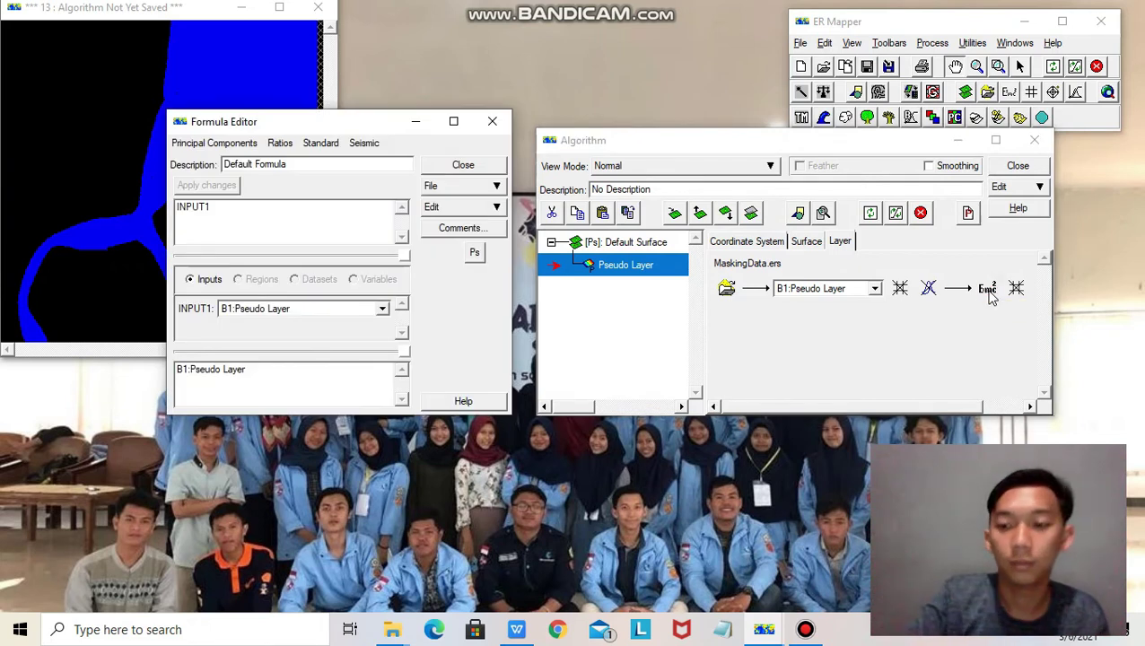
key(ctrl+a)
key(BackSpace)
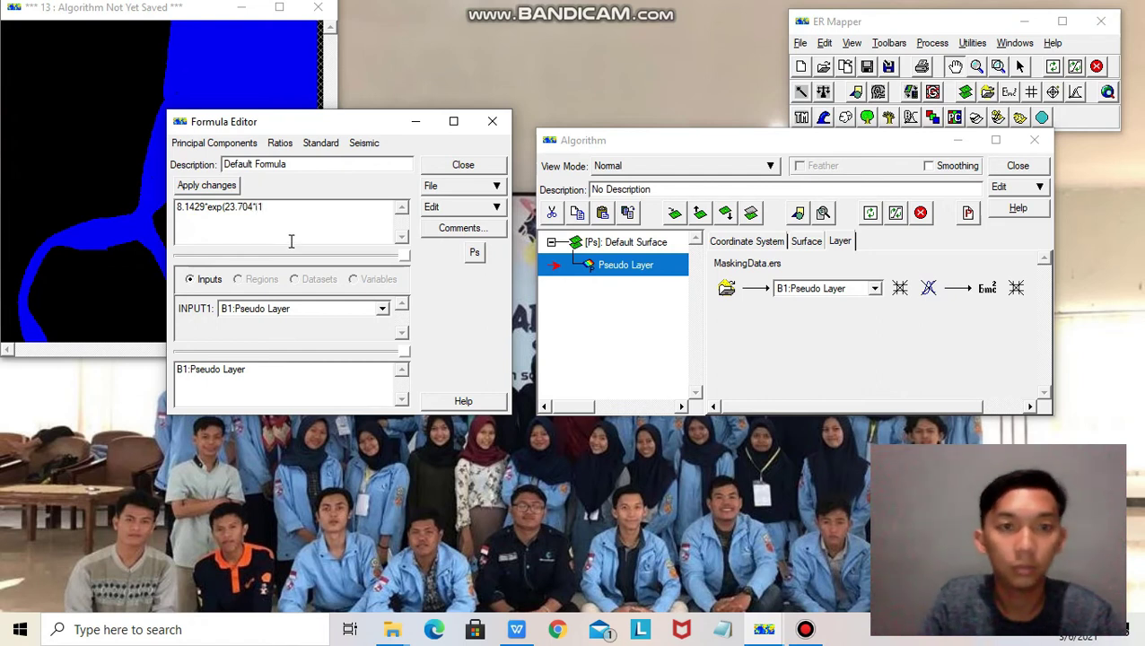
click(219, 186)
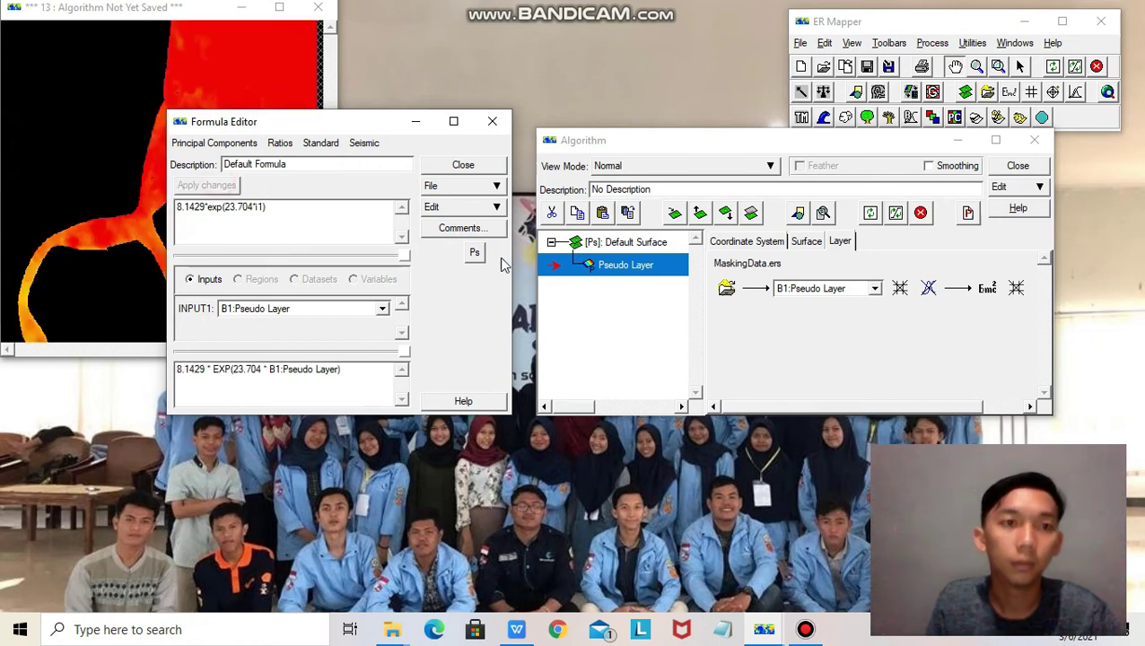
click(492, 121)
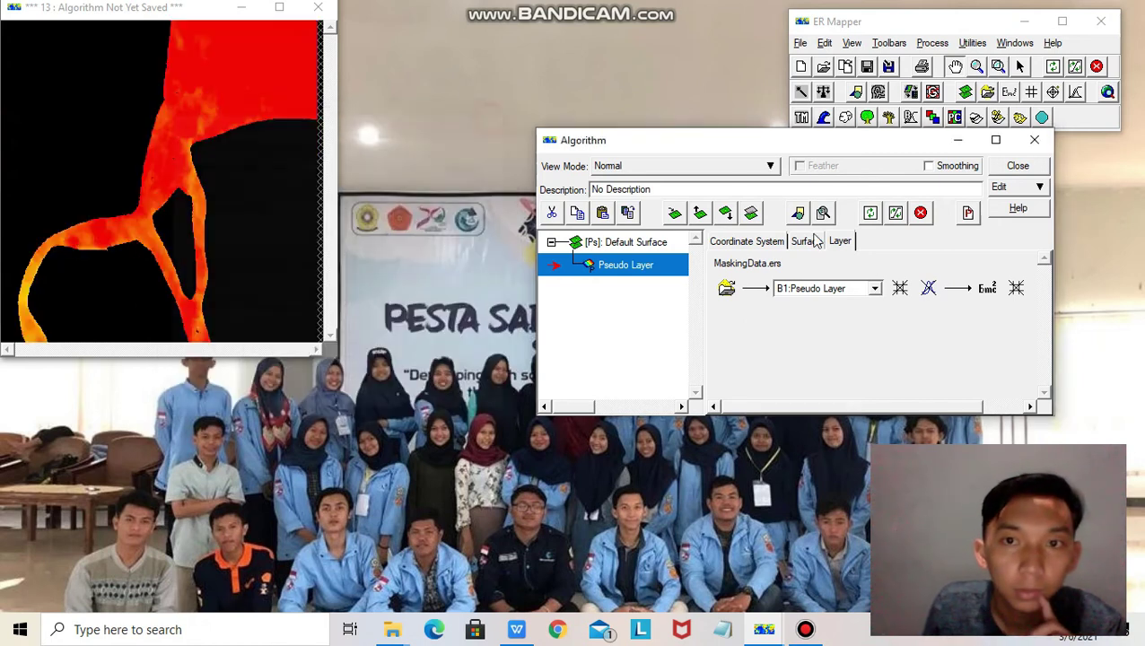
click(896, 212)
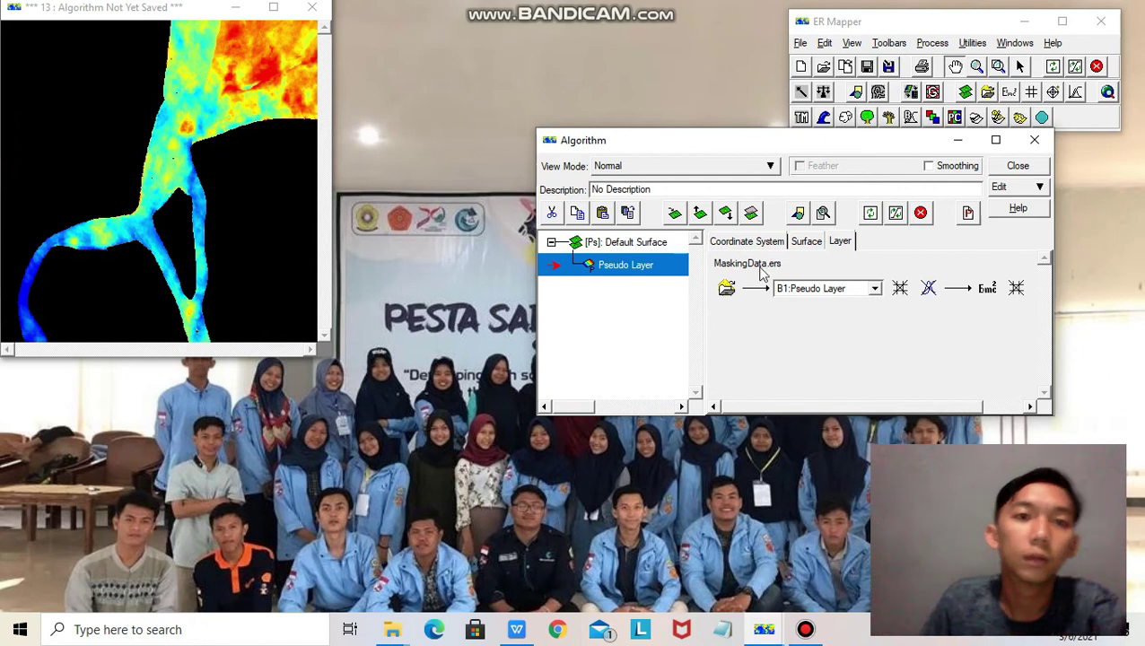
Start saving the computed image as Algoritma.ers in the P1 TSS folder with ER Mapper Raster Dataset (.ers) as the file type
right_click(214, 177)
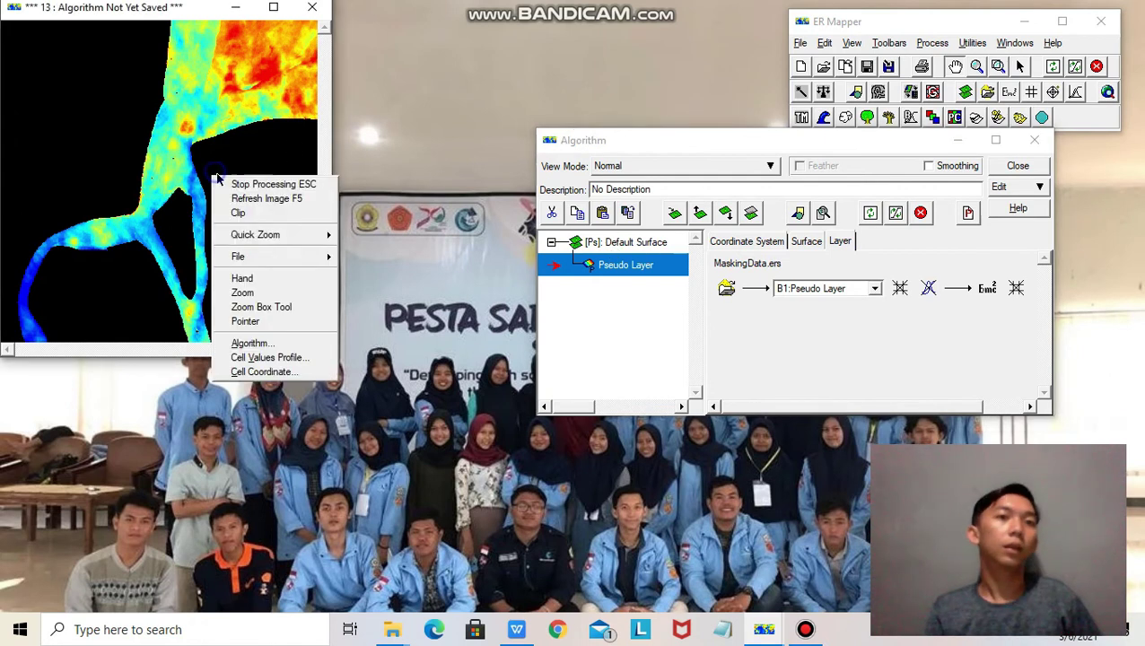
mouse_move(259, 259)
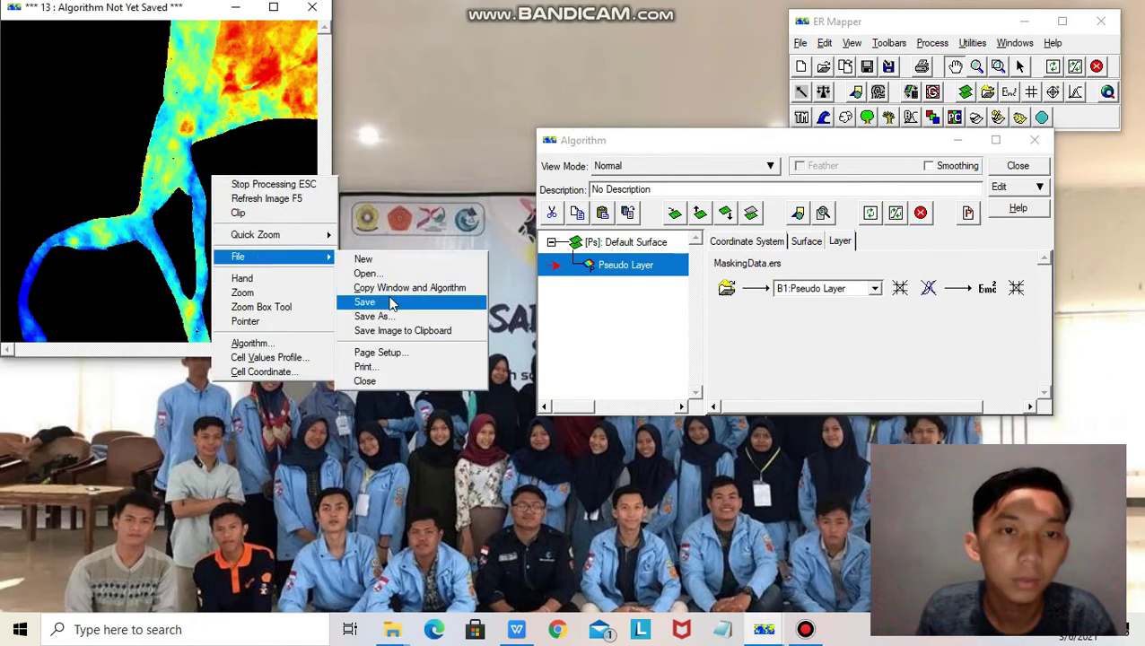
click(372, 316)
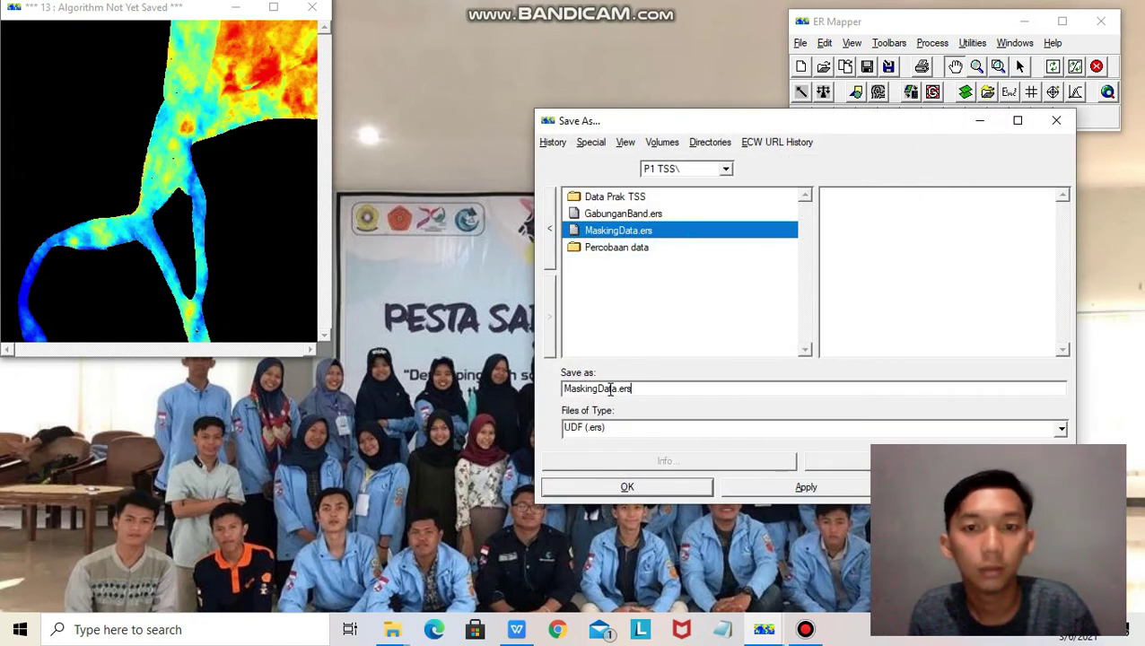
drag(615, 388, 552, 396)
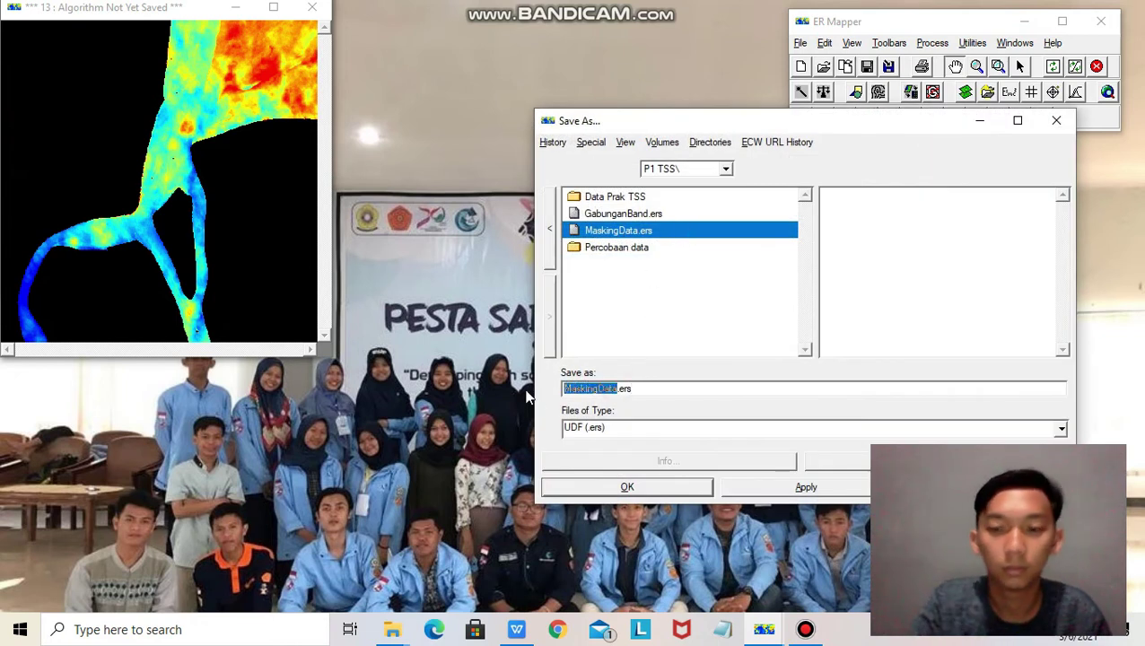
key(BackSpace)
key(Caps_Lock)
text(A)
key(Caps_Lock)
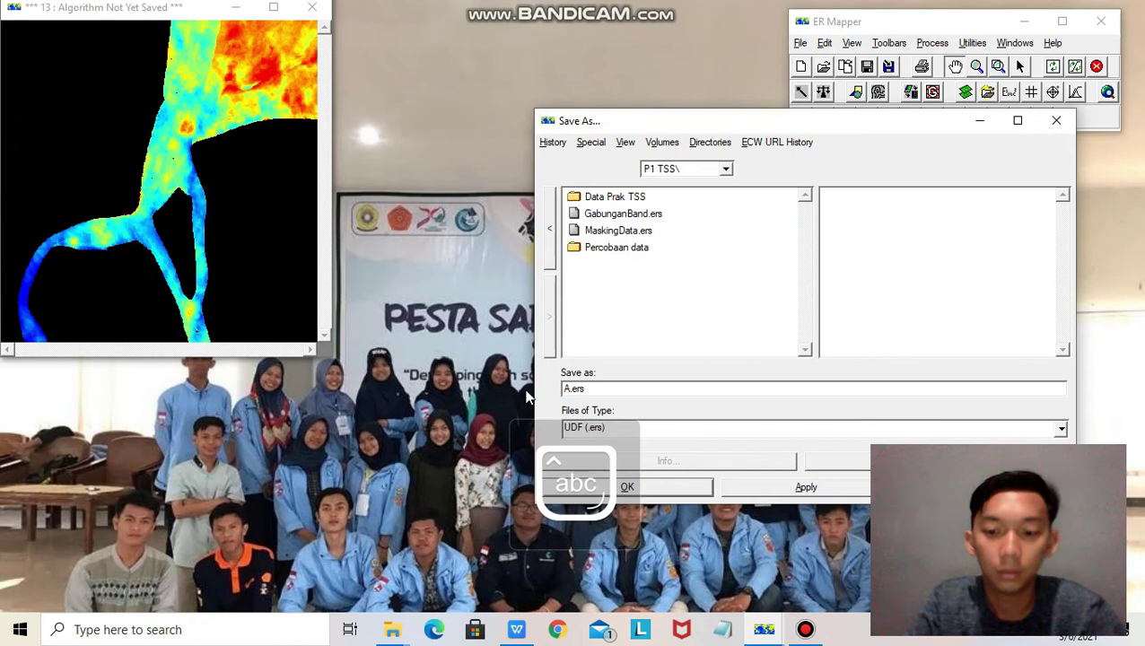
text(lgoritma)
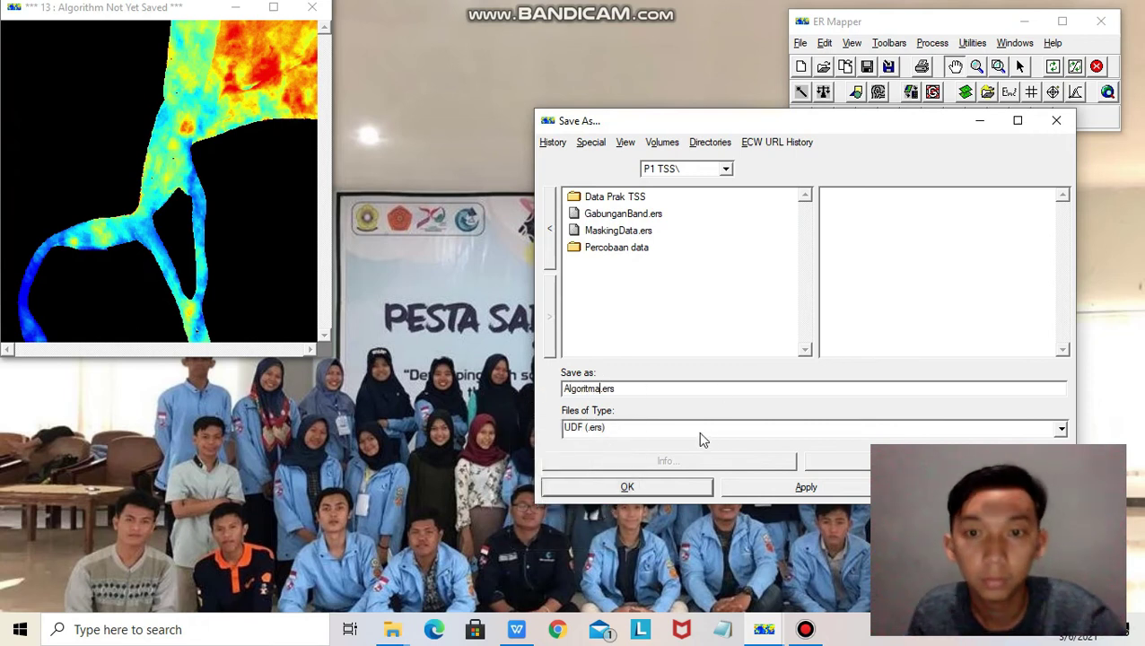
click(936, 430)
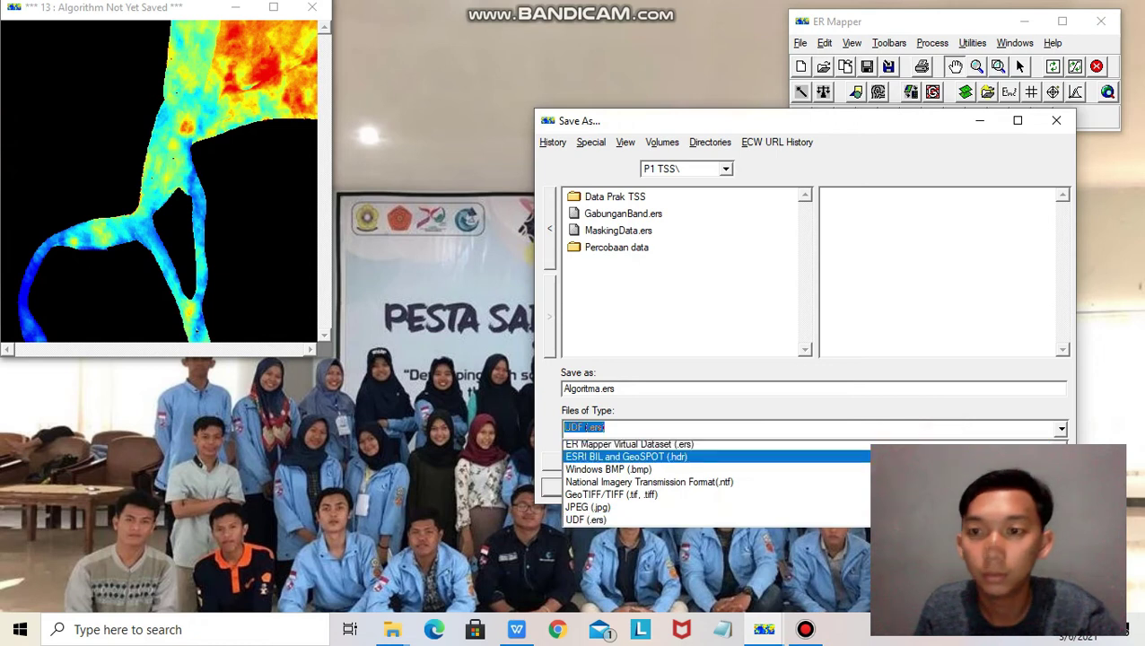
click(752, 444)
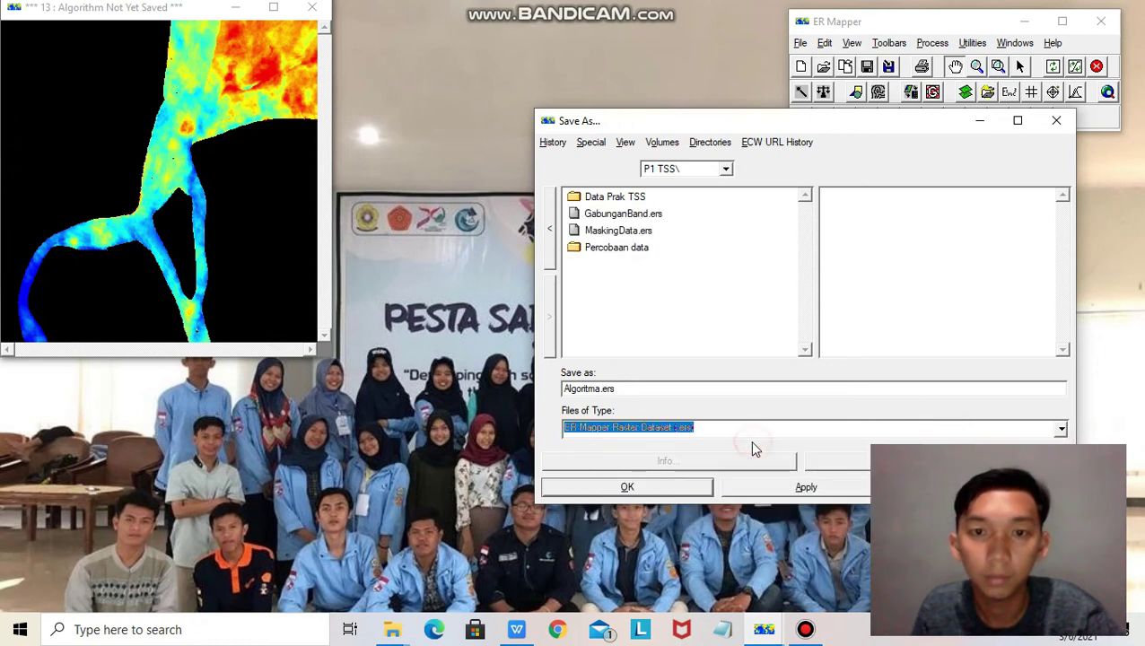
click(669, 487)
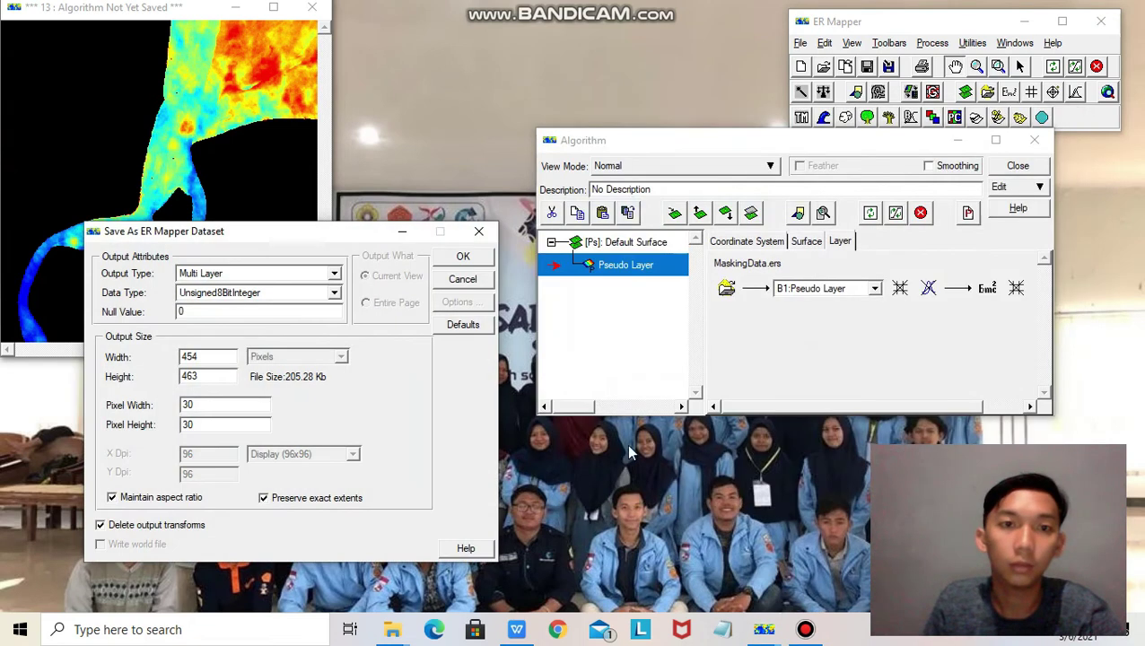
Choose the output data type for the Algoritma dataset, save it and dismiss the completion notice
click(305, 296)
click(257, 396)
click(459, 260)
click(656, 349)
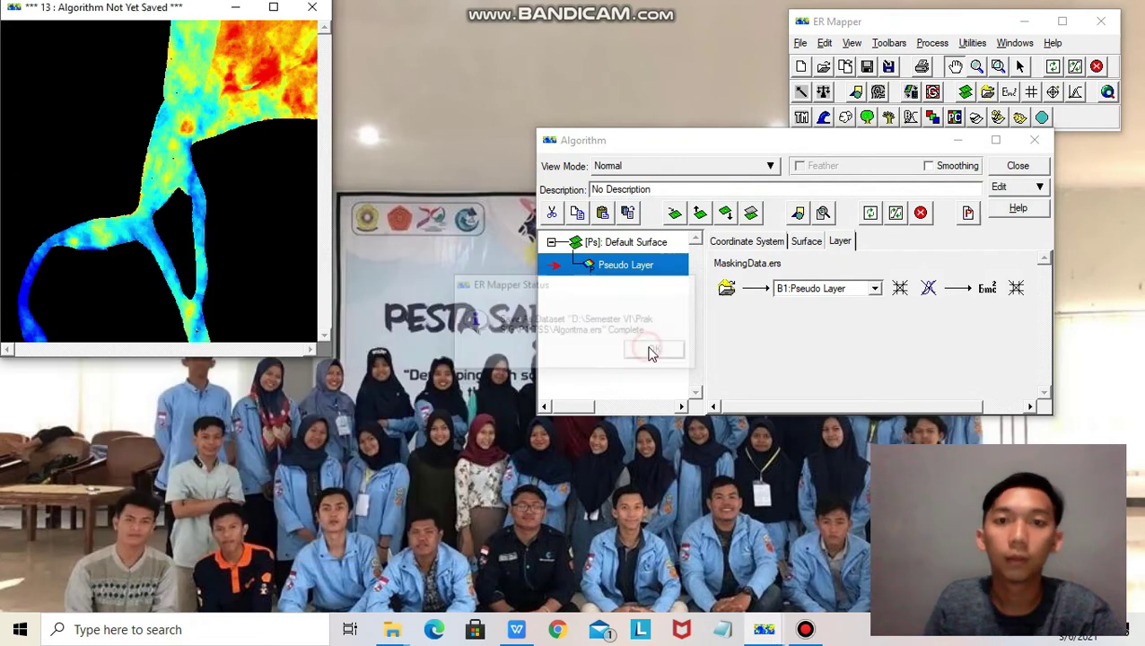
Open a new image window and load Algoritma.ers from the P1 TSS folder into its pseudo layer only
click(800, 66)
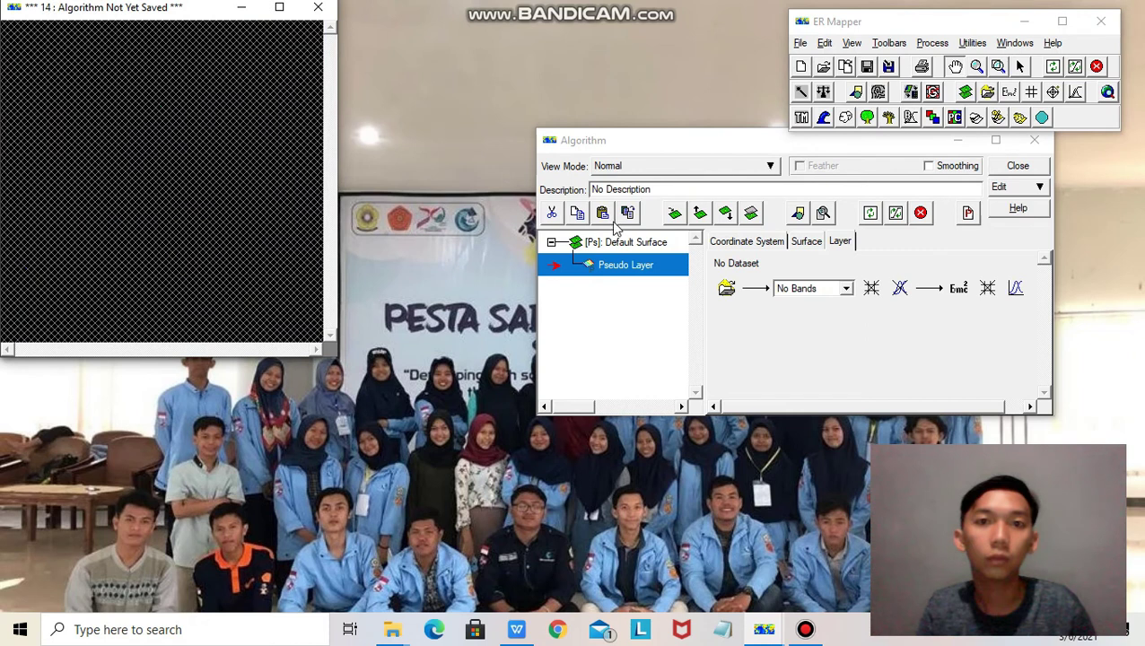
click(726, 287)
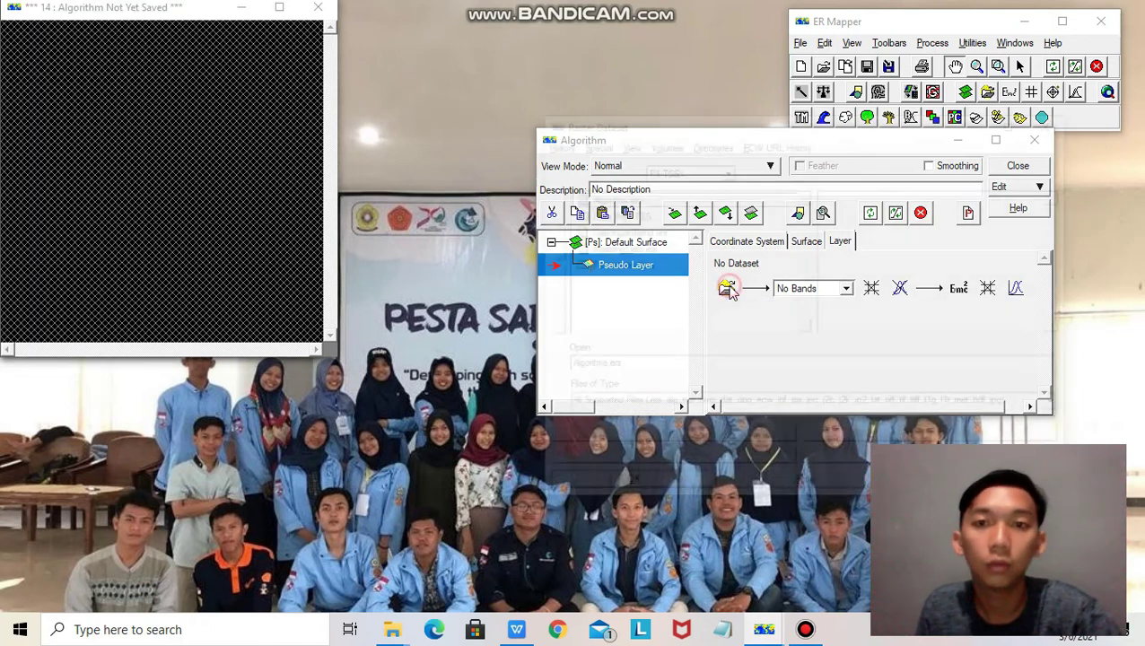
click(613, 196)
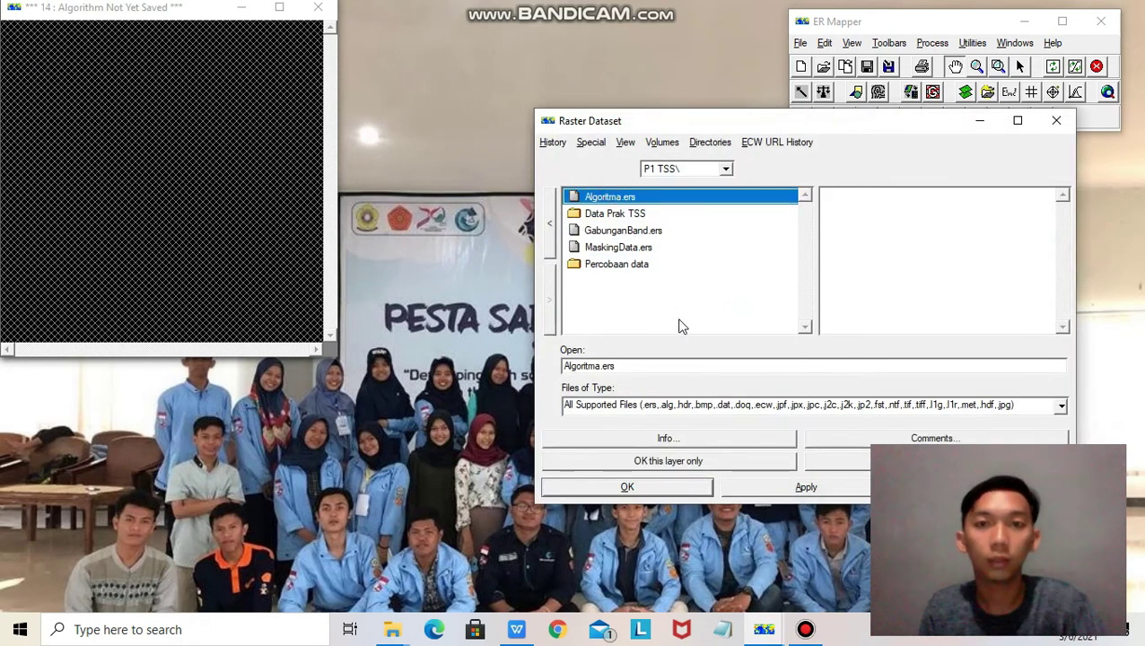
click(668, 461)
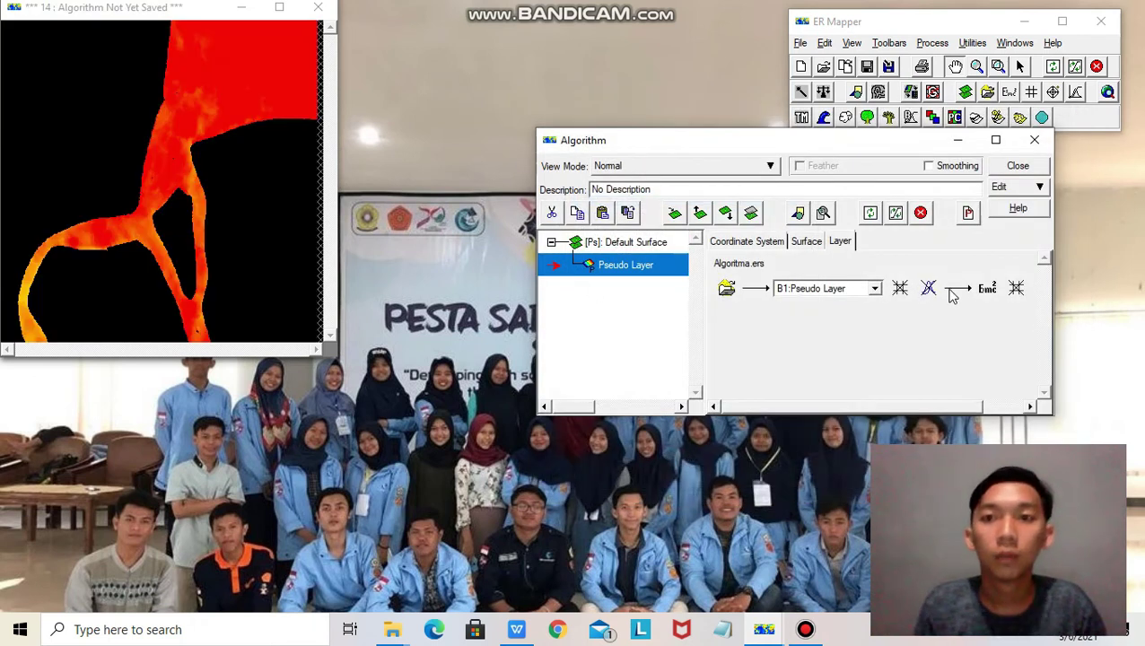
Open the Algoritma layer's formula for editing and select the default expression INPUT1
click(986, 288)
drag(256, 205, 109, 216)
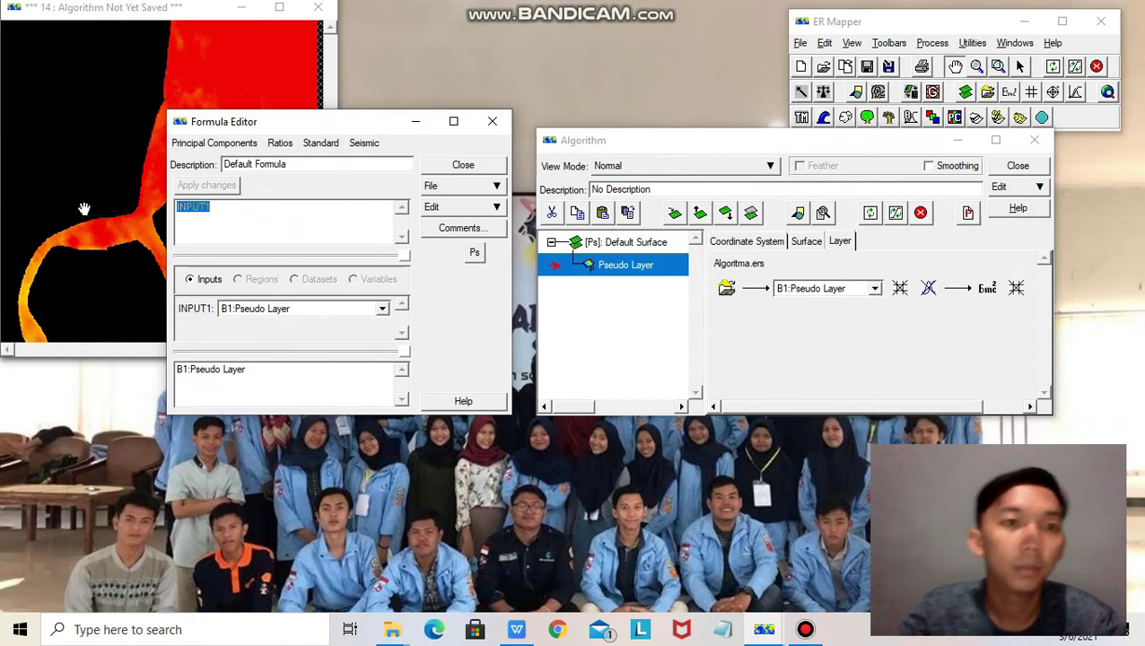
drag(246, 213, 171, 226)
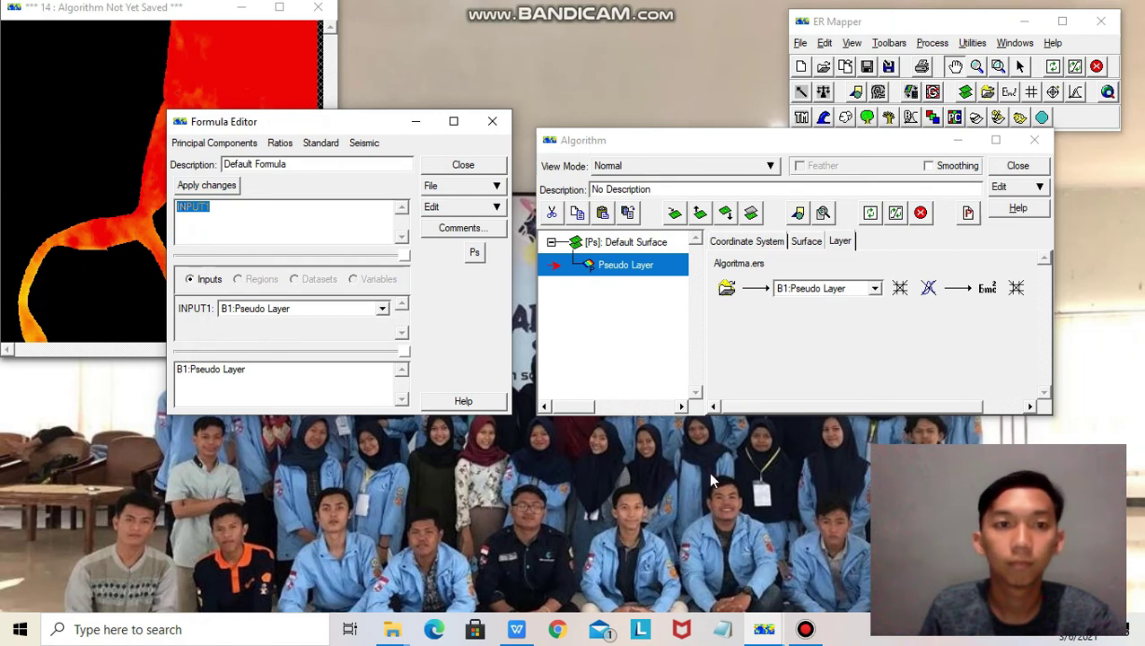
click(805, 629)
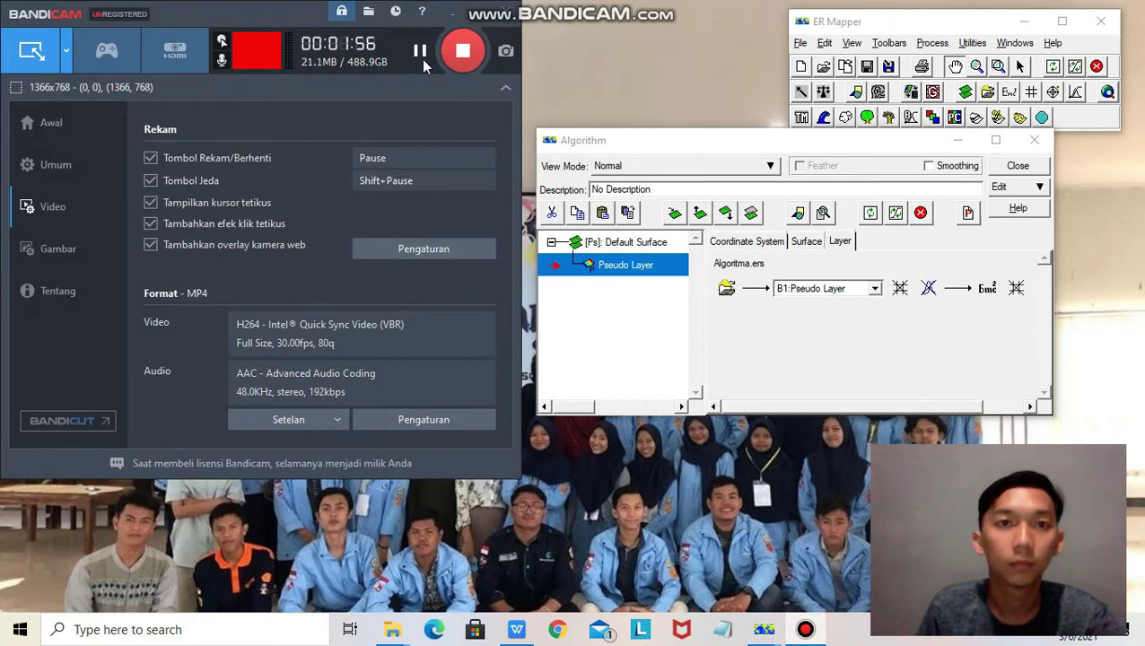
click(453, 12)
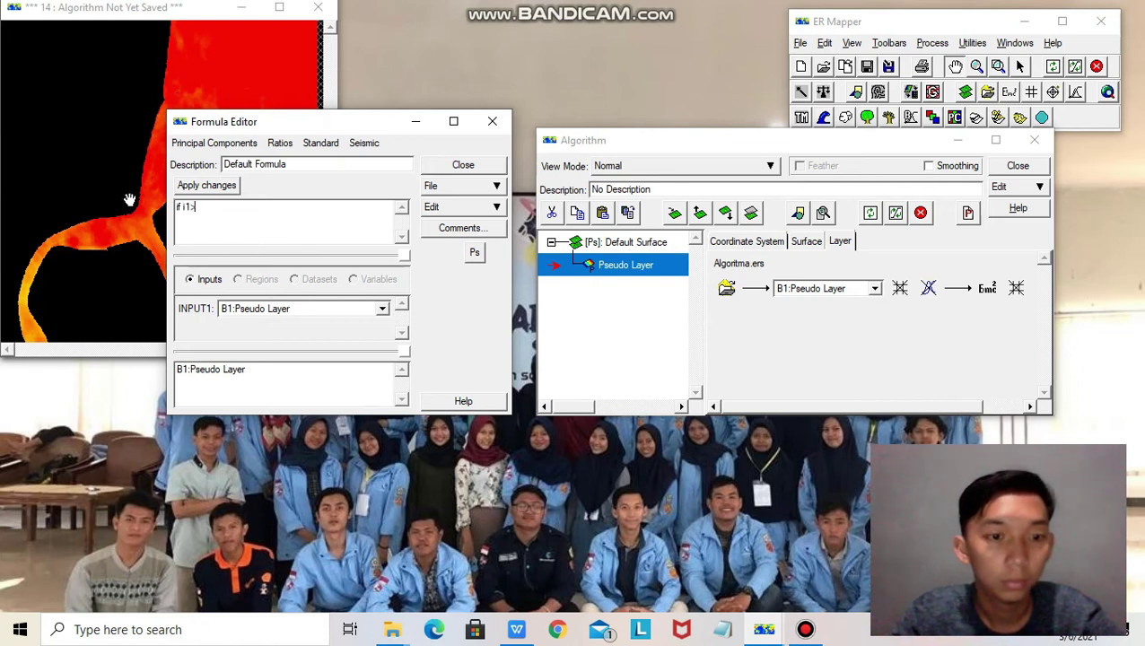
Enter and apply the formula "if i1>400 then null else i1", close the editor and refresh the image with its contrast restretched
text(400 then null else i1)
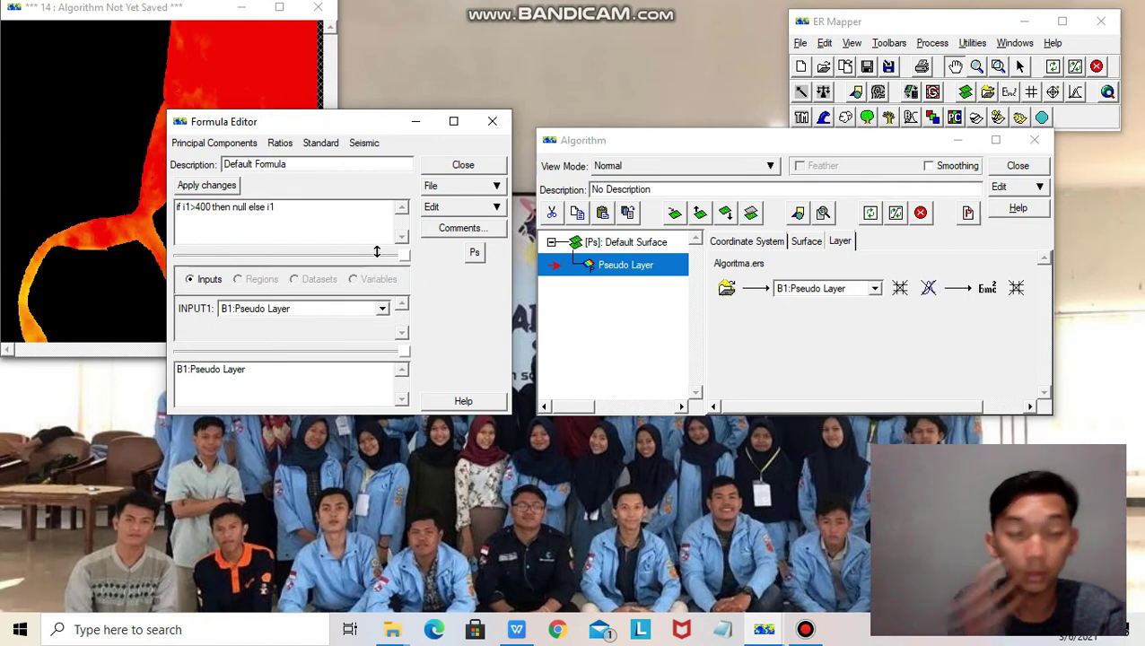
click(226, 186)
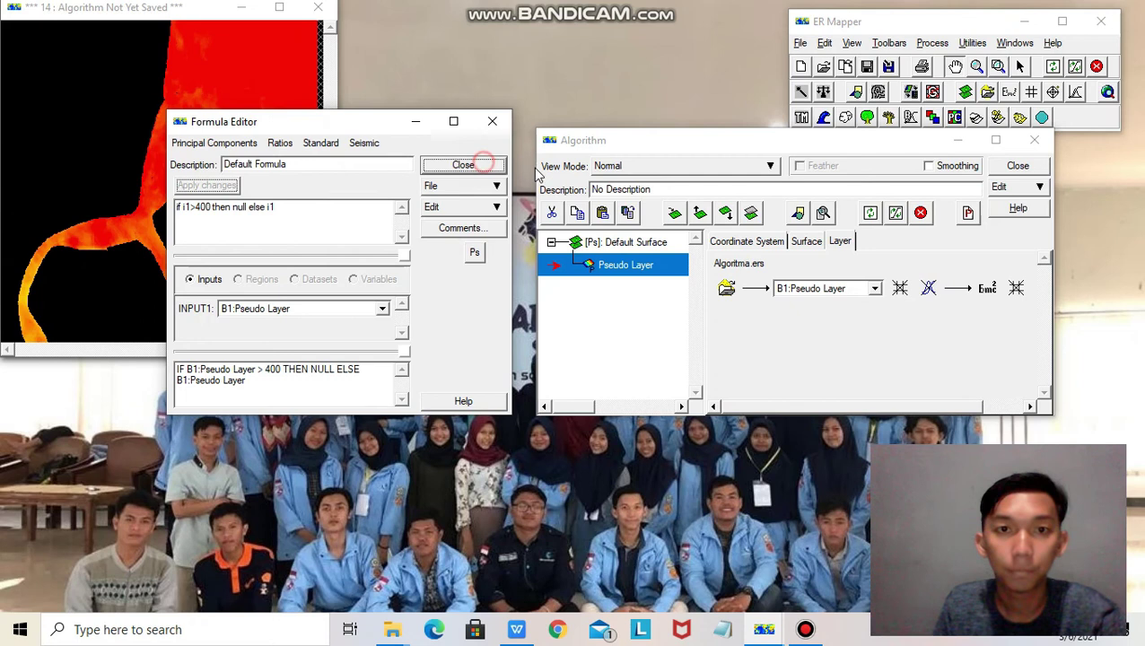
click(484, 164)
click(895, 212)
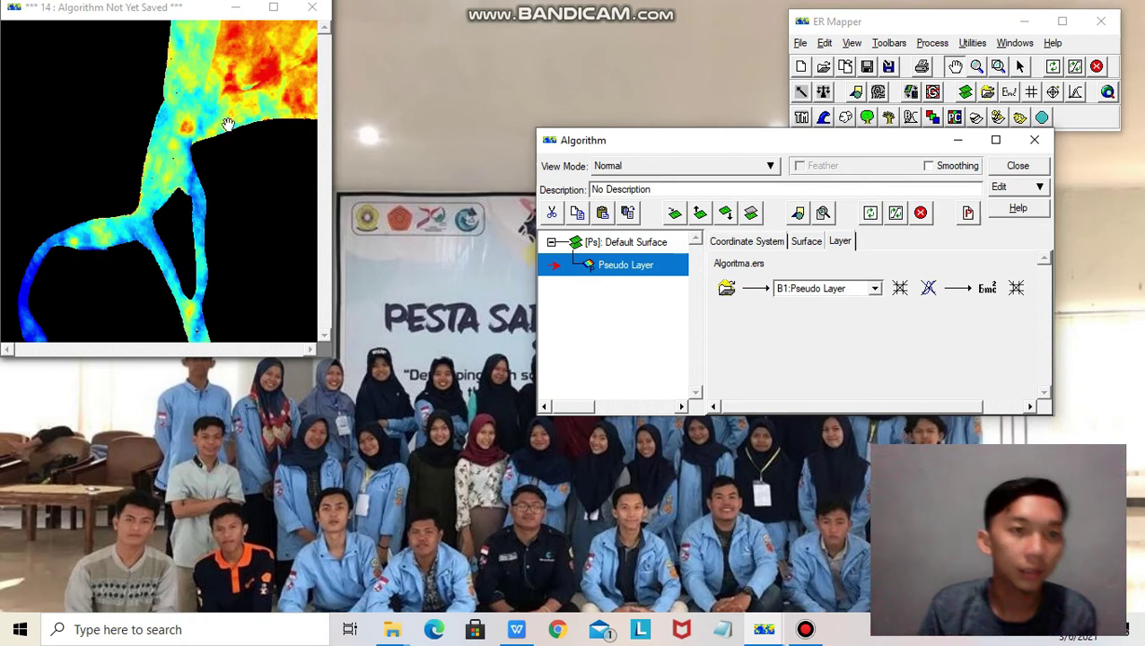
Start saving the image into the P1 TSS folder under the name Batasan
right_click(175, 146)
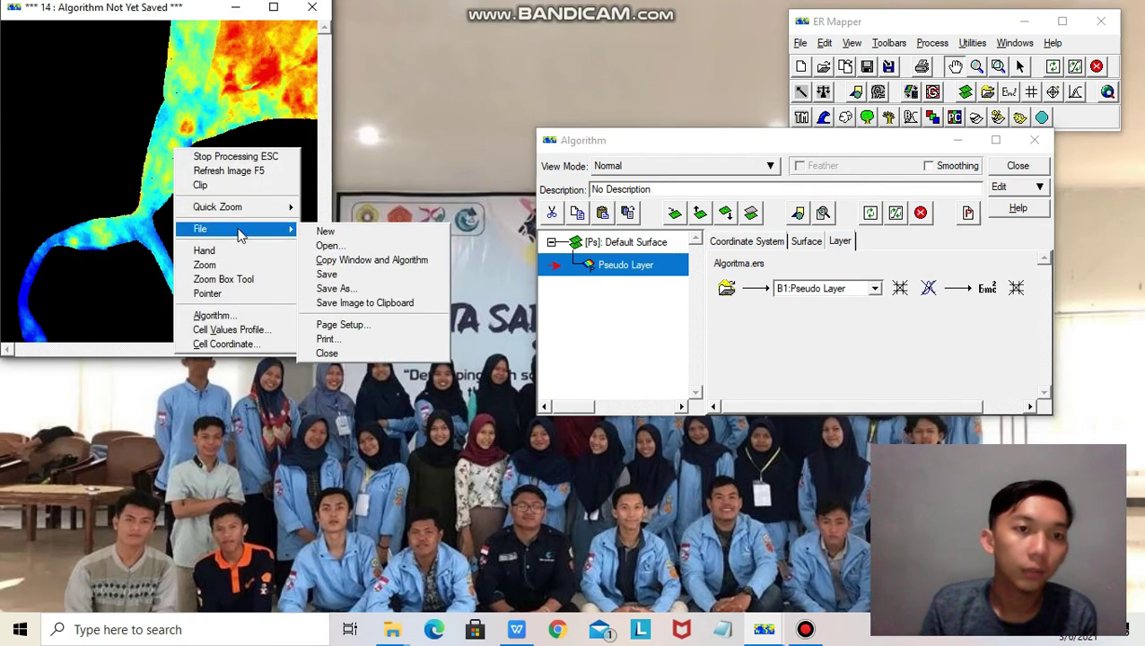
mouse_move(274, 229)
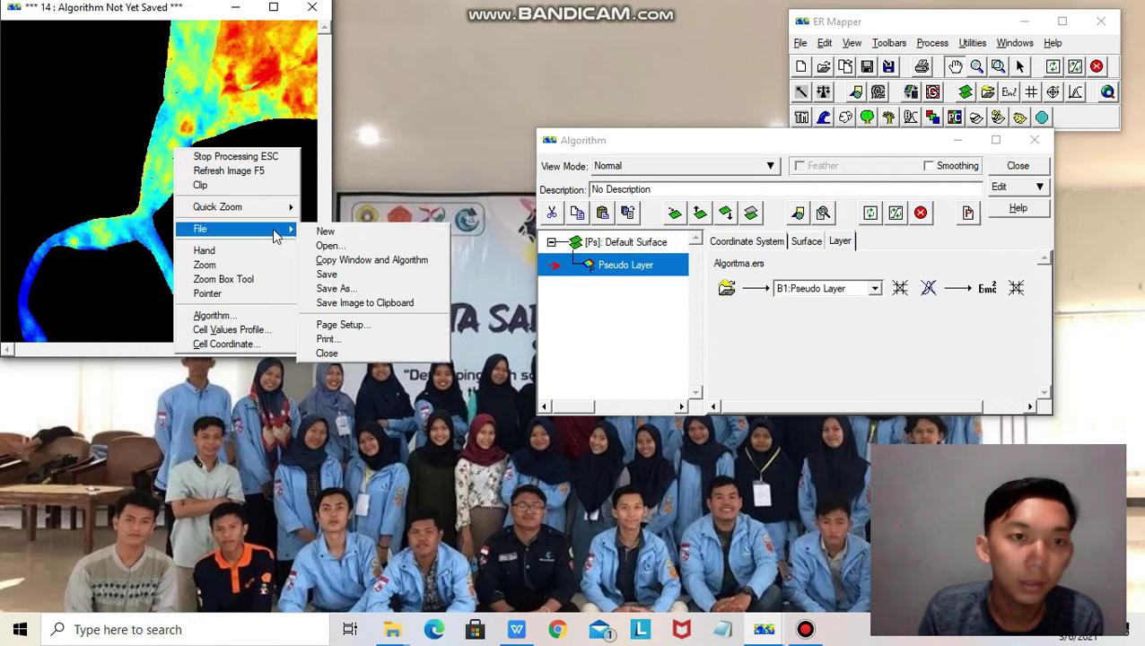
click(345, 273)
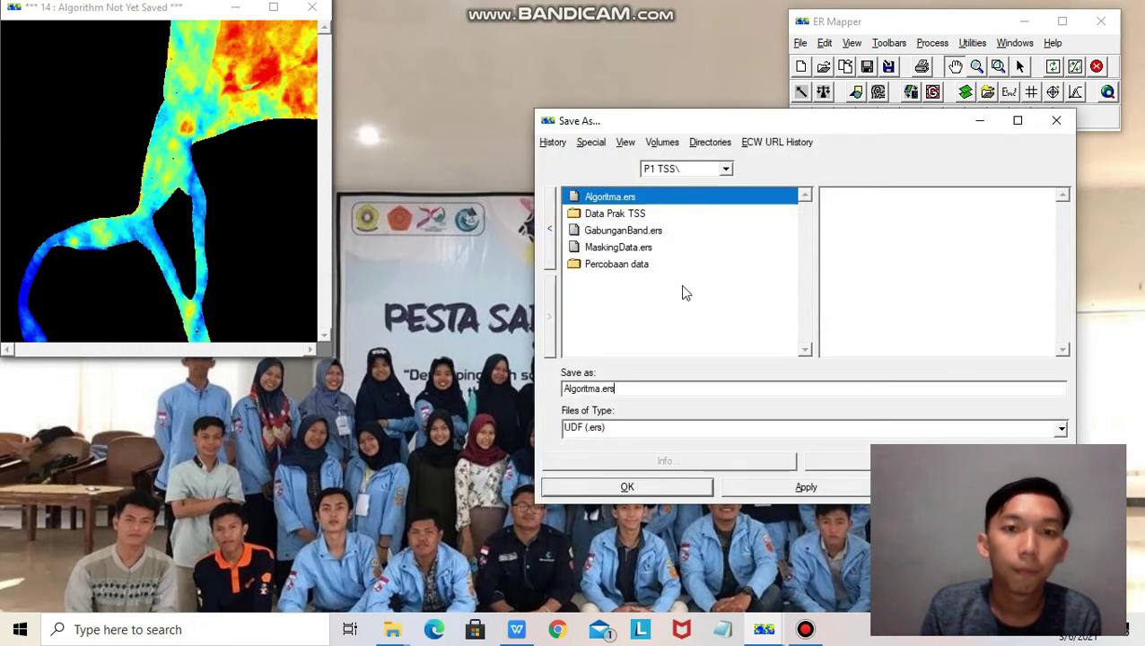
drag(600, 388, 554, 397)
text(Batasan)
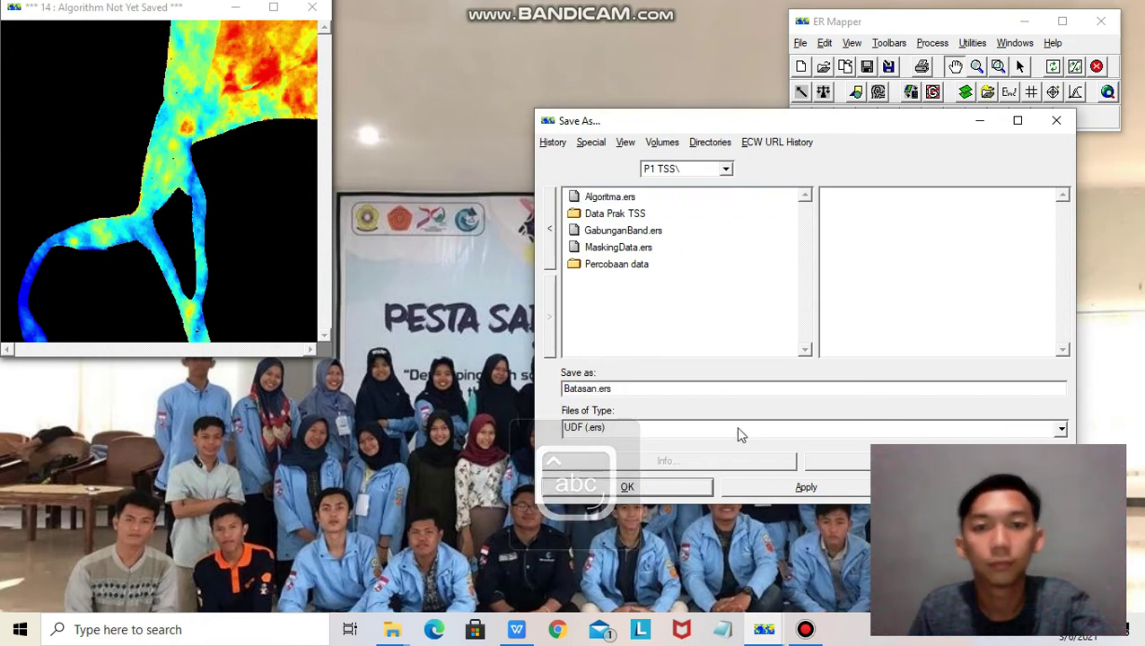
Set the file type to ER Mapper Raster Dataset (.ers), re-enter the name Batasan and accept the save settings
click(787, 428)
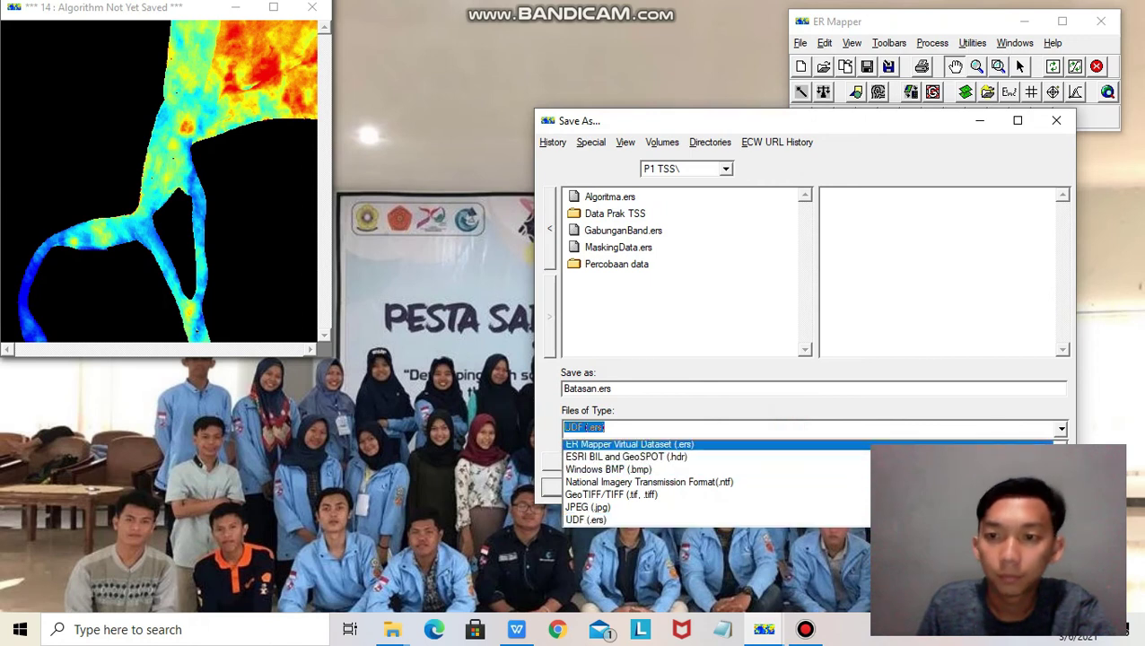
click(630, 445)
scroll(805, 443, up, 1)
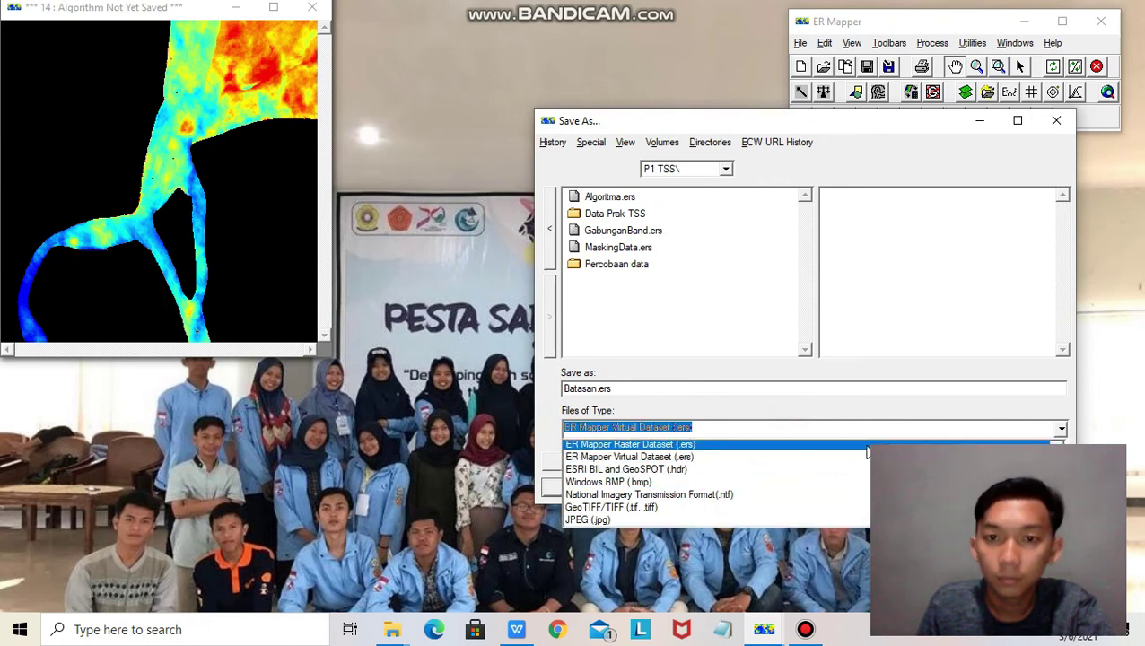
click(805, 443)
drag(660, 387, 544, 386)
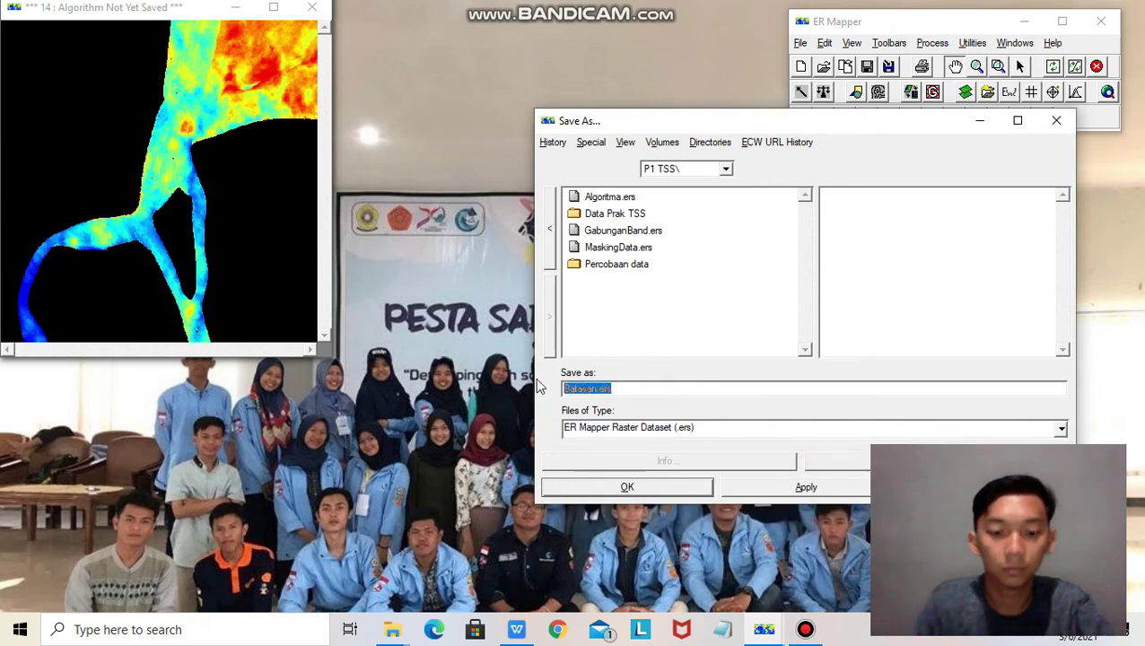
key(Caps_Lock)
text(Batasan)
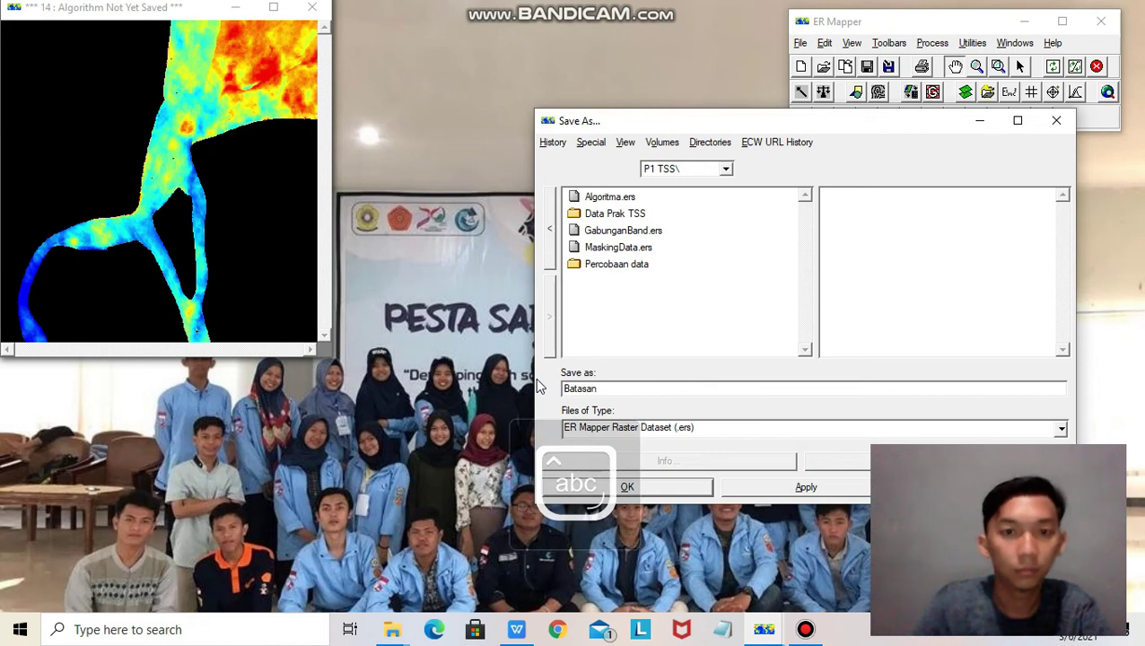
click(627, 484)
Set the Batasan dataset's output data type to IEEE4ByteReal, save it and dismiss the completion notice
click(276, 289)
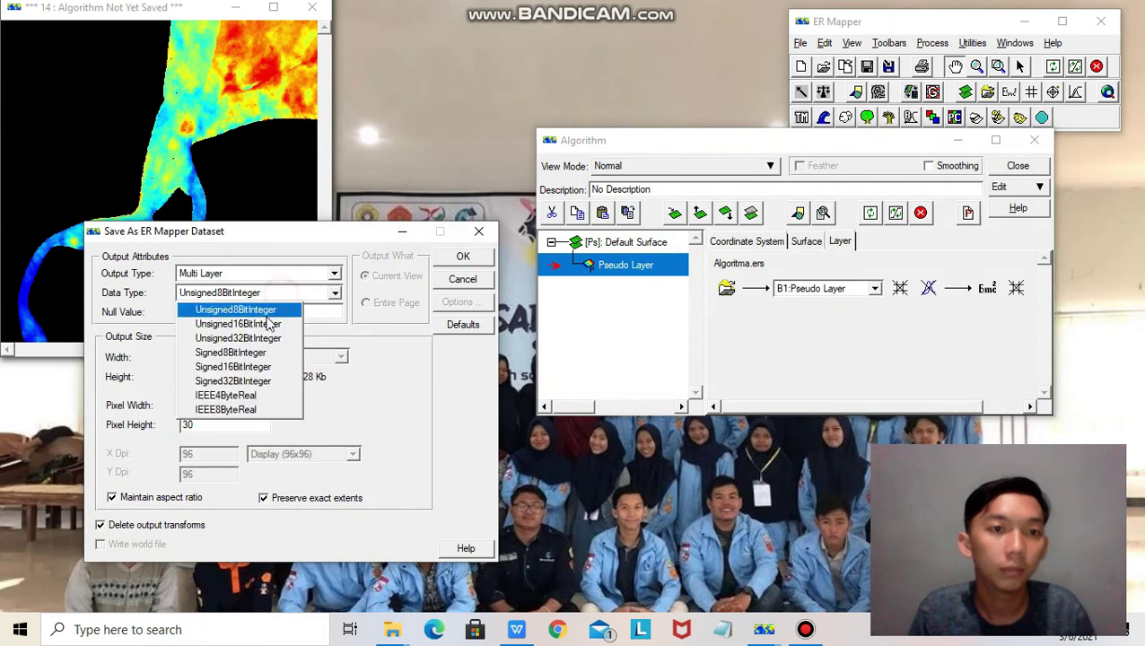
click(255, 388)
click(458, 257)
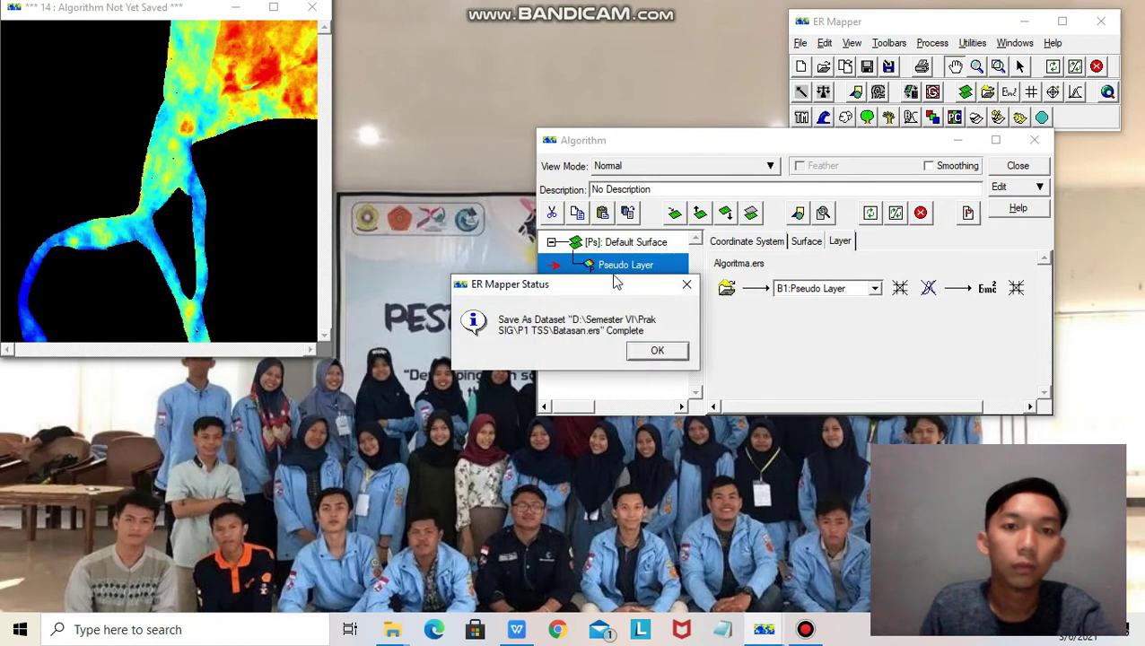
click(657, 352)
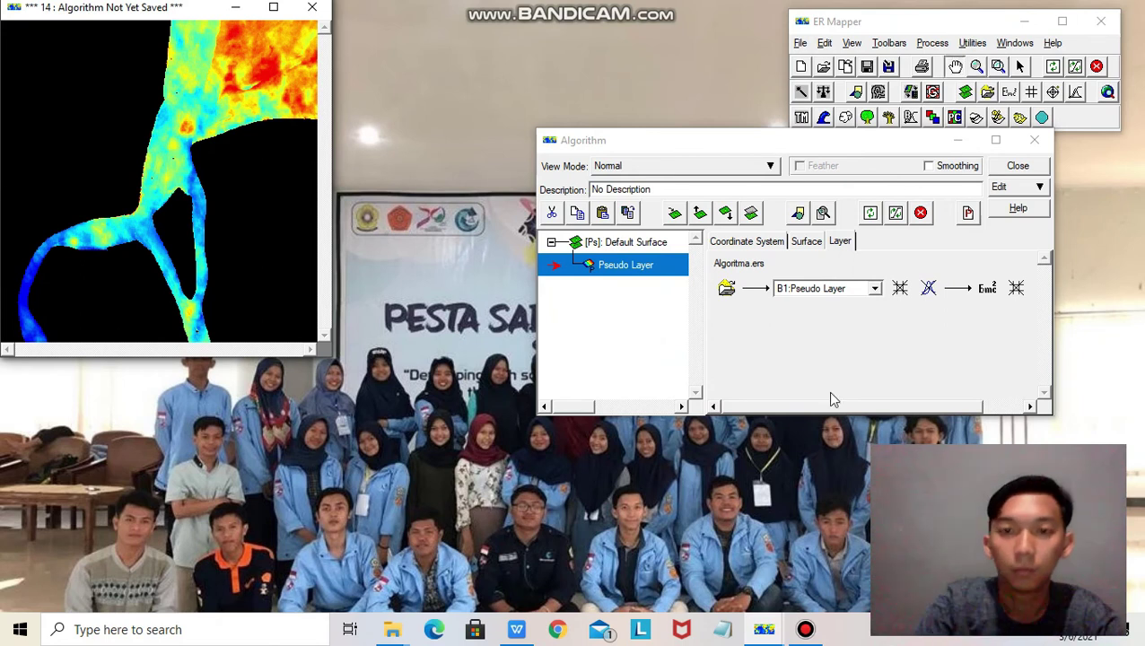
Switch to ArcMap and add the Batasan.ers raster from D:\Semester VI\Prak SIG\P1 TSS to the map
key(super+d)
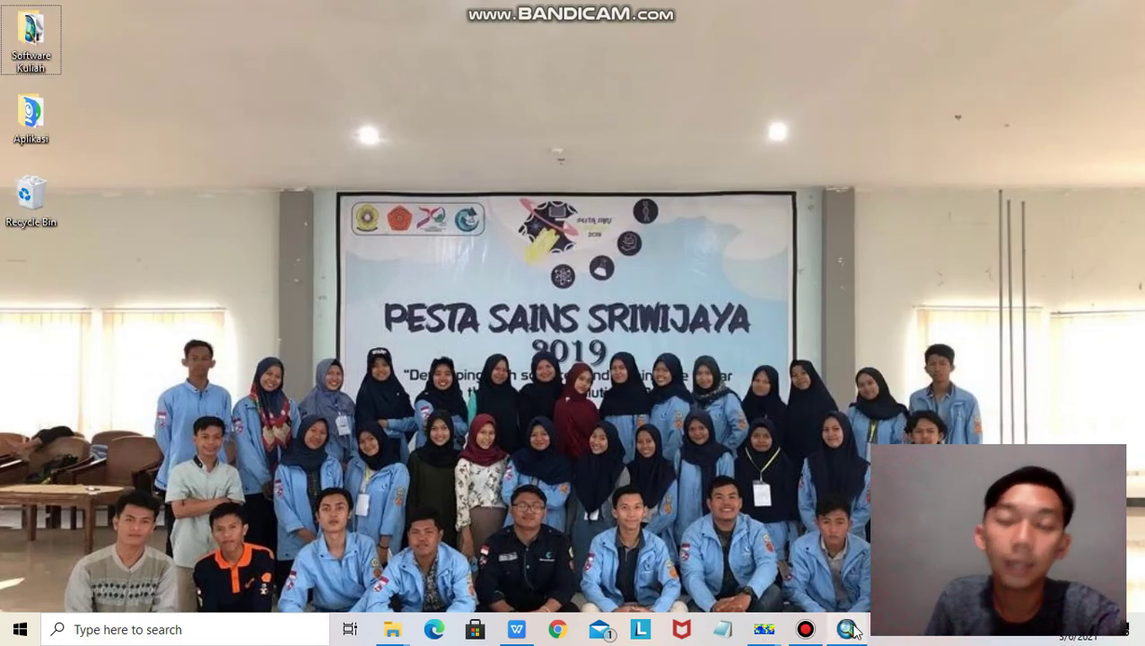
mouse_move(849, 633)
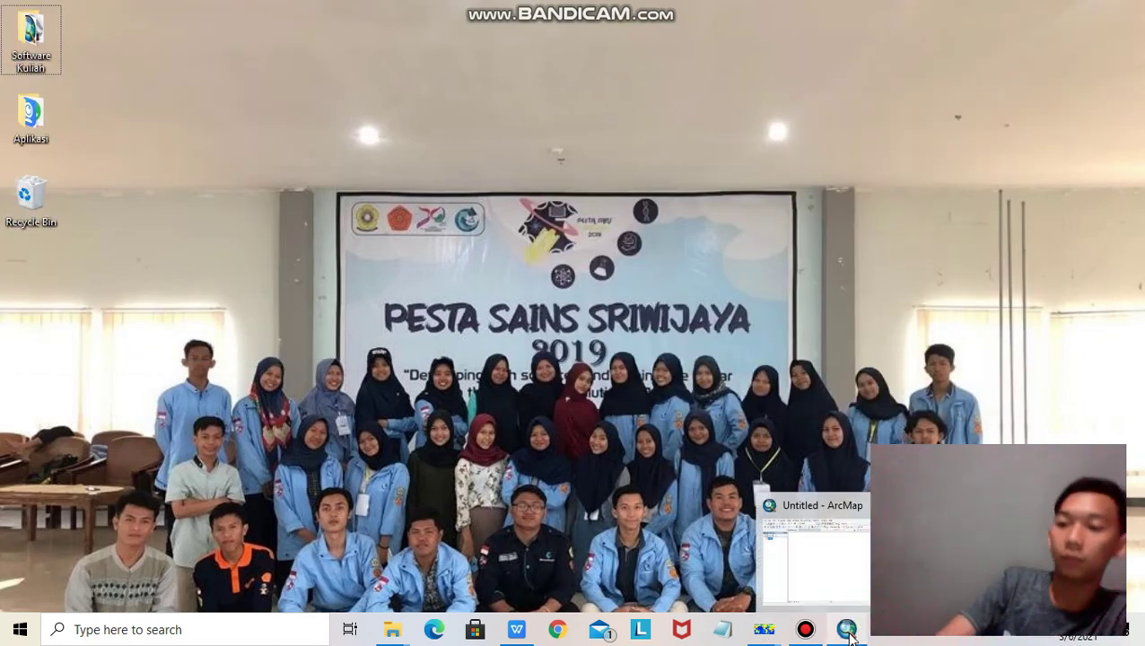
click(848, 633)
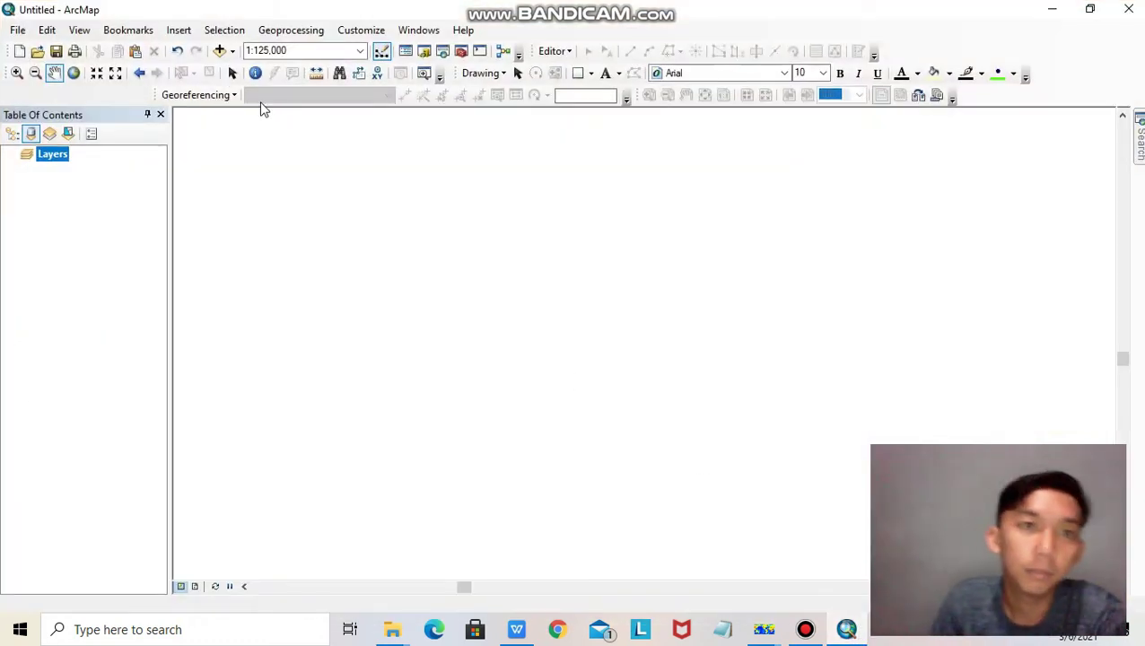
click(219, 51)
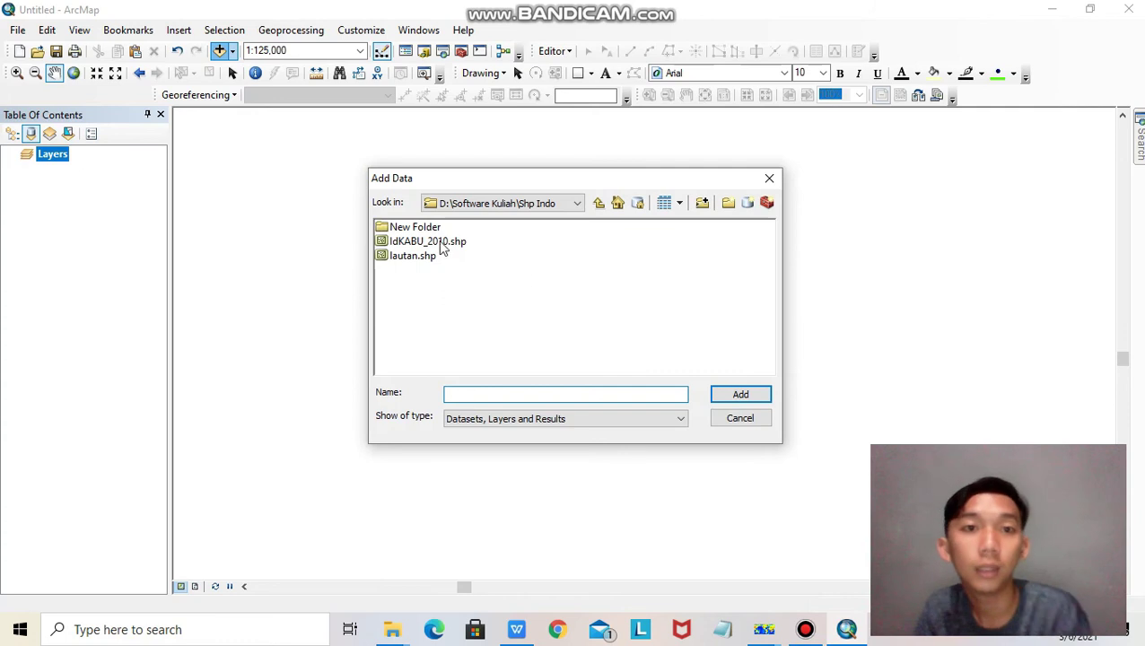
click(485, 204)
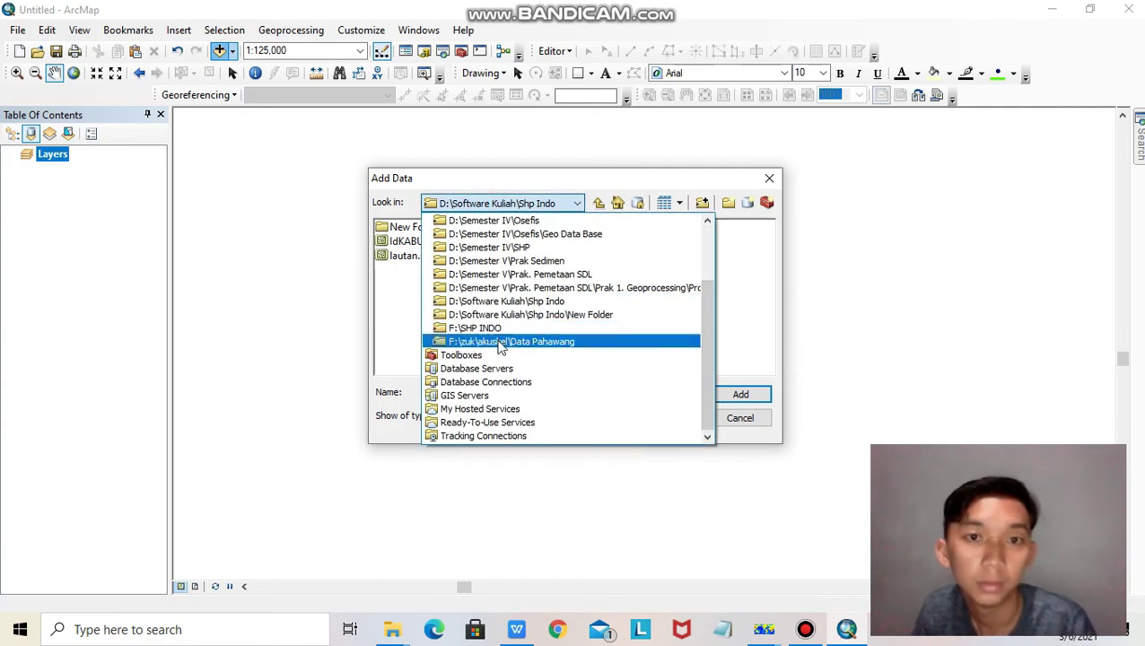
scroll(500, 347, up, 3)
click(476, 260)
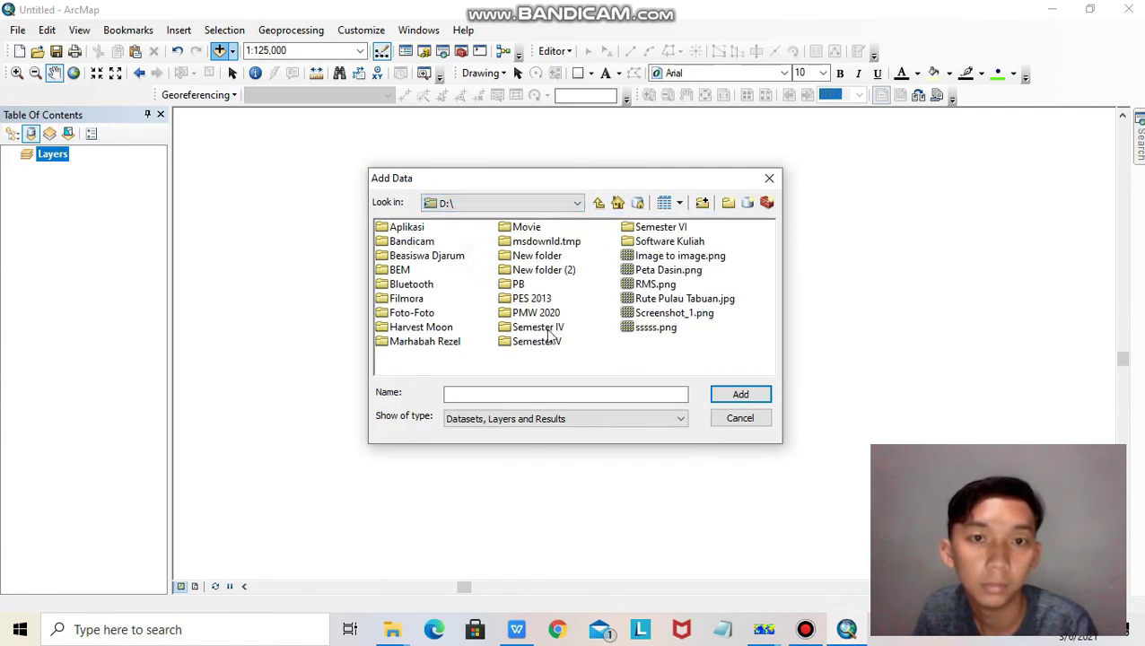
double_click(668, 230)
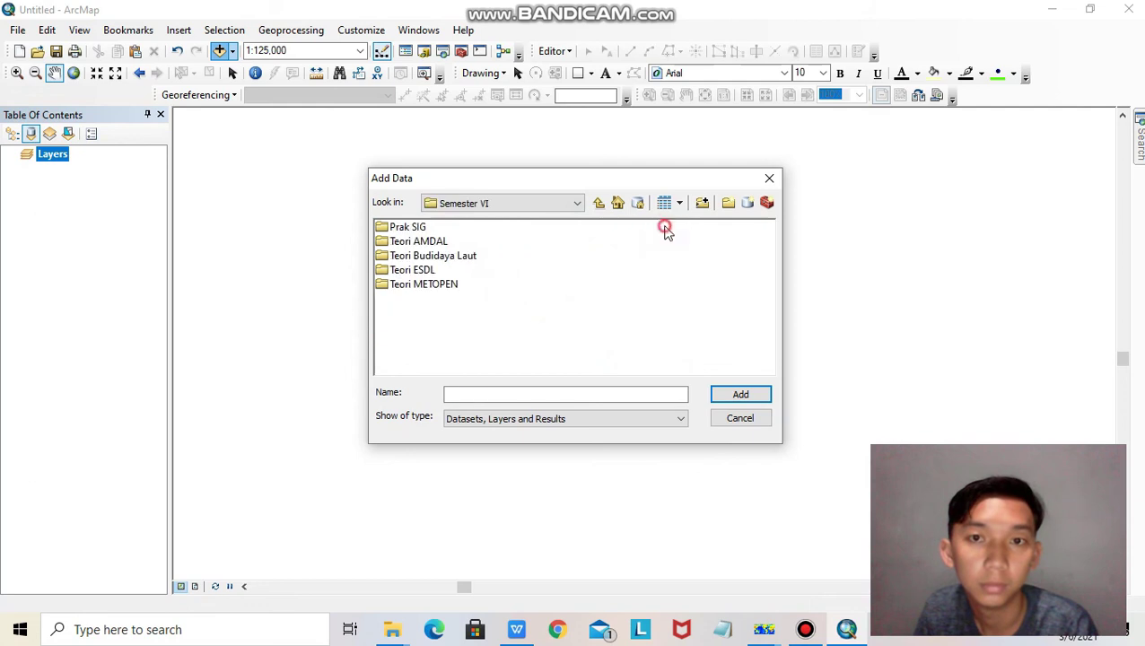
double_click(408, 227)
double_click(405, 227)
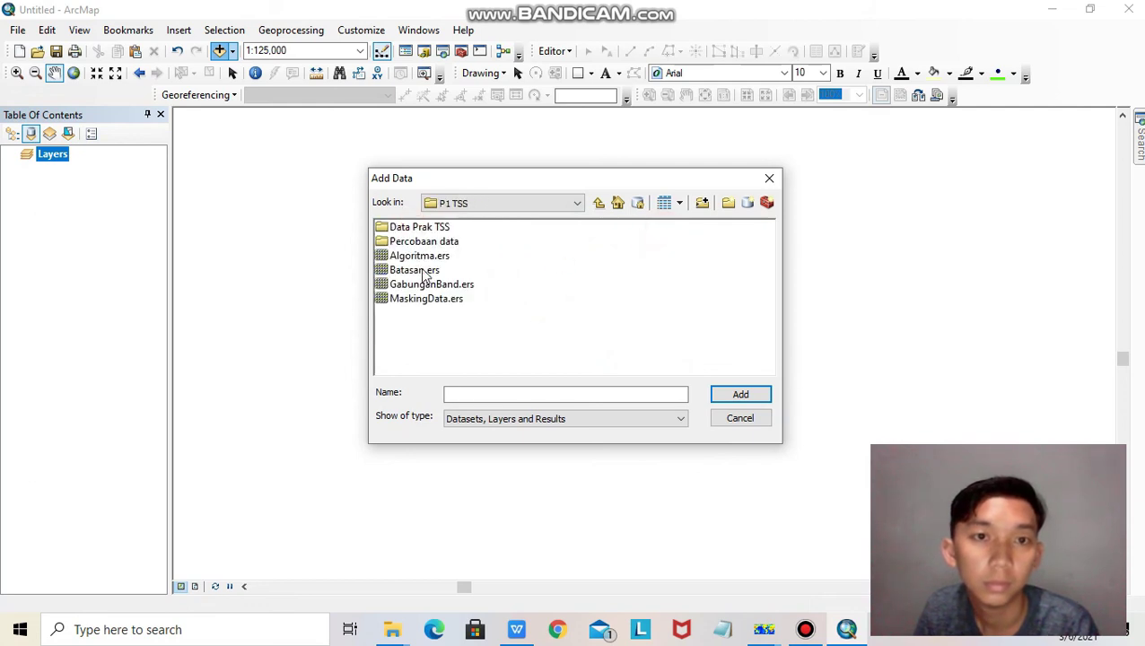
click(421, 271)
click(740, 394)
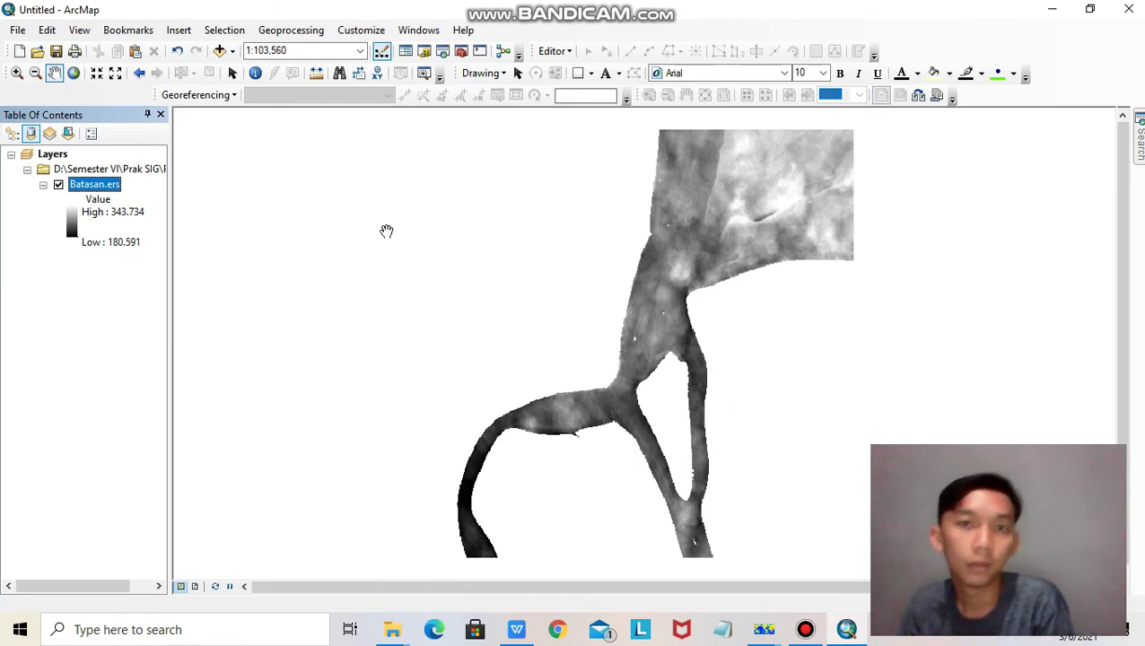
Change the Batasan.ers layer's symbology to Classified and choose the yellow-to-dark-red color ramp
right_click(101, 186)
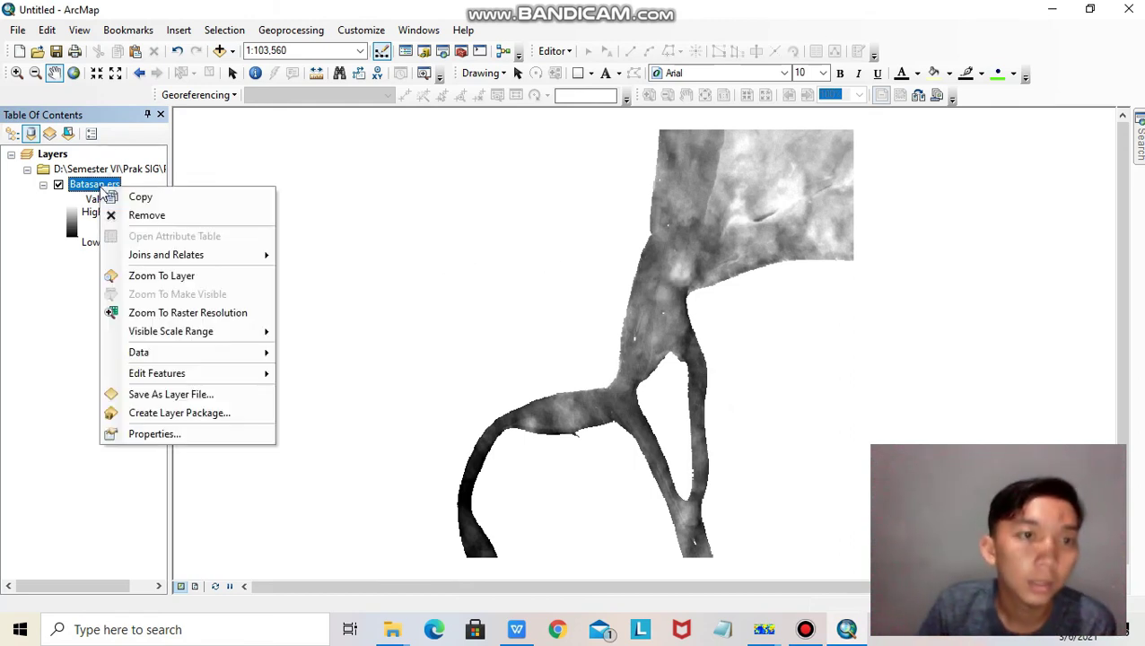
click(157, 434)
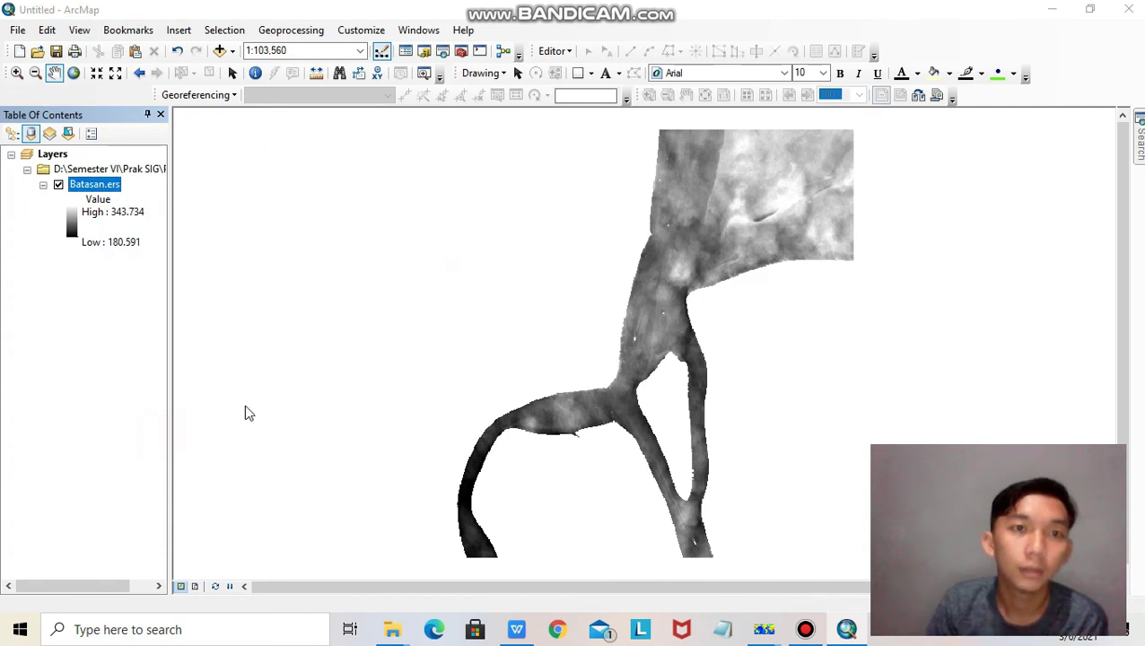
click(343, 186)
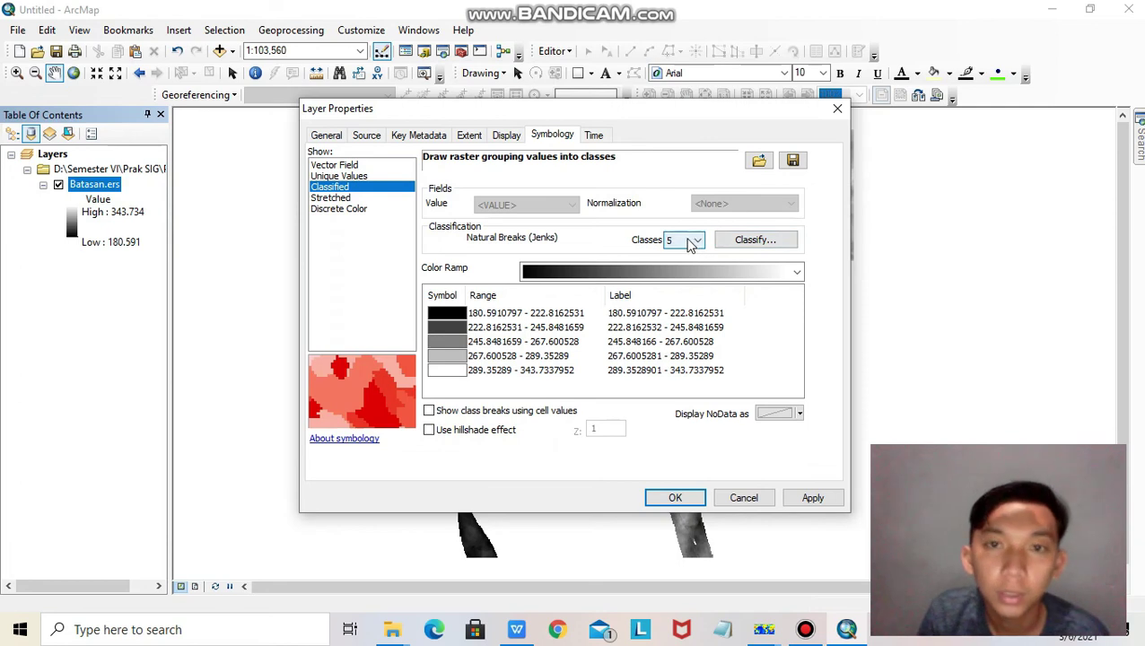
click(708, 271)
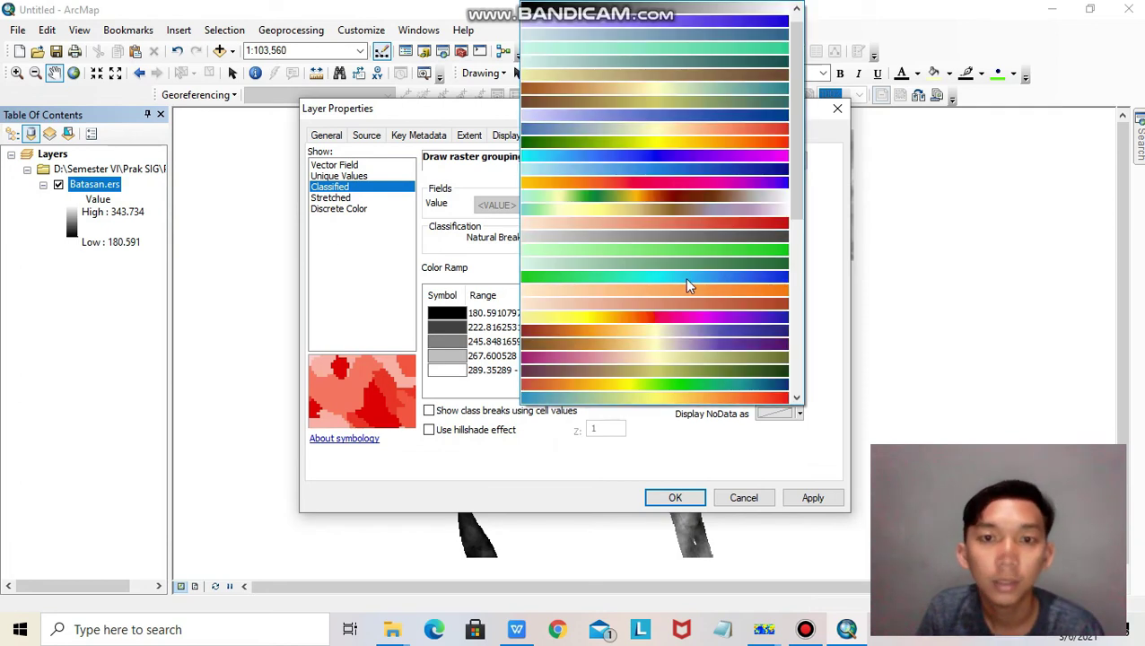
scroll(689, 287, down, 3)
scroll(693, 301, down, 3)
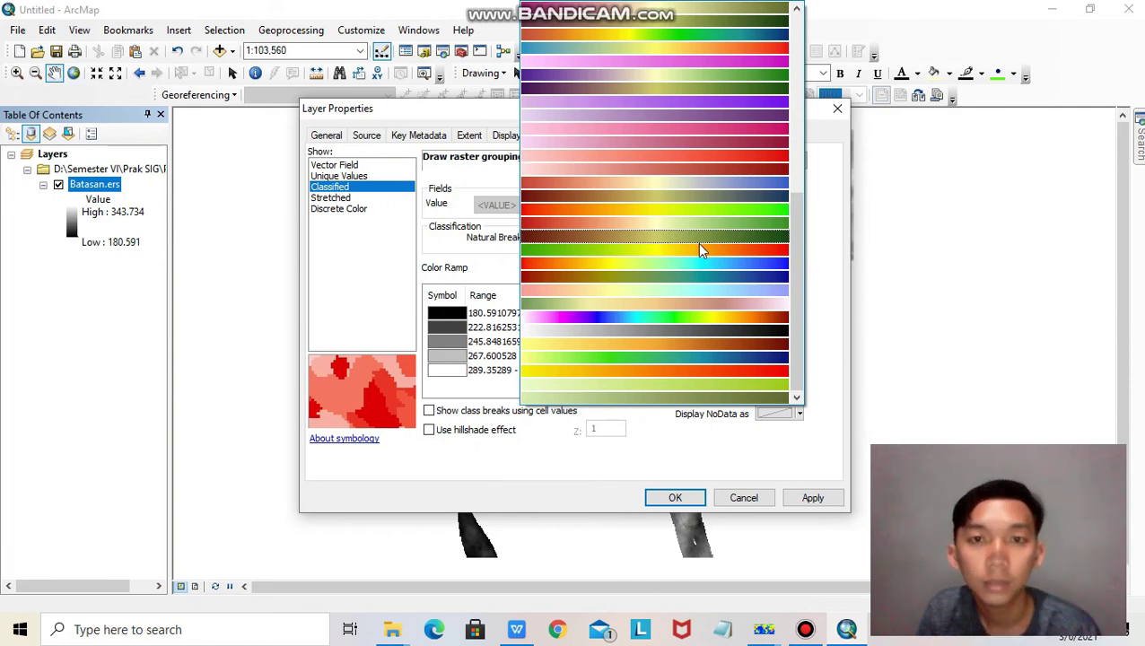
click(709, 346)
Format the class labels as numeric with 4 significant digits and apply the classified symbology to the Batasan layer
click(628, 303)
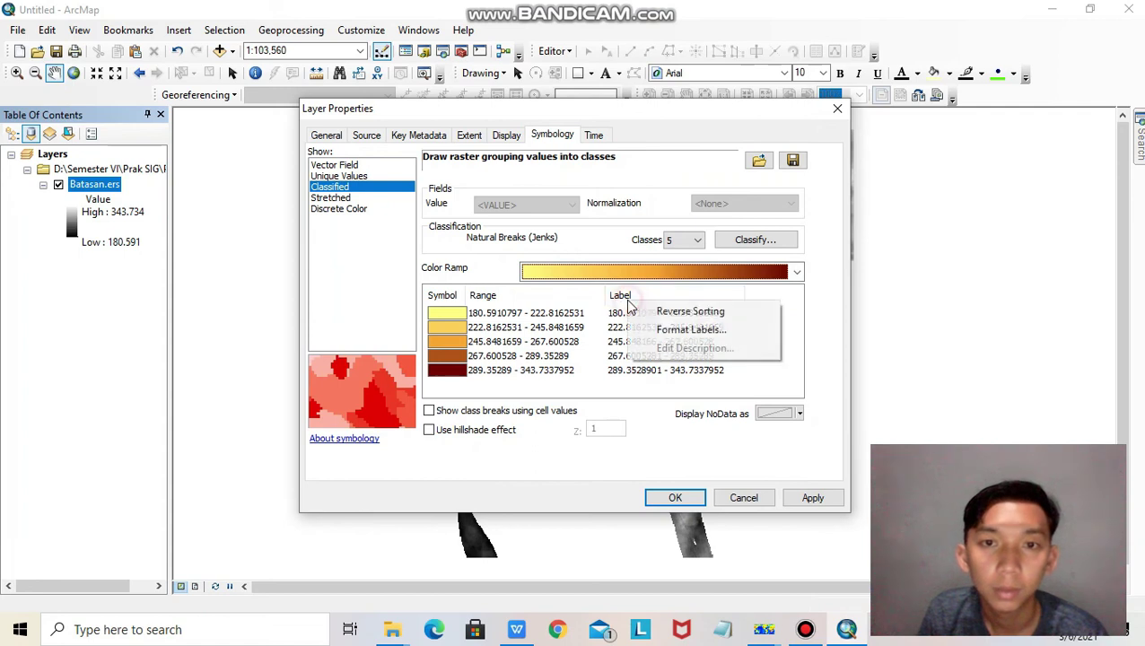
click(683, 329)
double_click(563, 248)
text(4)
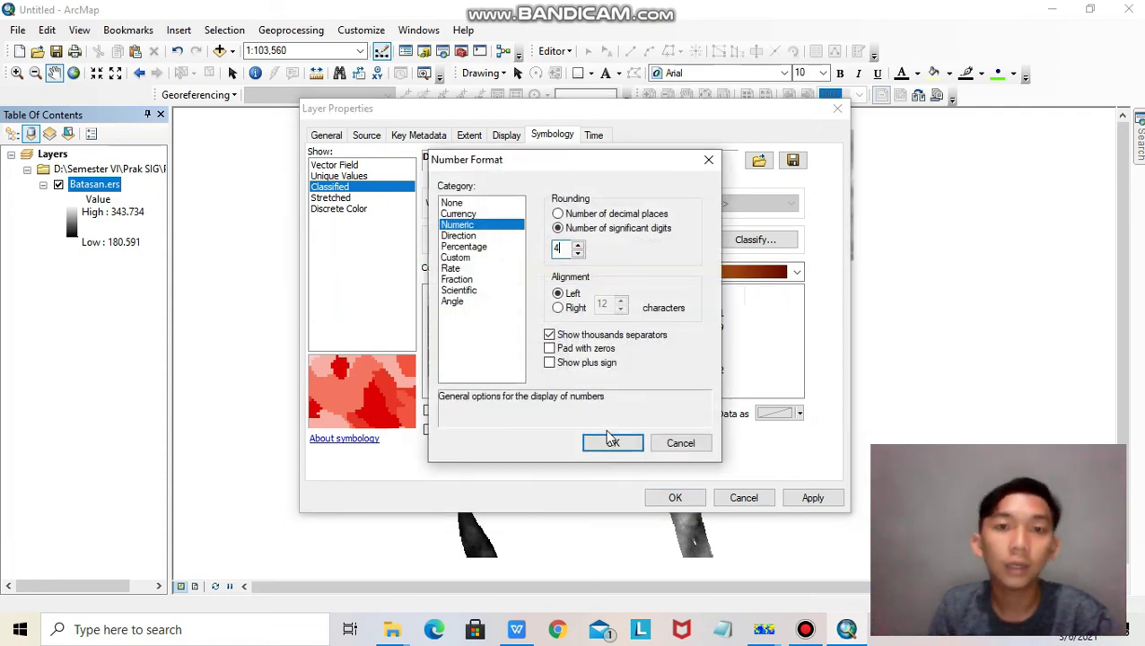
click(612, 442)
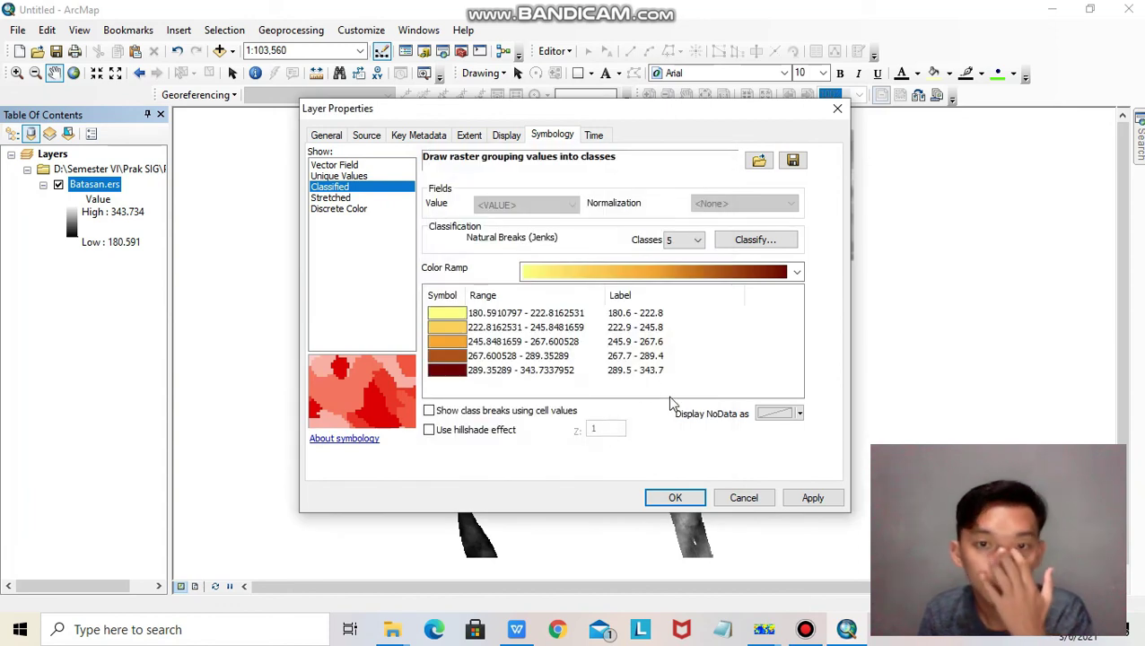
click(809, 498)
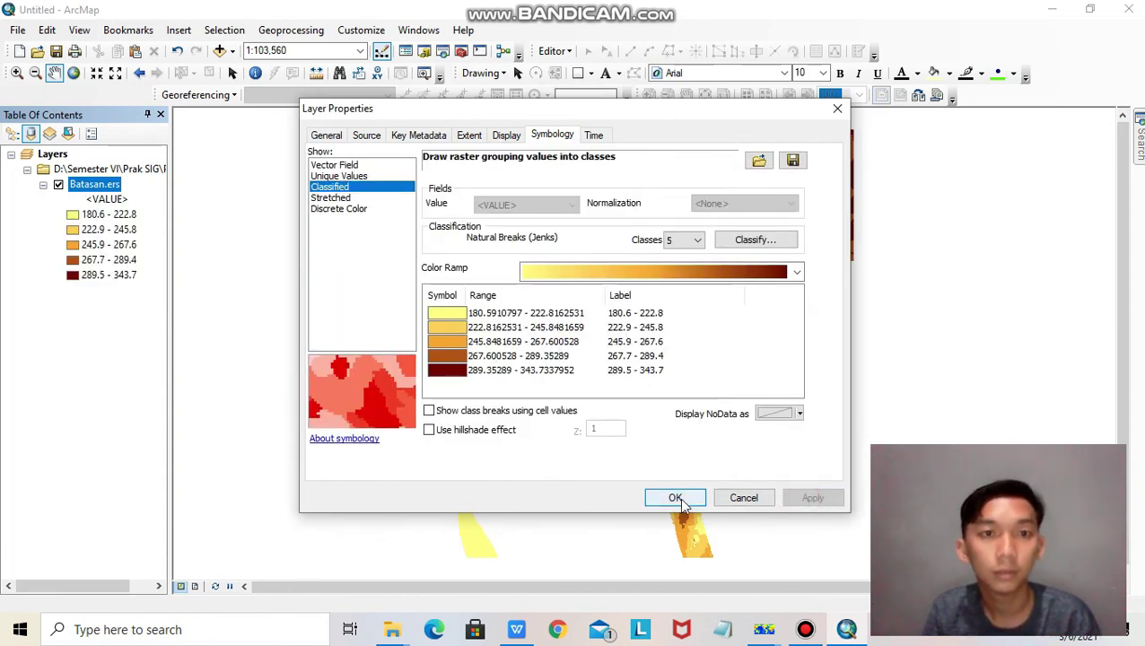
click(678, 501)
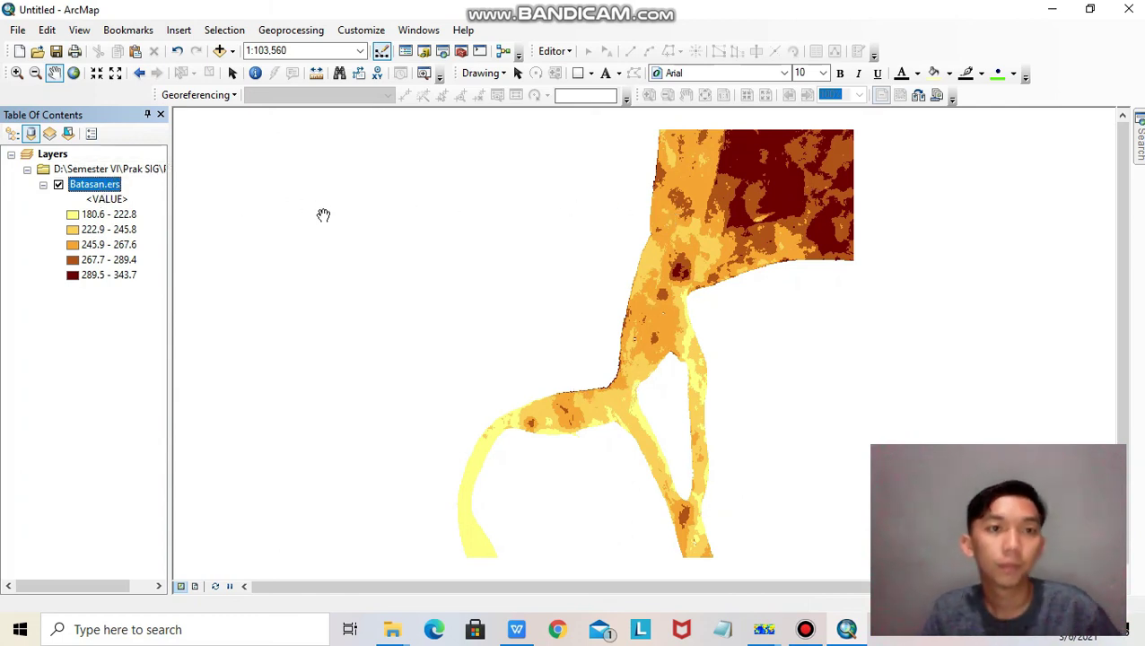
Add the IdKABU_2010.shp boundary layer from D:\Software Kuliah\Shp Indo to the map
click(219, 52)
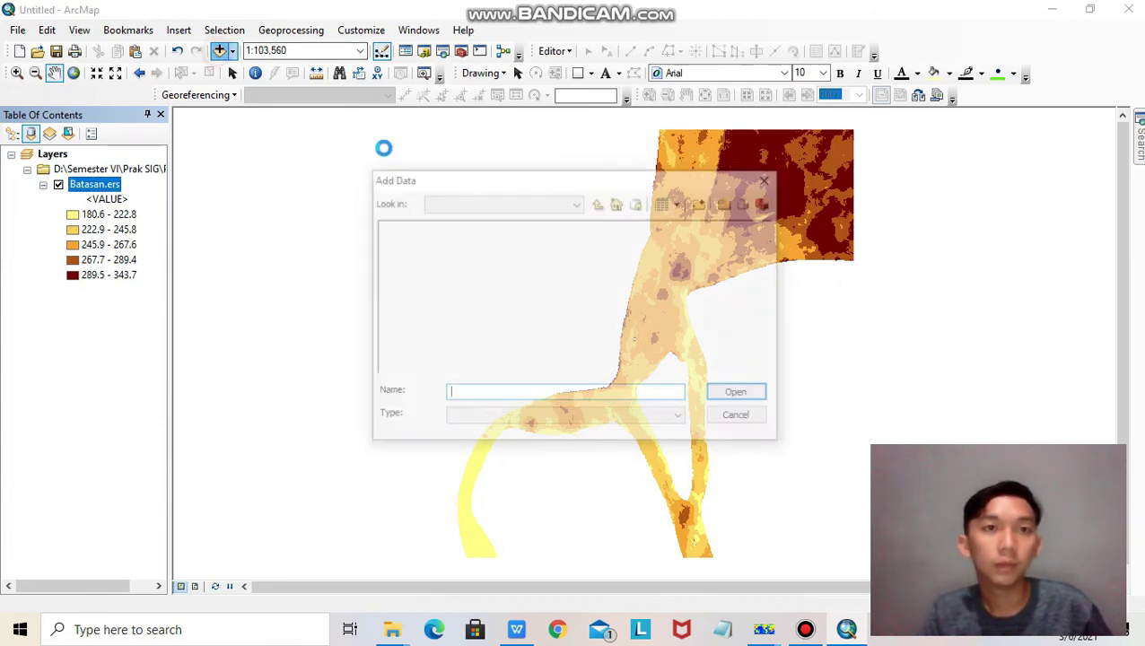
click(508, 201)
click(508, 201)
click(507, 201)
click(549, 342)
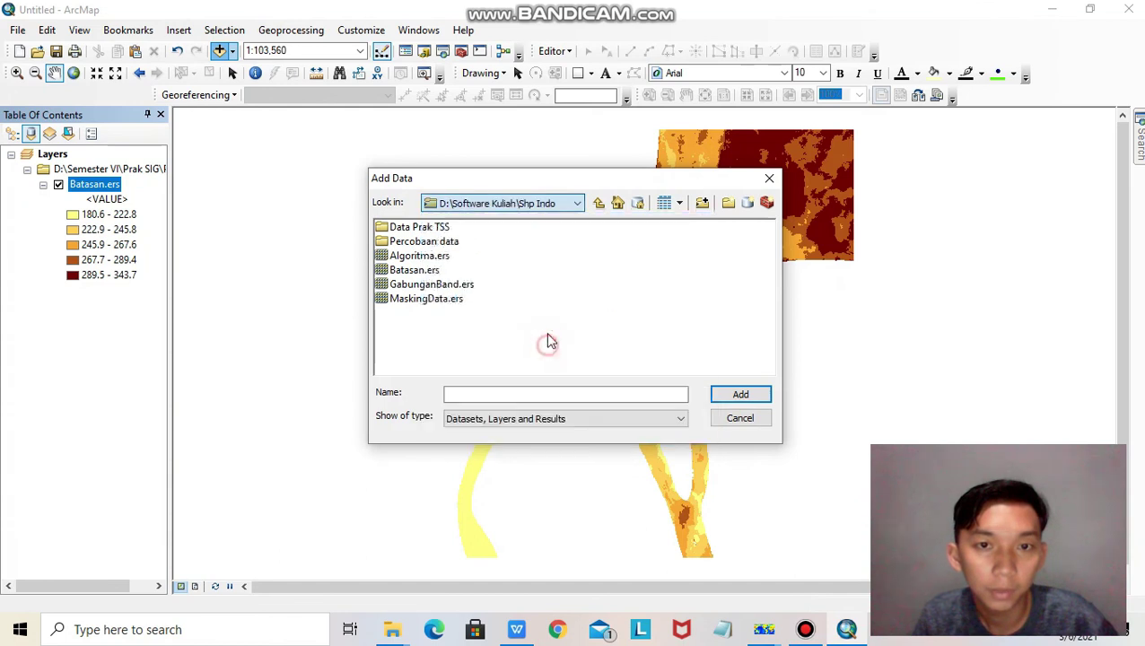
click(426, 241)
click(740, 395)
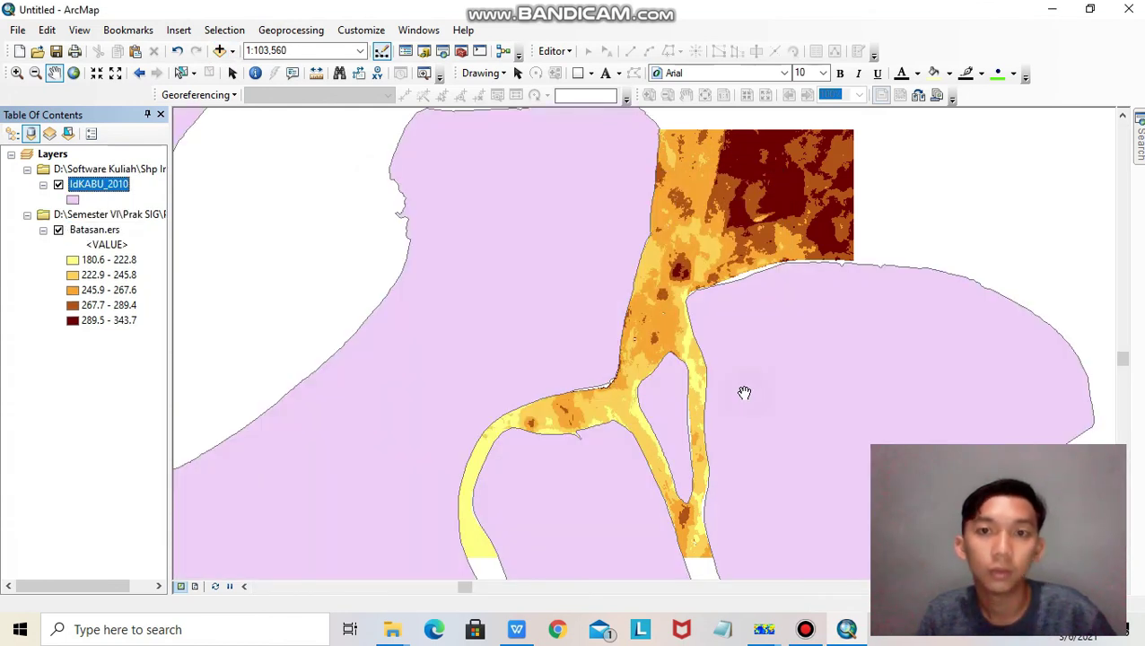
drag(525, 256, 502, 274)
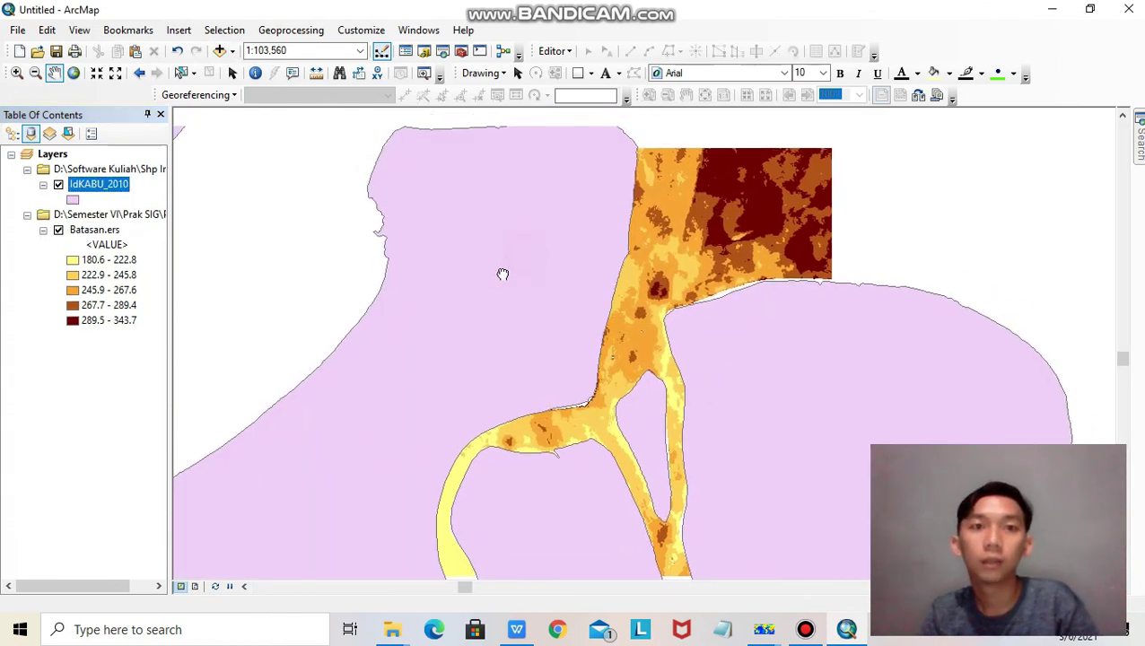
Change the IdKABU_2010 land layer's fill symbol to the ESRI Green style
click(72, 201)
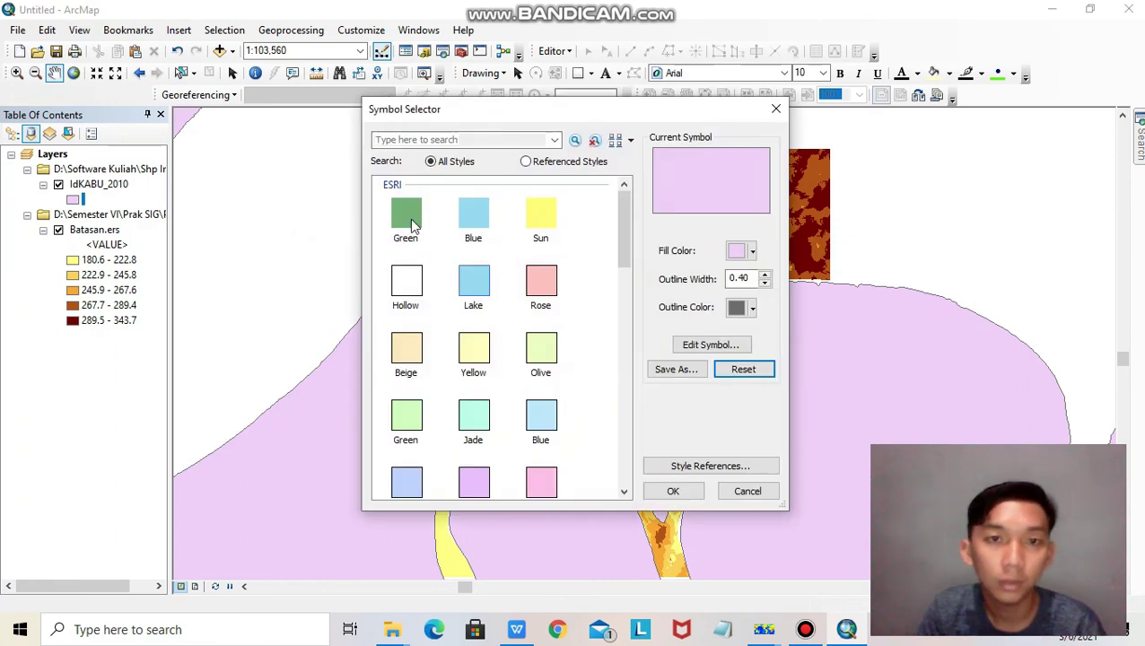
click(421, 224)
click(679, 490)
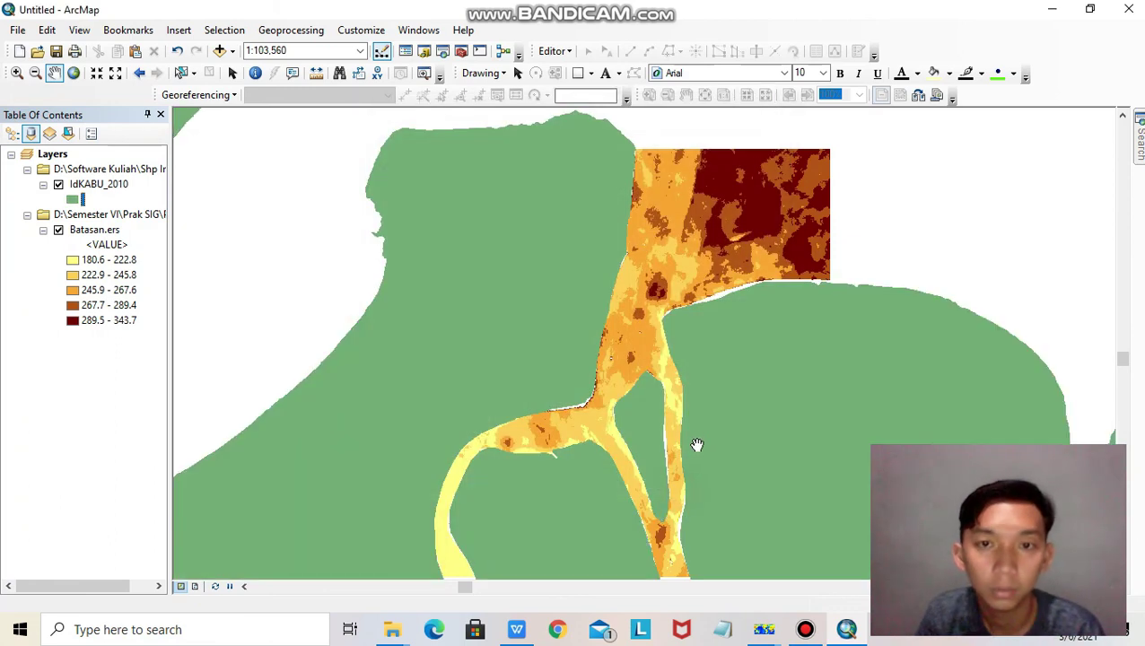
drag(787, 361, 753, 325)
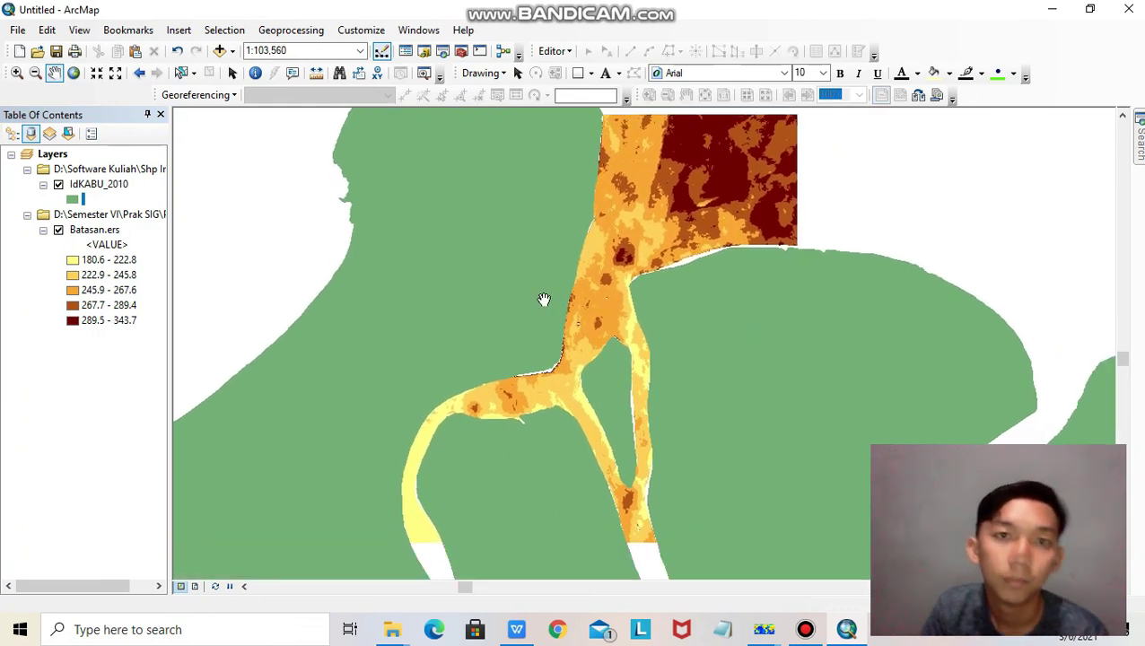
drag(524, 293, 534, 324)
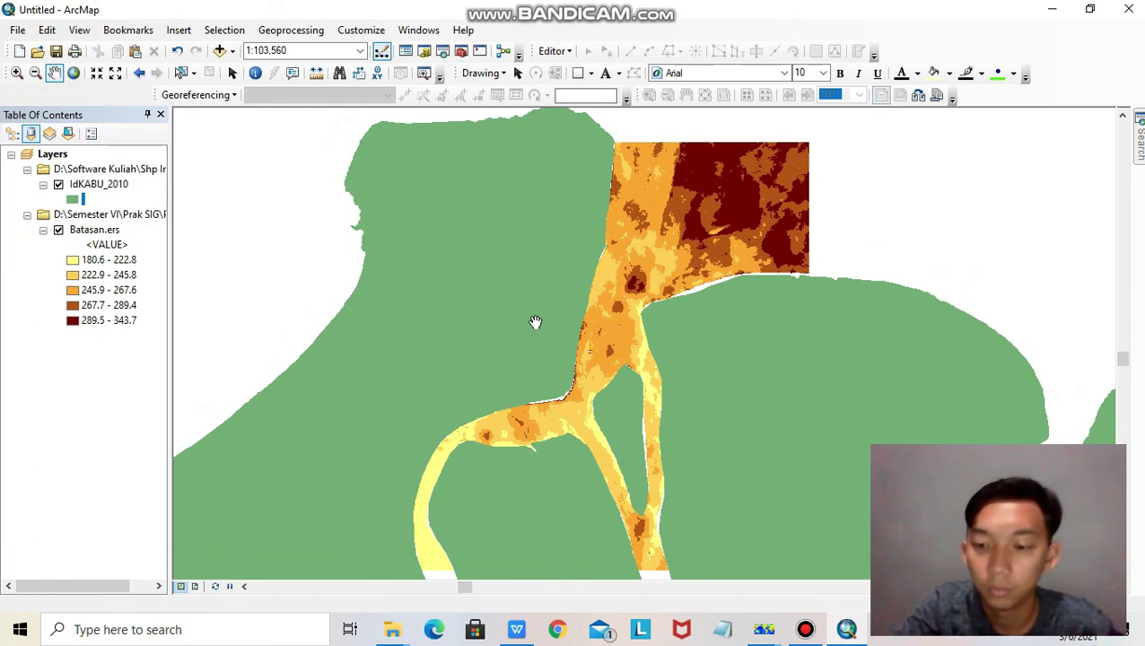